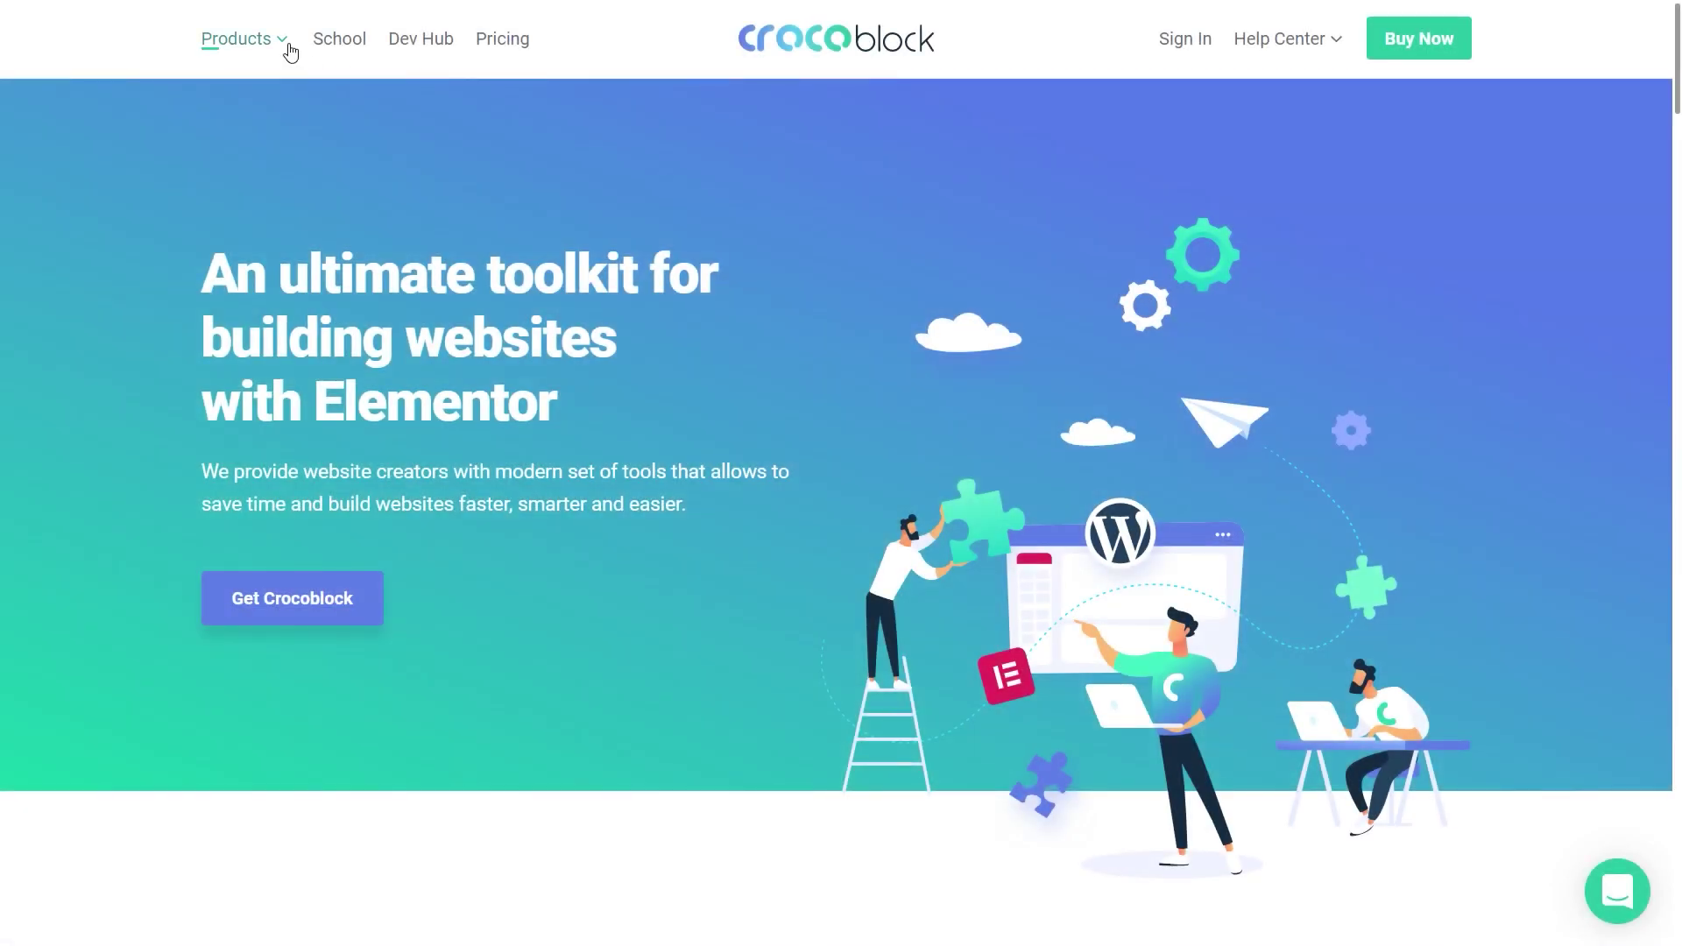
Step: Open the JetPopup plugin page from the Crocoblock Products plugins menu
mouse_move(285, 43)
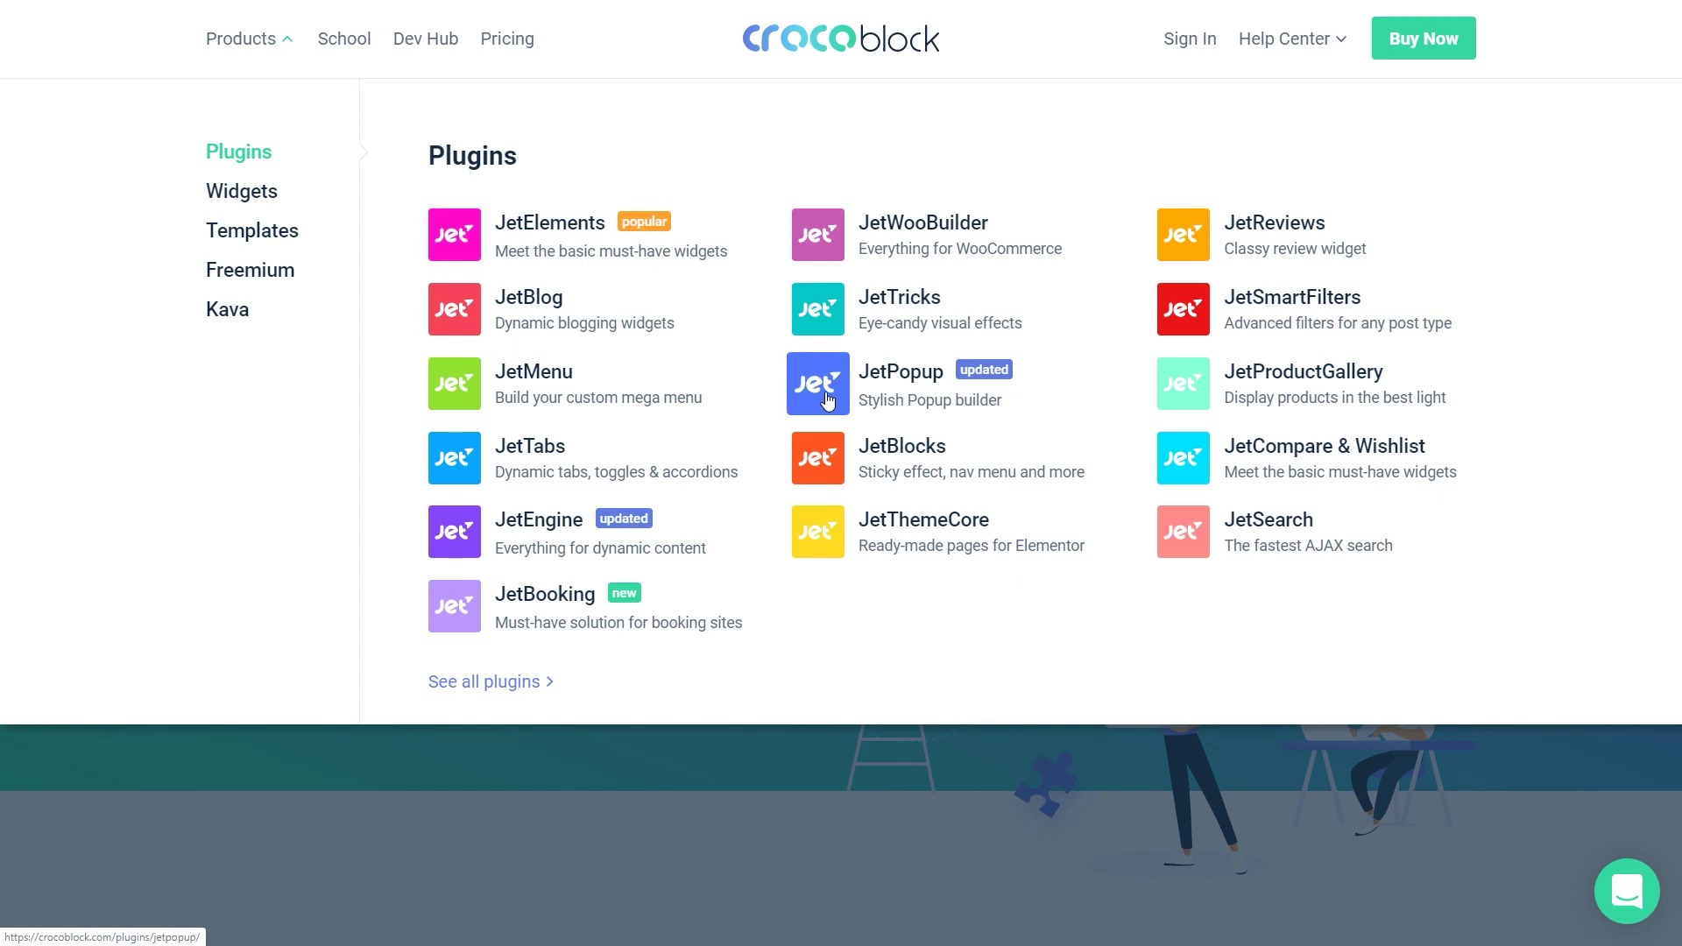
left_click(870, 387)
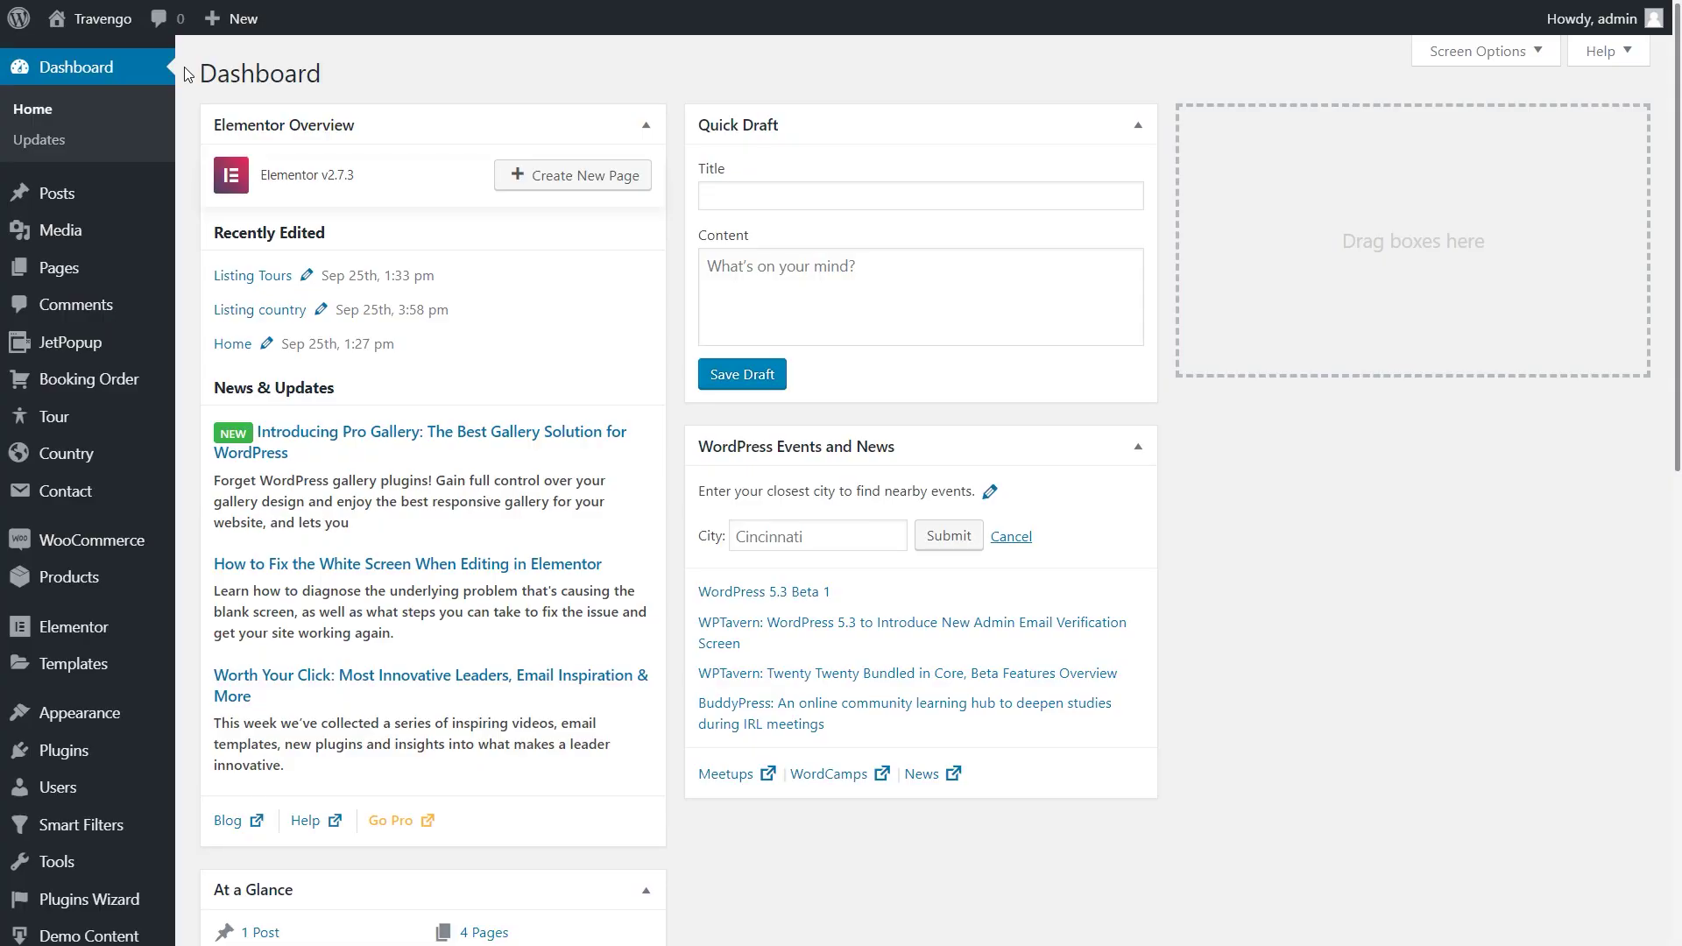
Step: Go to JetEngine Options Pages and start a new options page
scroll(184, 66, "down", 3)
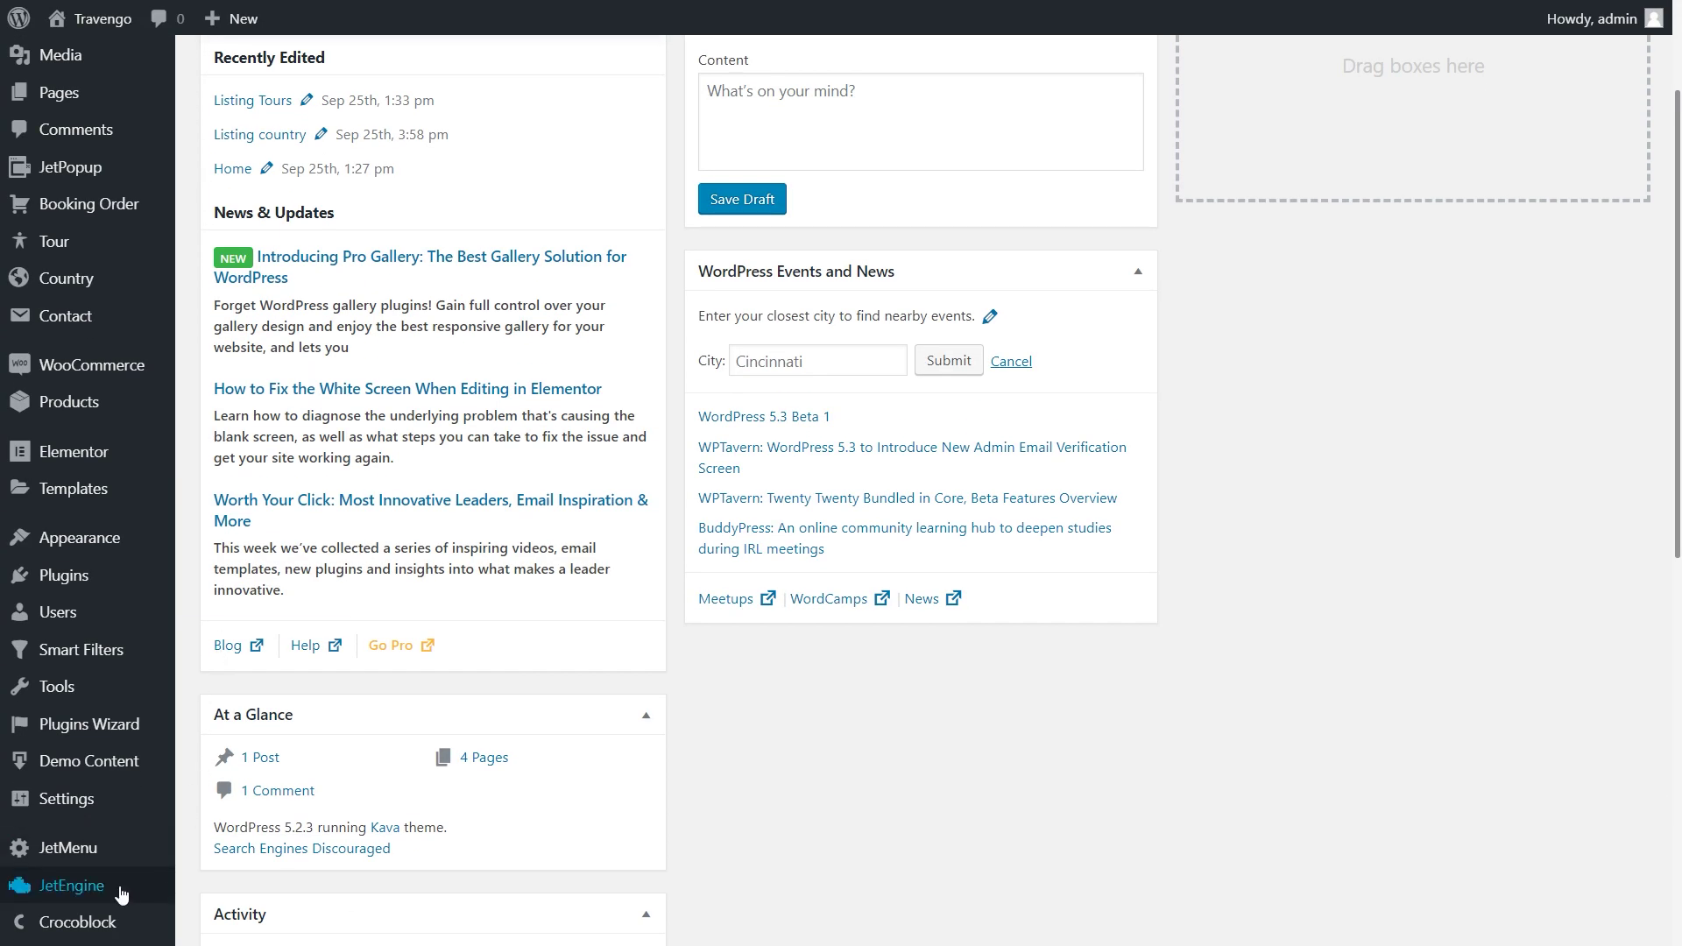
mouse_move(121, 894)
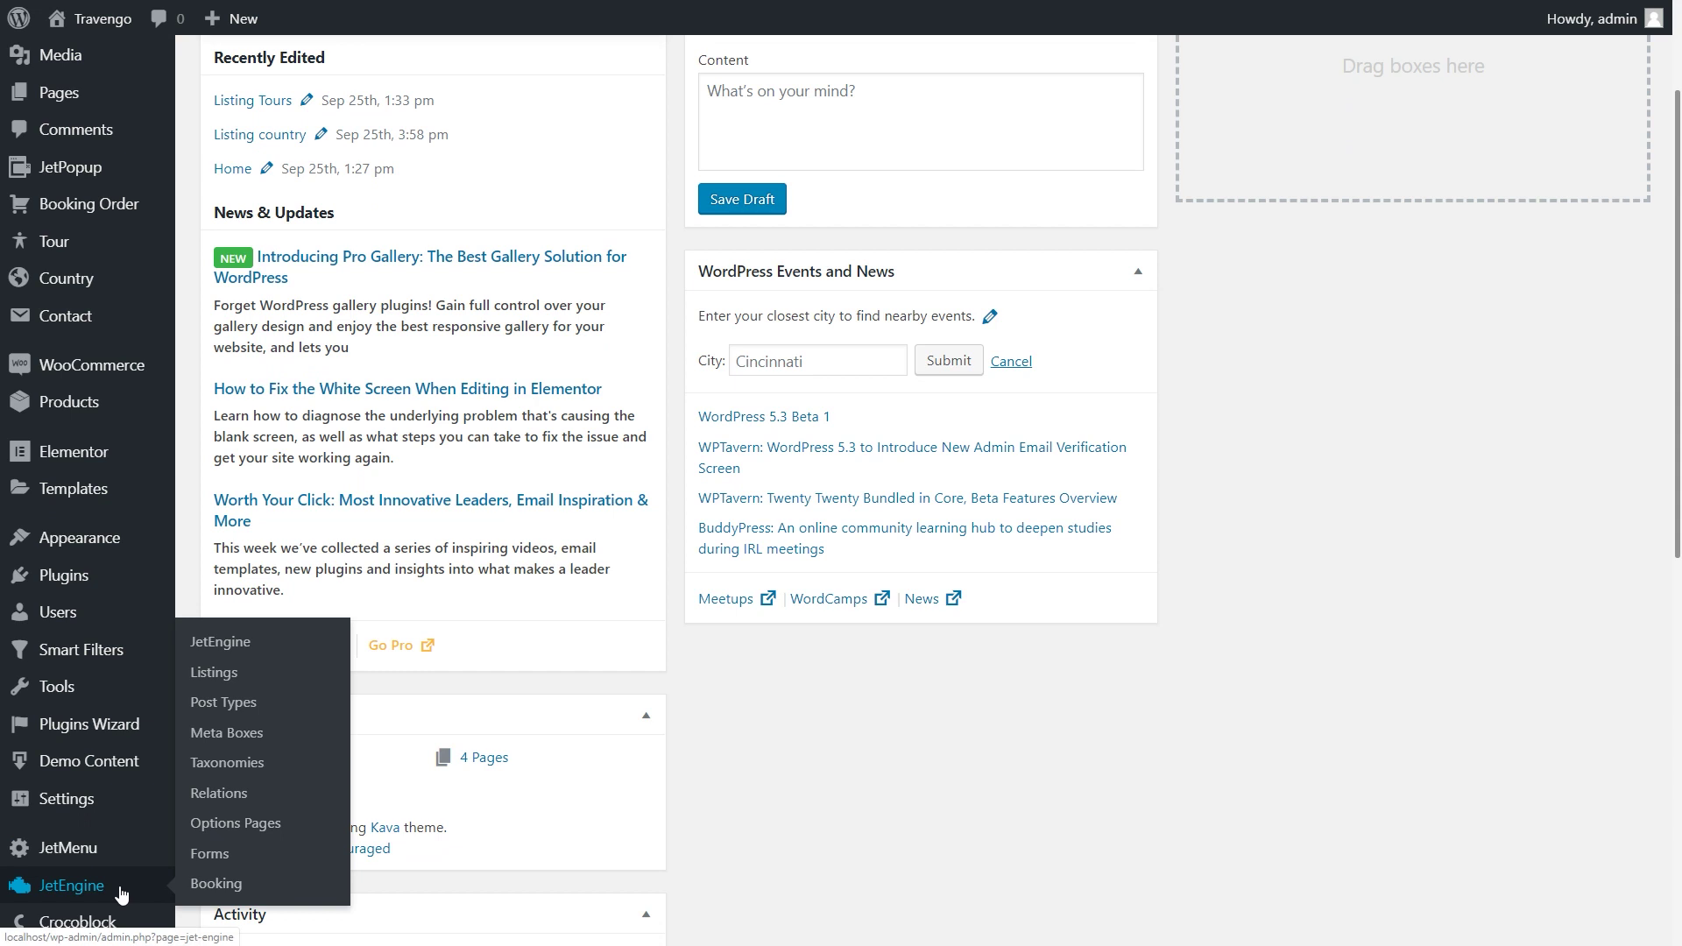
left_click(207, 835)
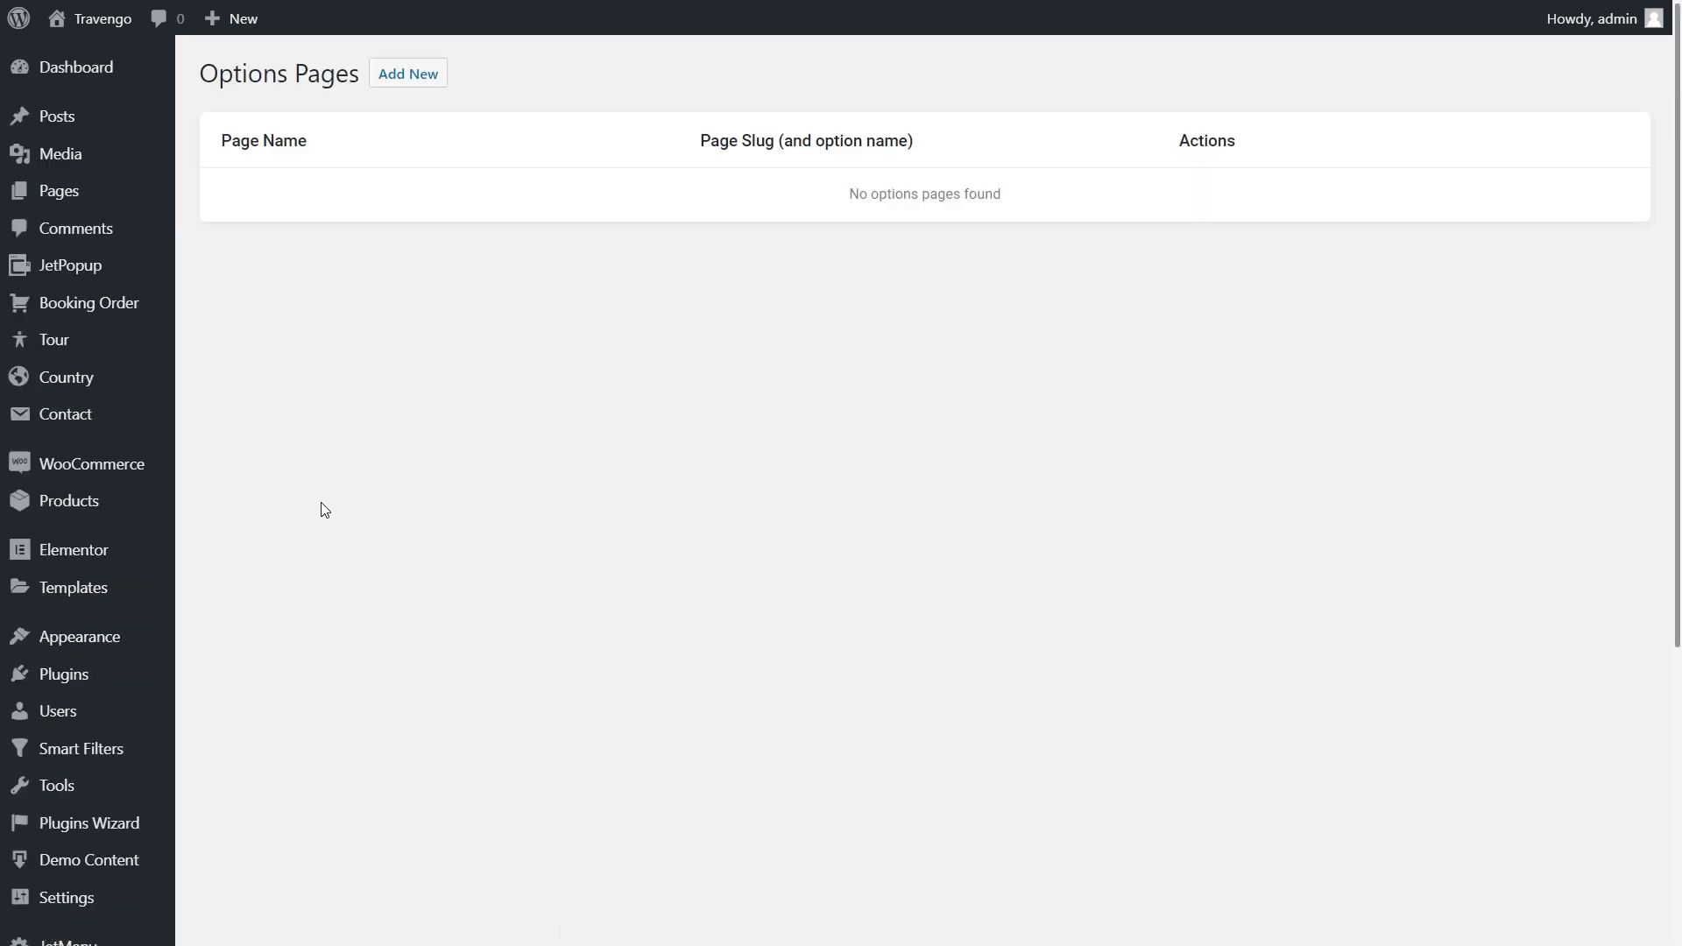
left_click(399, 79)
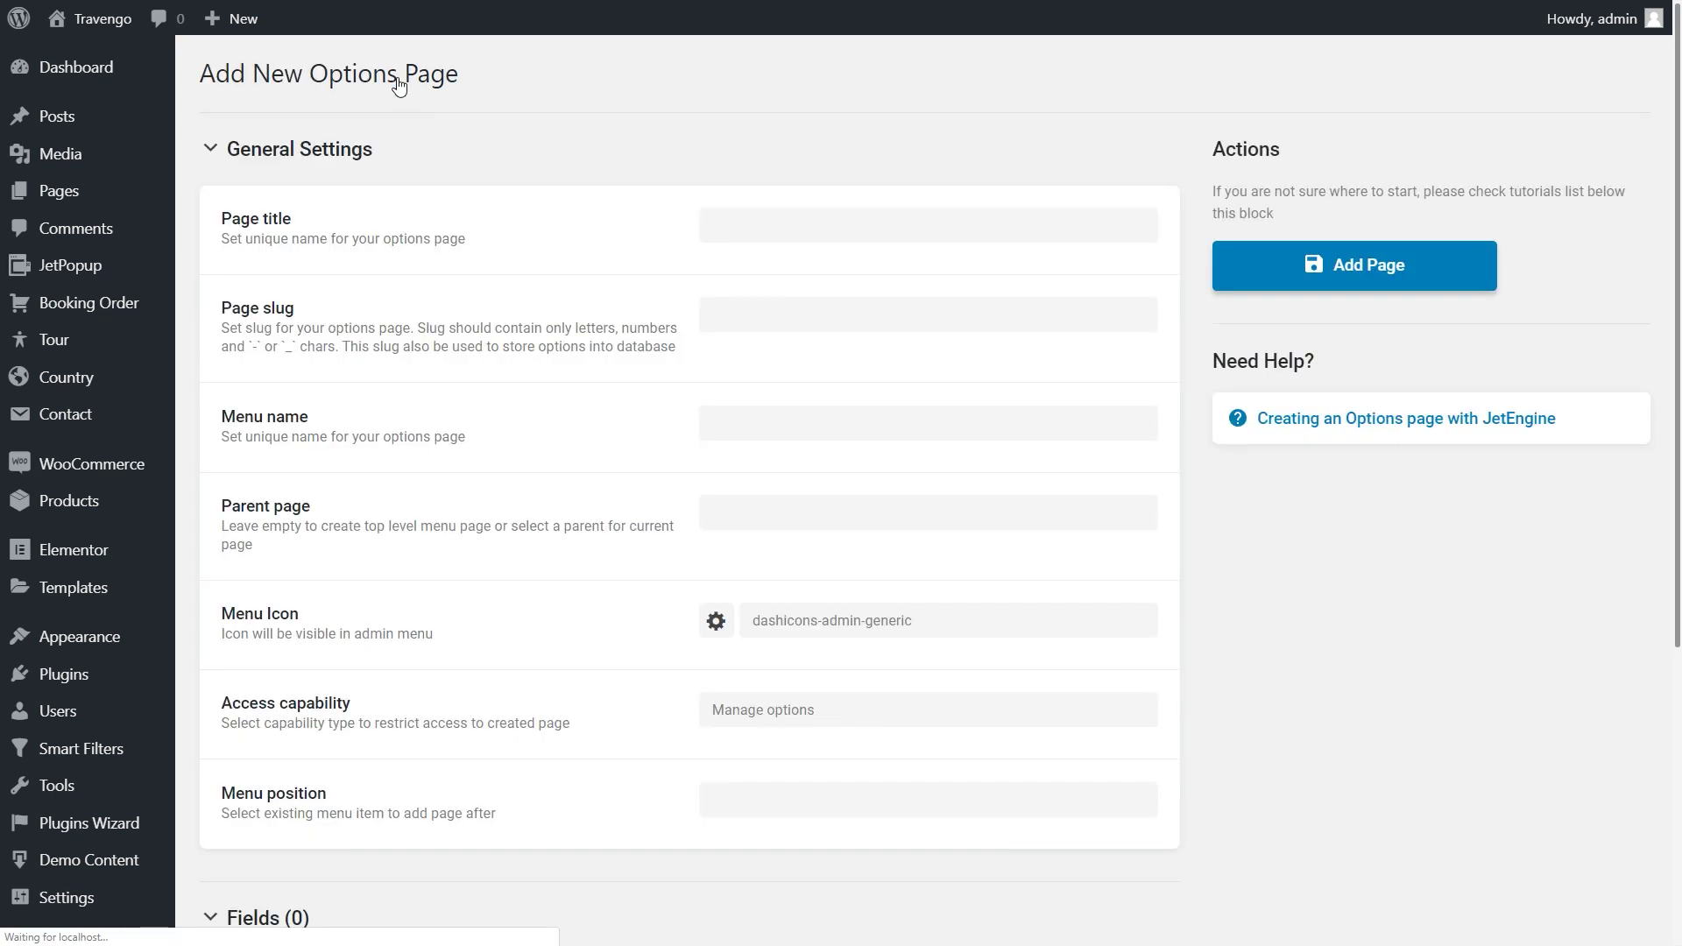
Step: Title the options page 'Hot Tour' so slug hot-tour and menu name fill in
left_click(740, 229)
type("Hot")
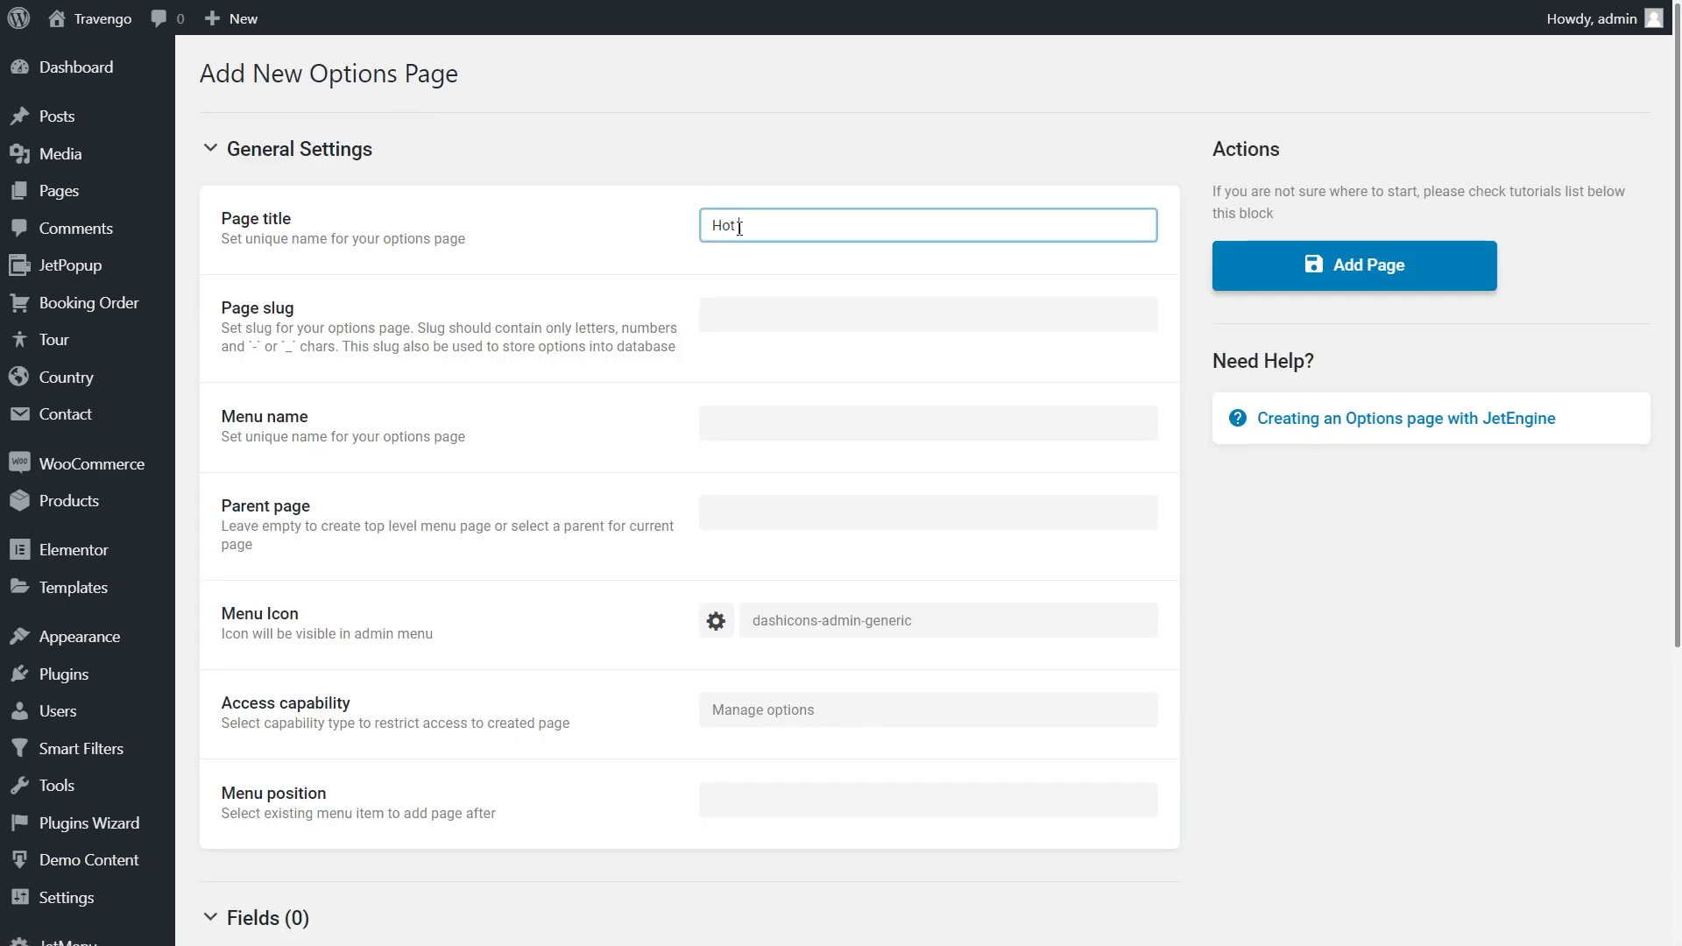
type(" Tour")
left_click(692, 255)
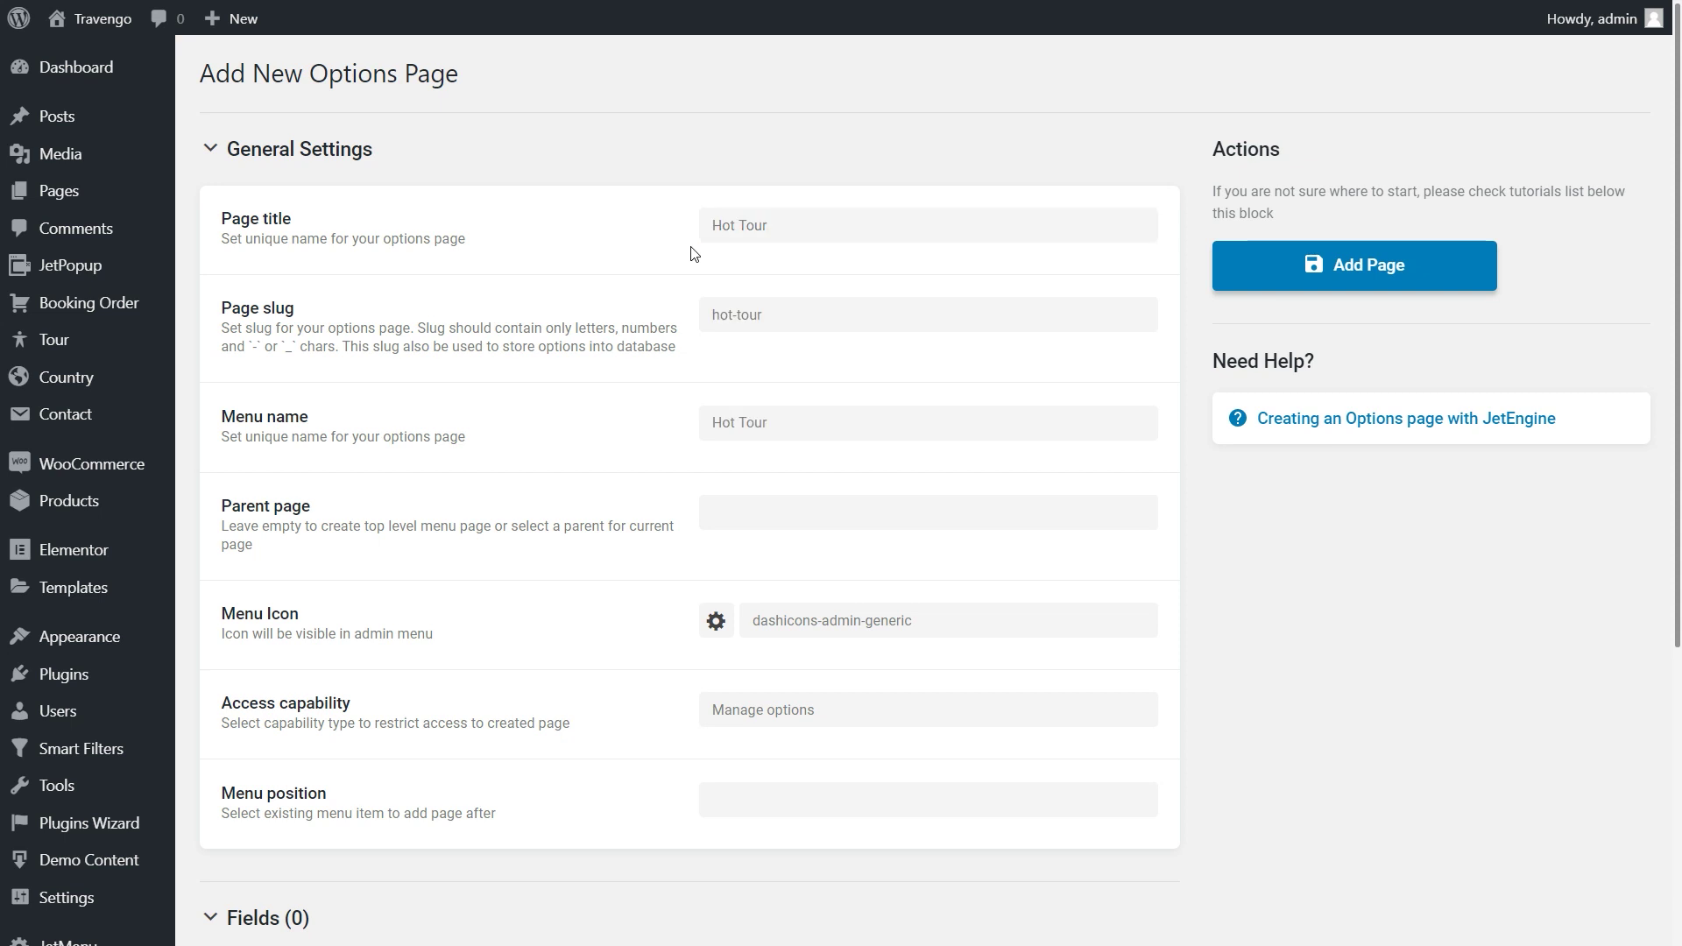
scroll(693, 254, "down", 2)
scroll(695, 254, "down", 2)
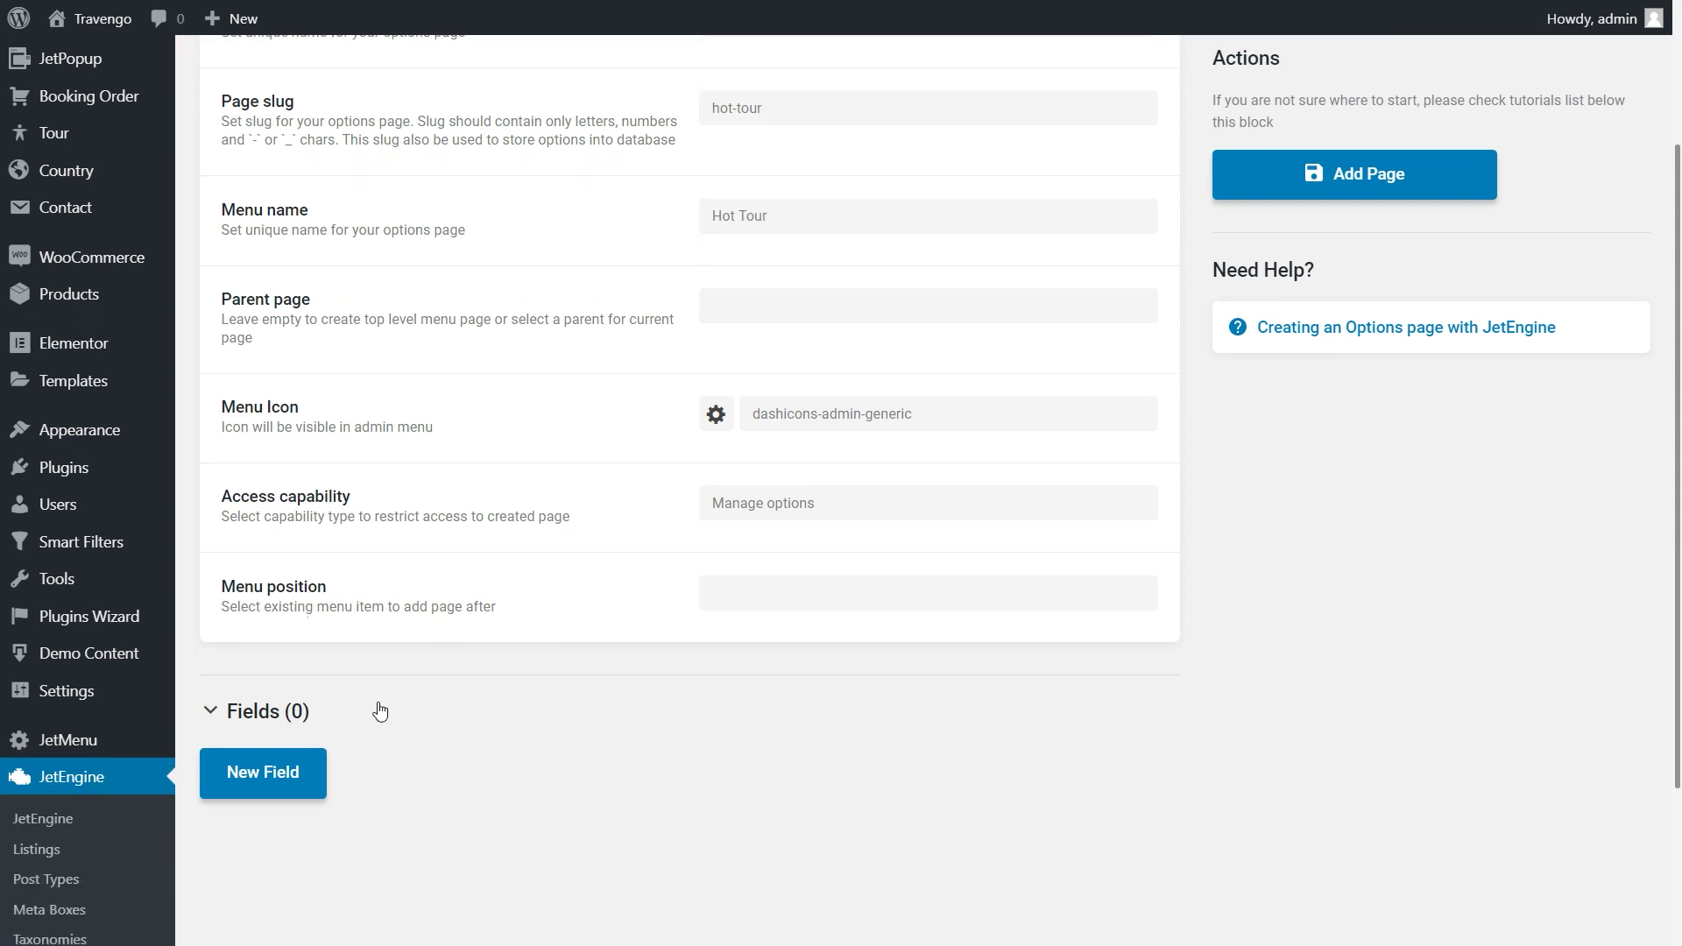
Step: Add a first field labelled 'Tour Name' to the options page
left_click(289, 772)
scroll(285, 765, "down", 5)
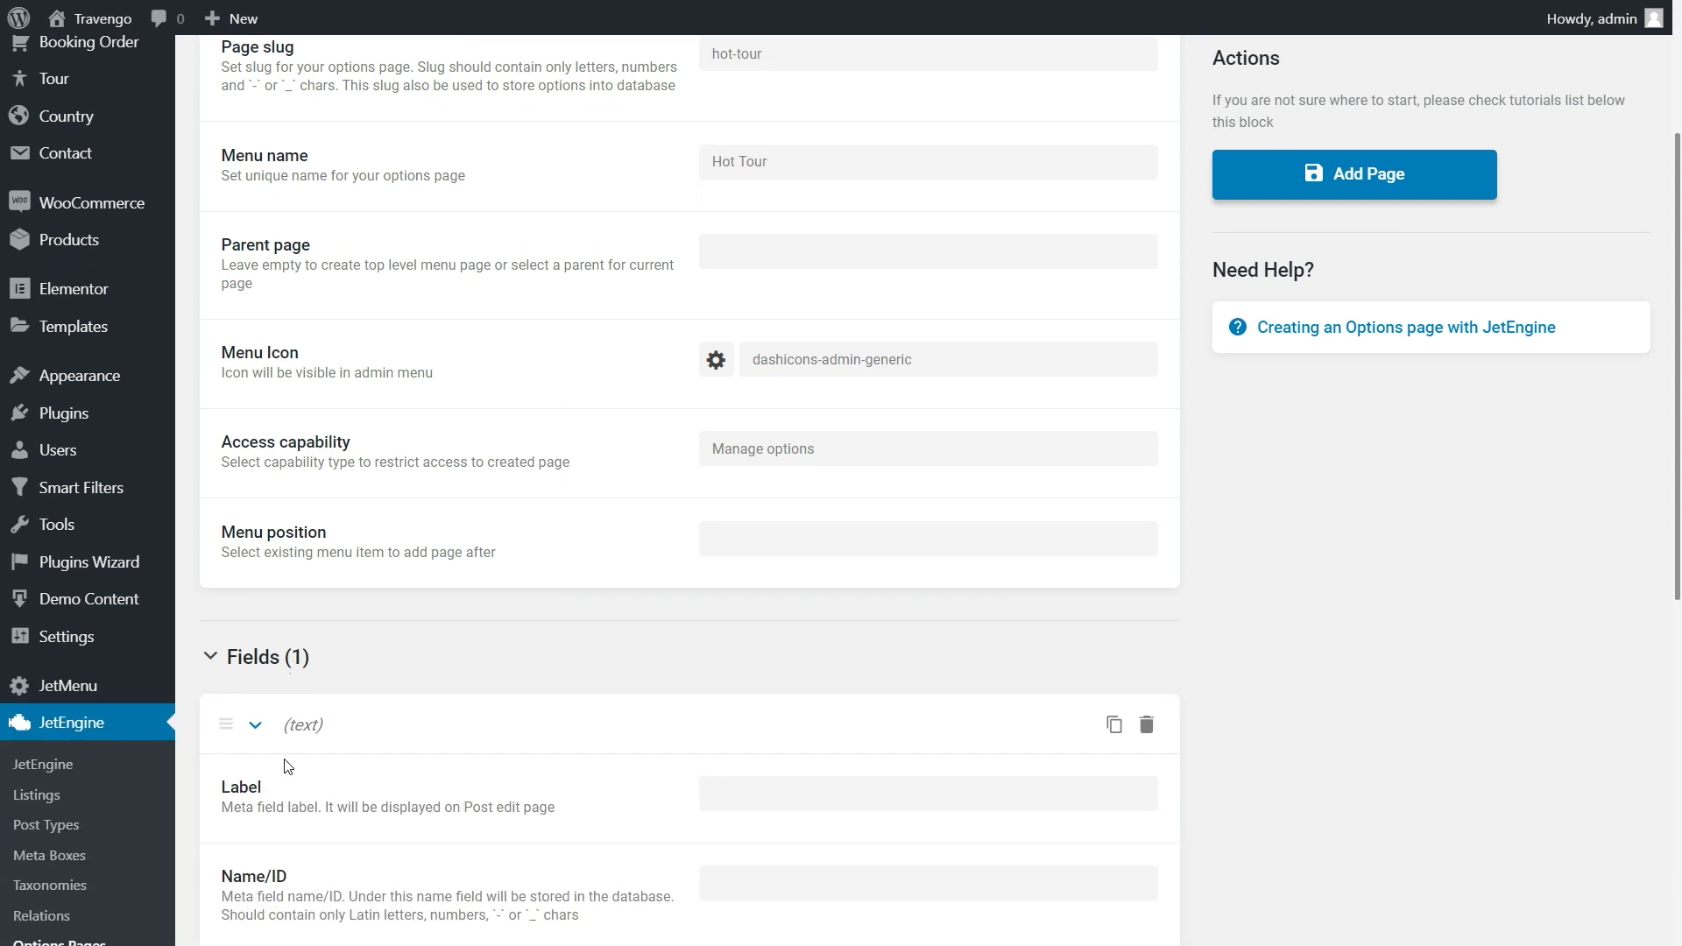
scroll(286, 766, "down", 1)
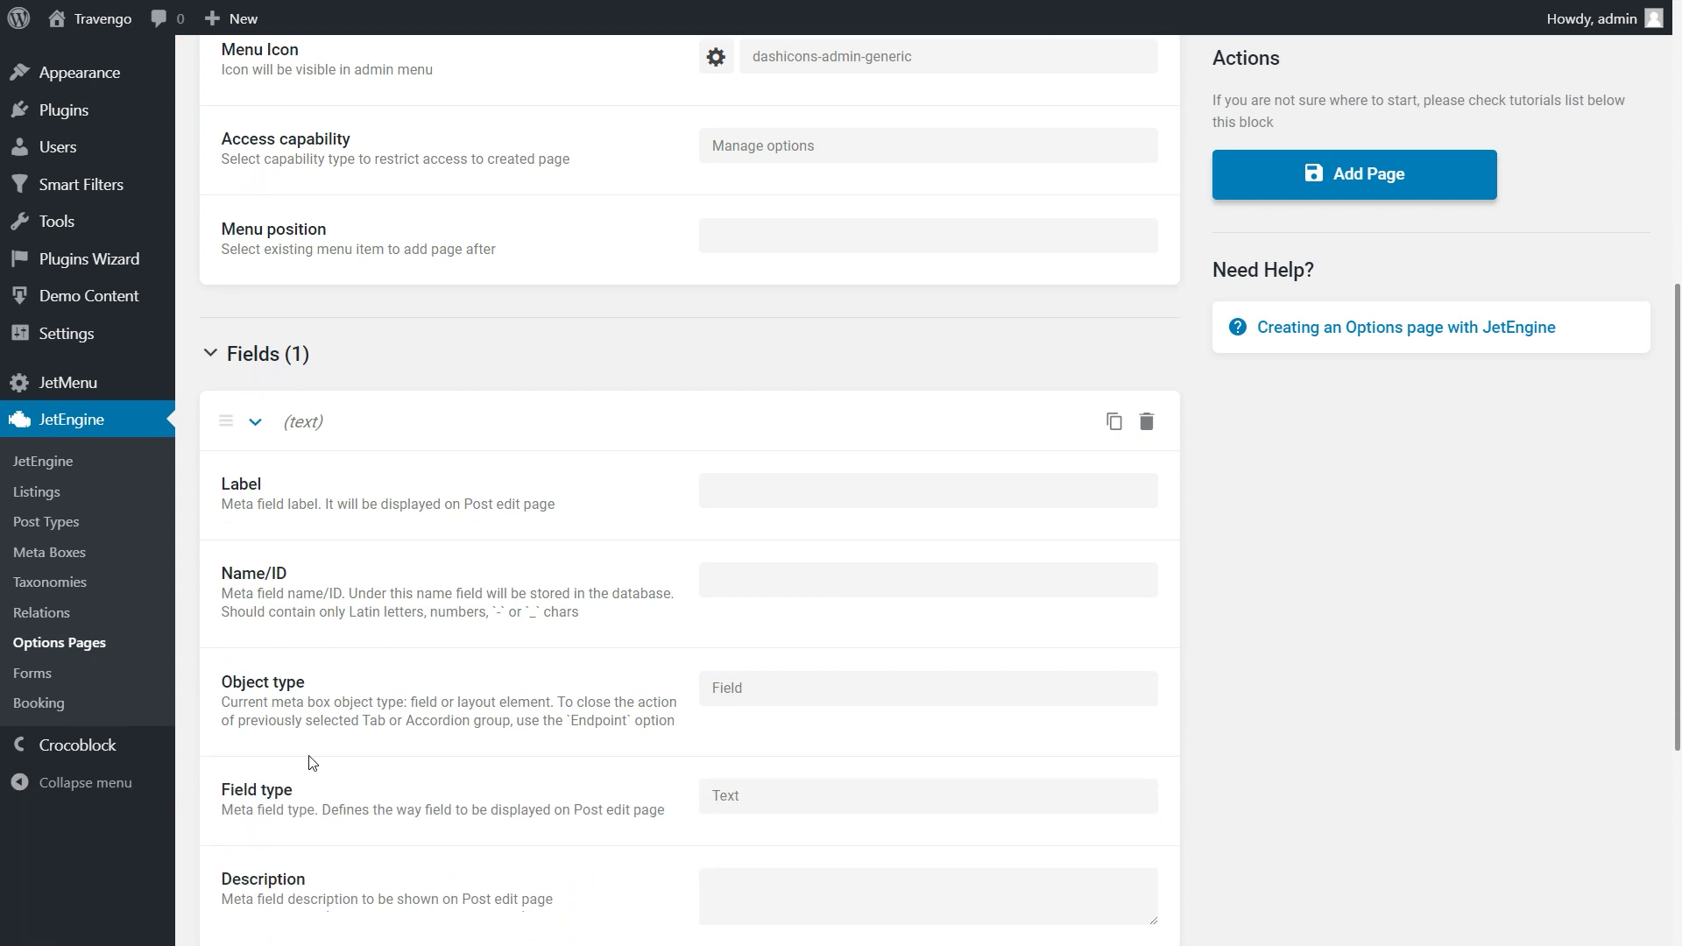
left_click(722, 486)
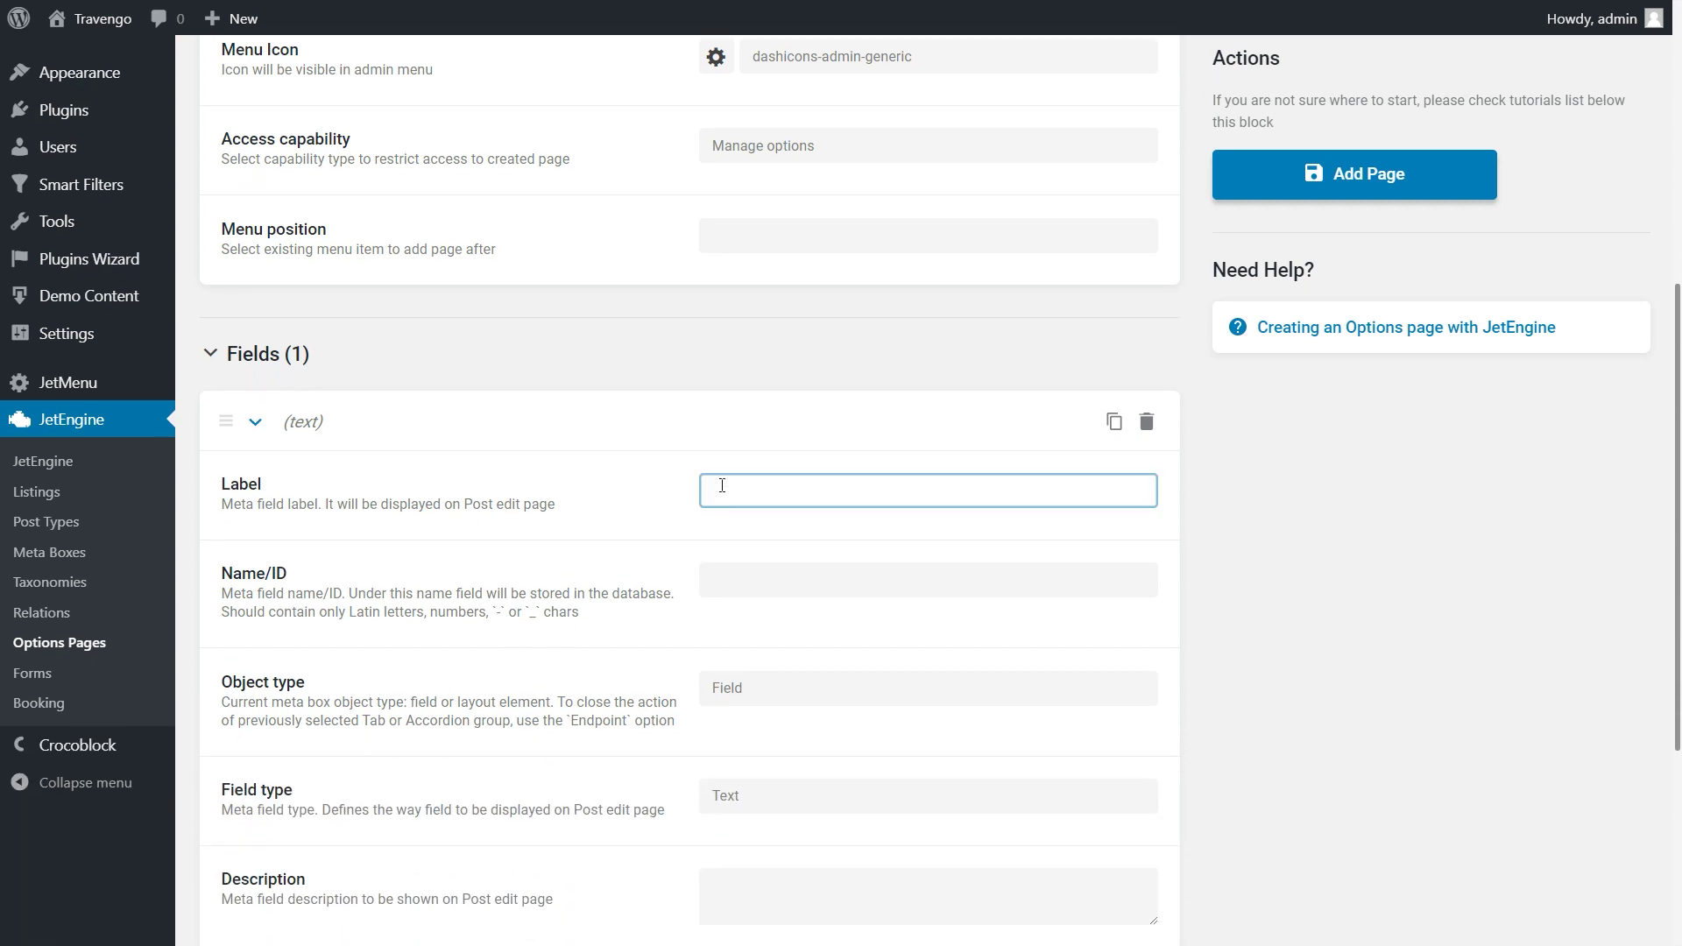
type("Tour Name")
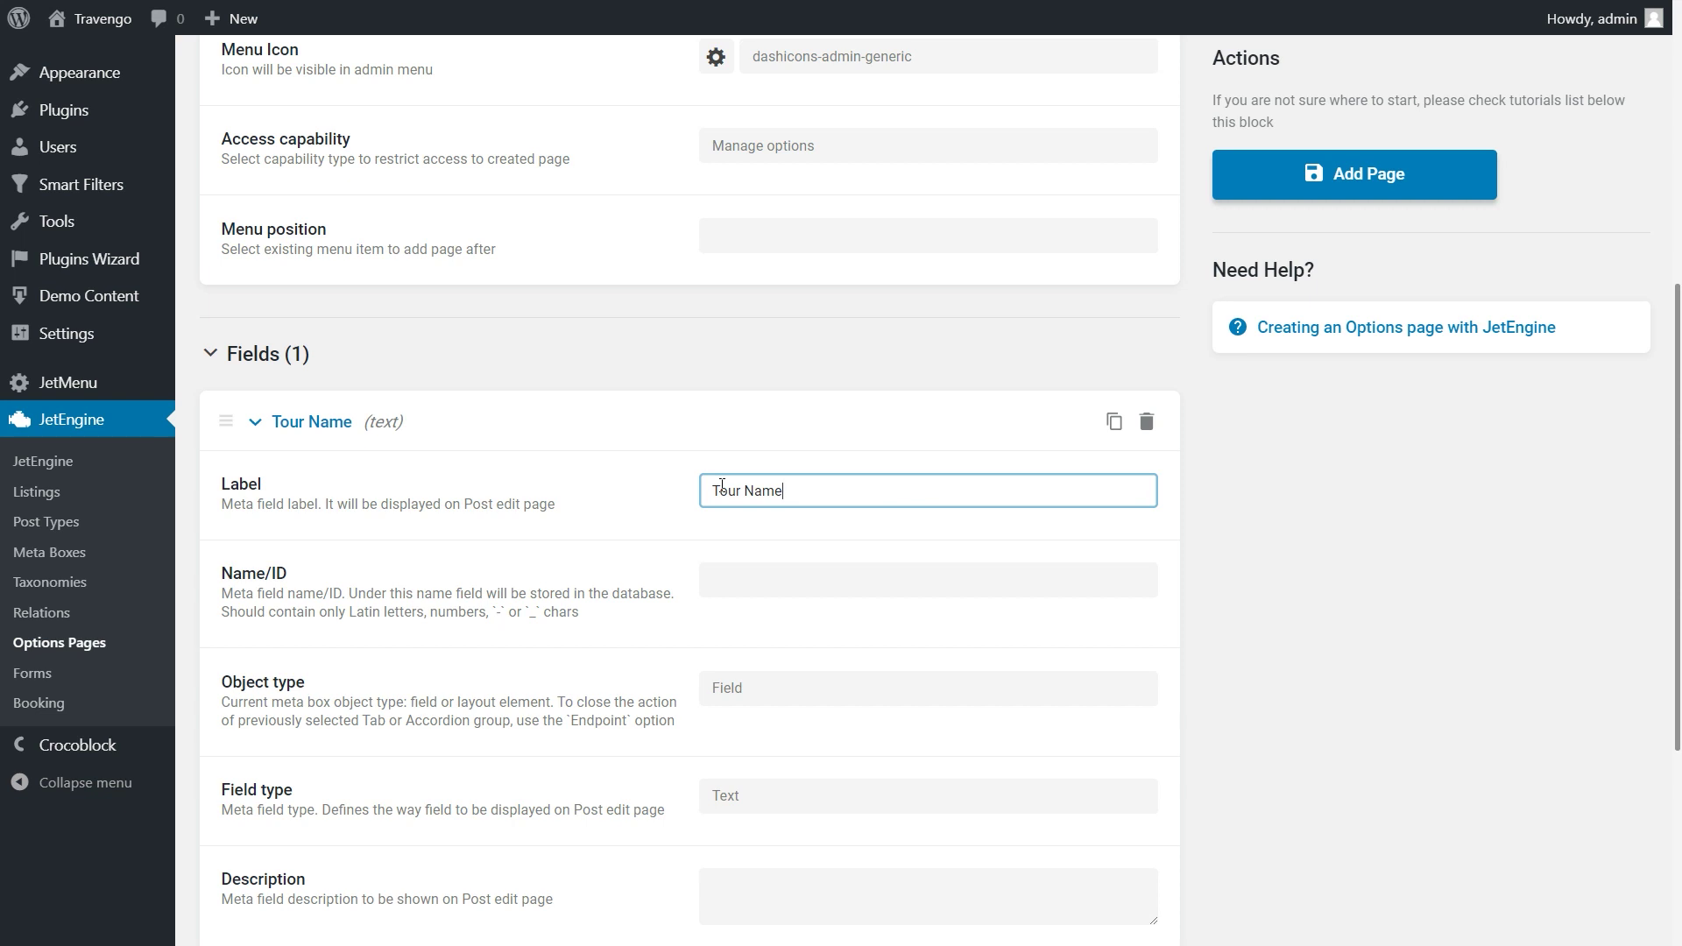
left_click(651, 491)
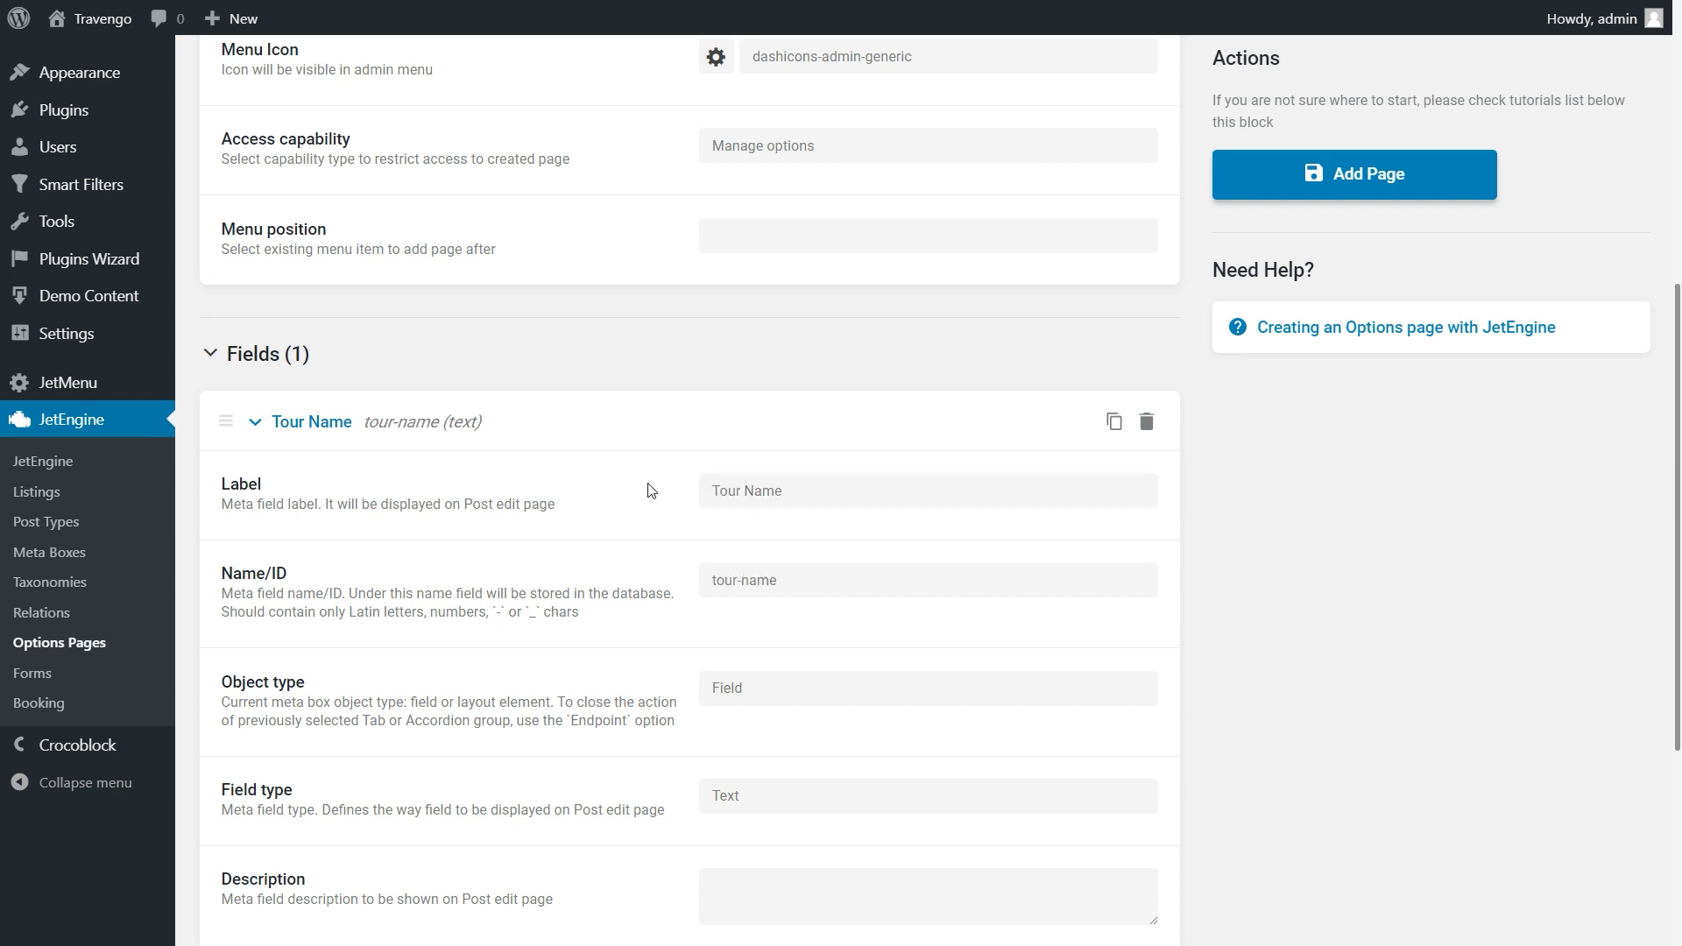
scroll(651, 491, "down", 3)
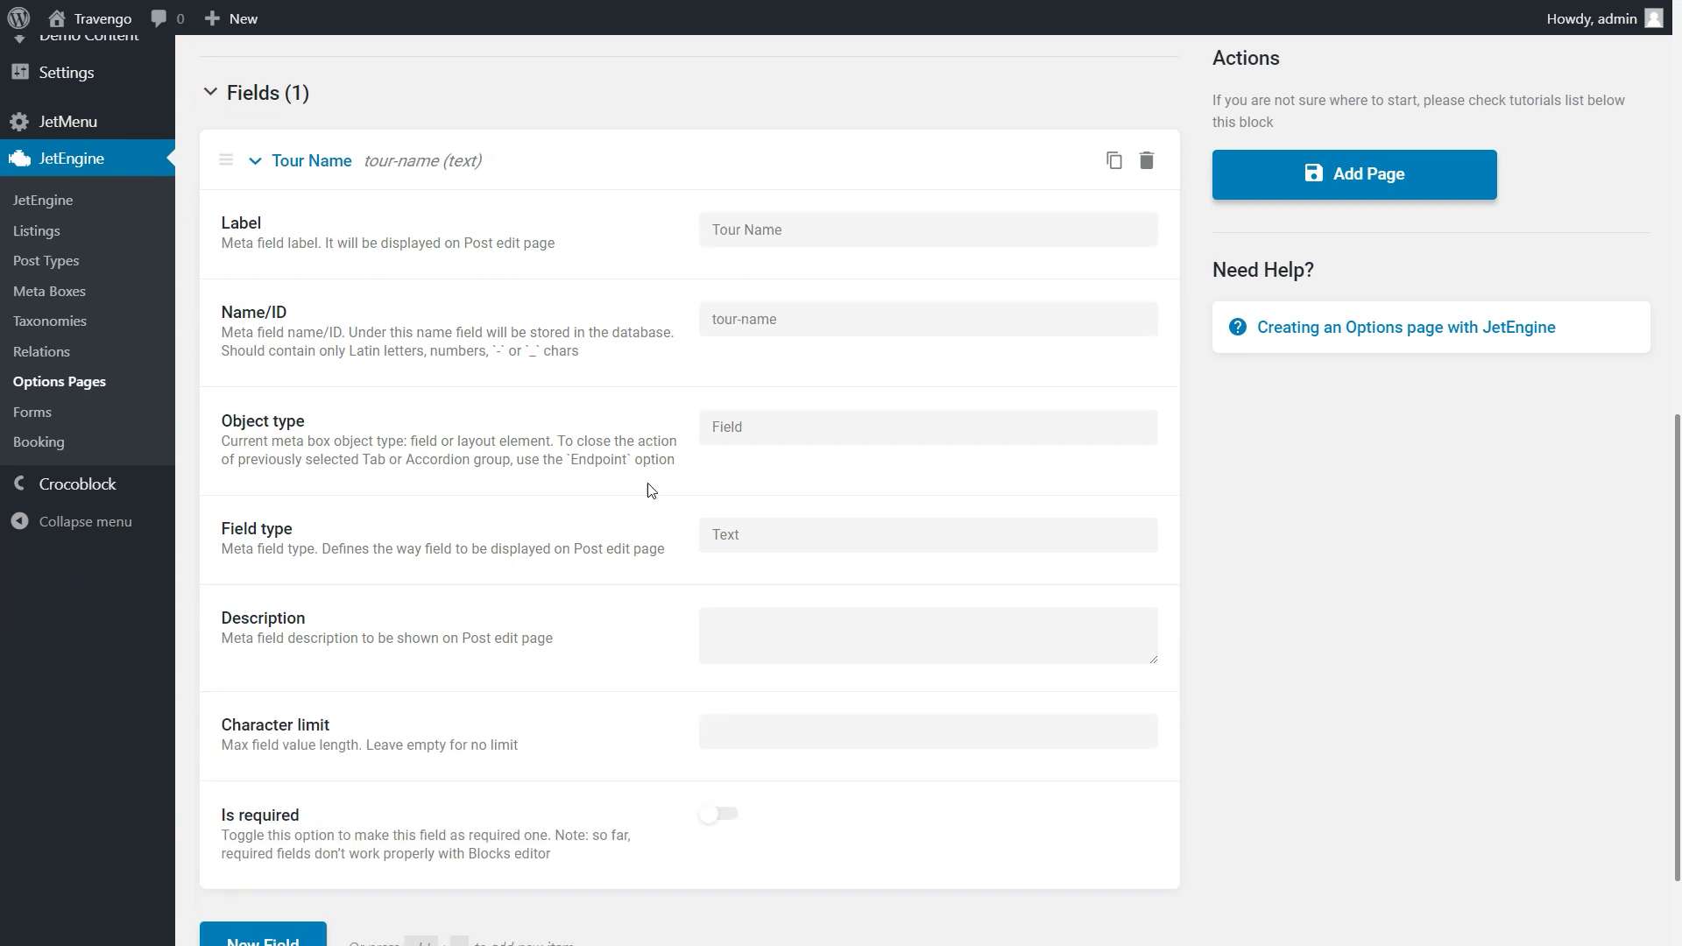
Step: Add a second field labelled 'Tour Price'
left_click(279, 937)
scroll(324, 929, "down", 1)
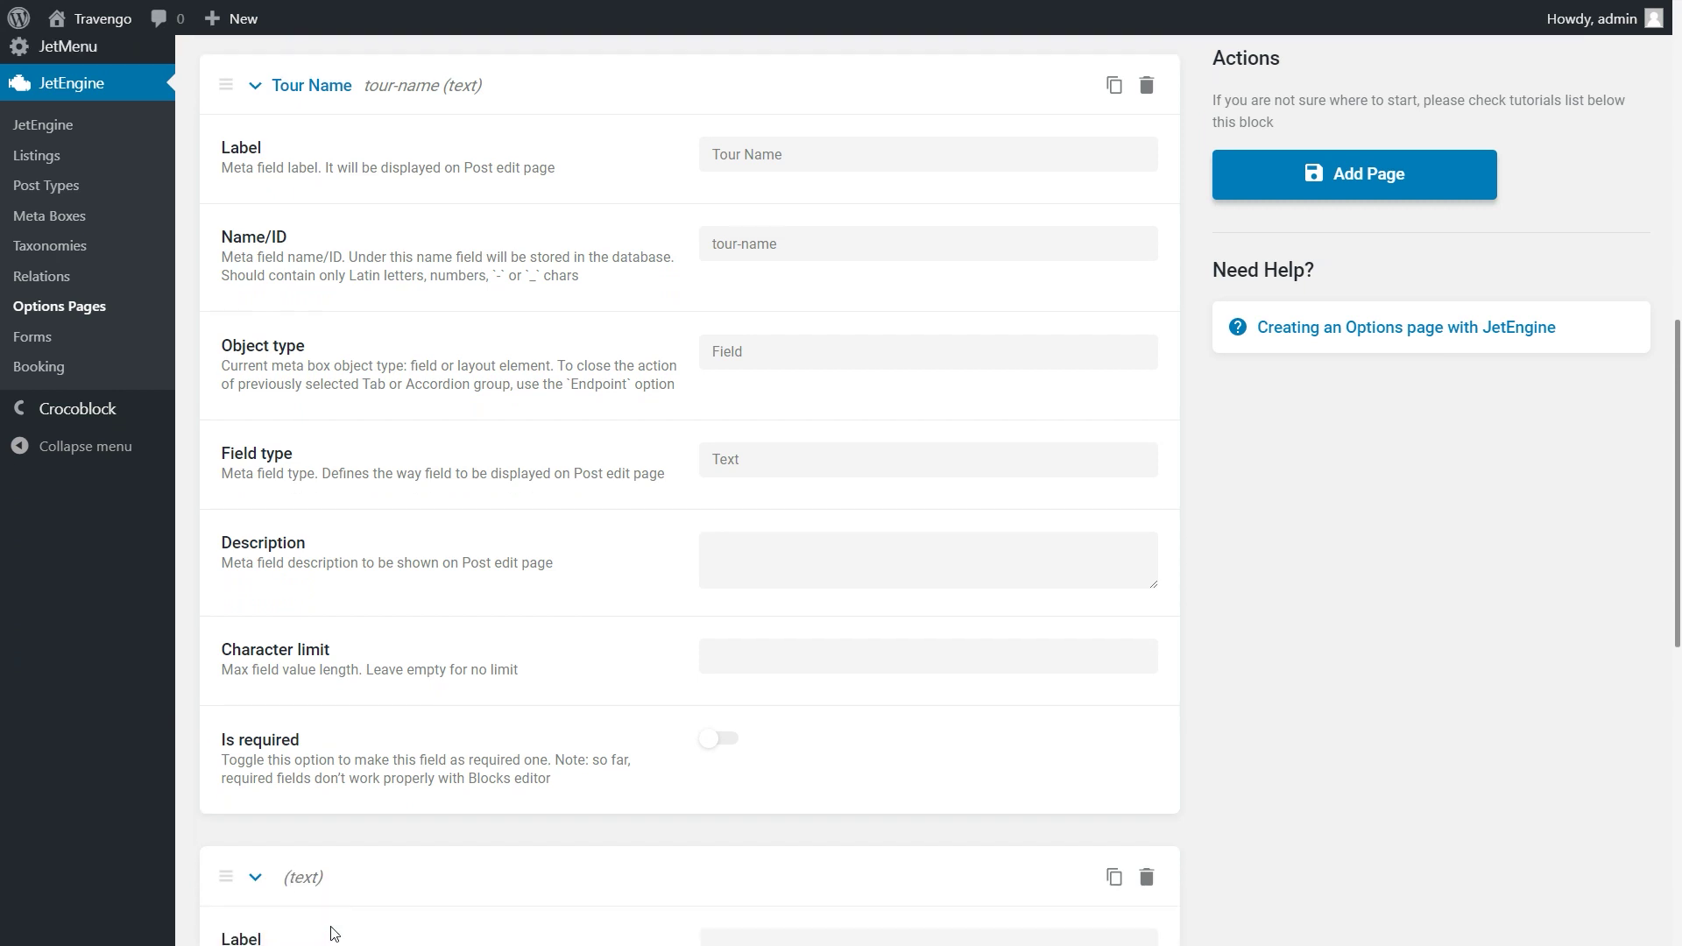
scroll(334, 929, "down", 4)
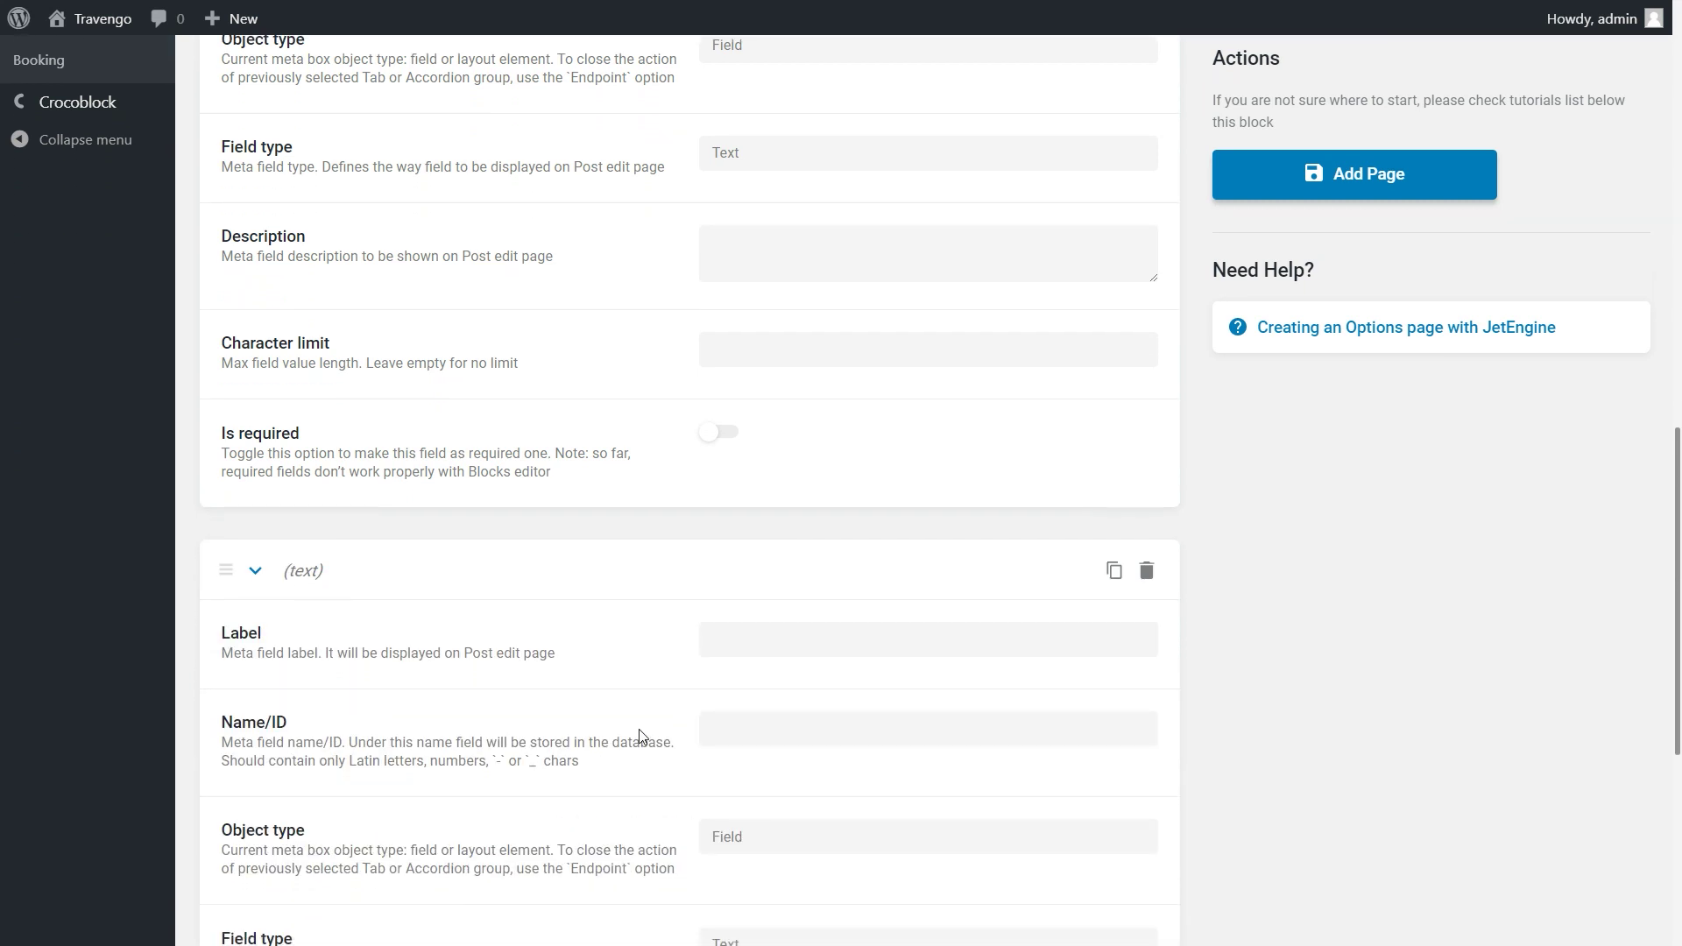
left_click(755, 642)
type("Tour Pric")
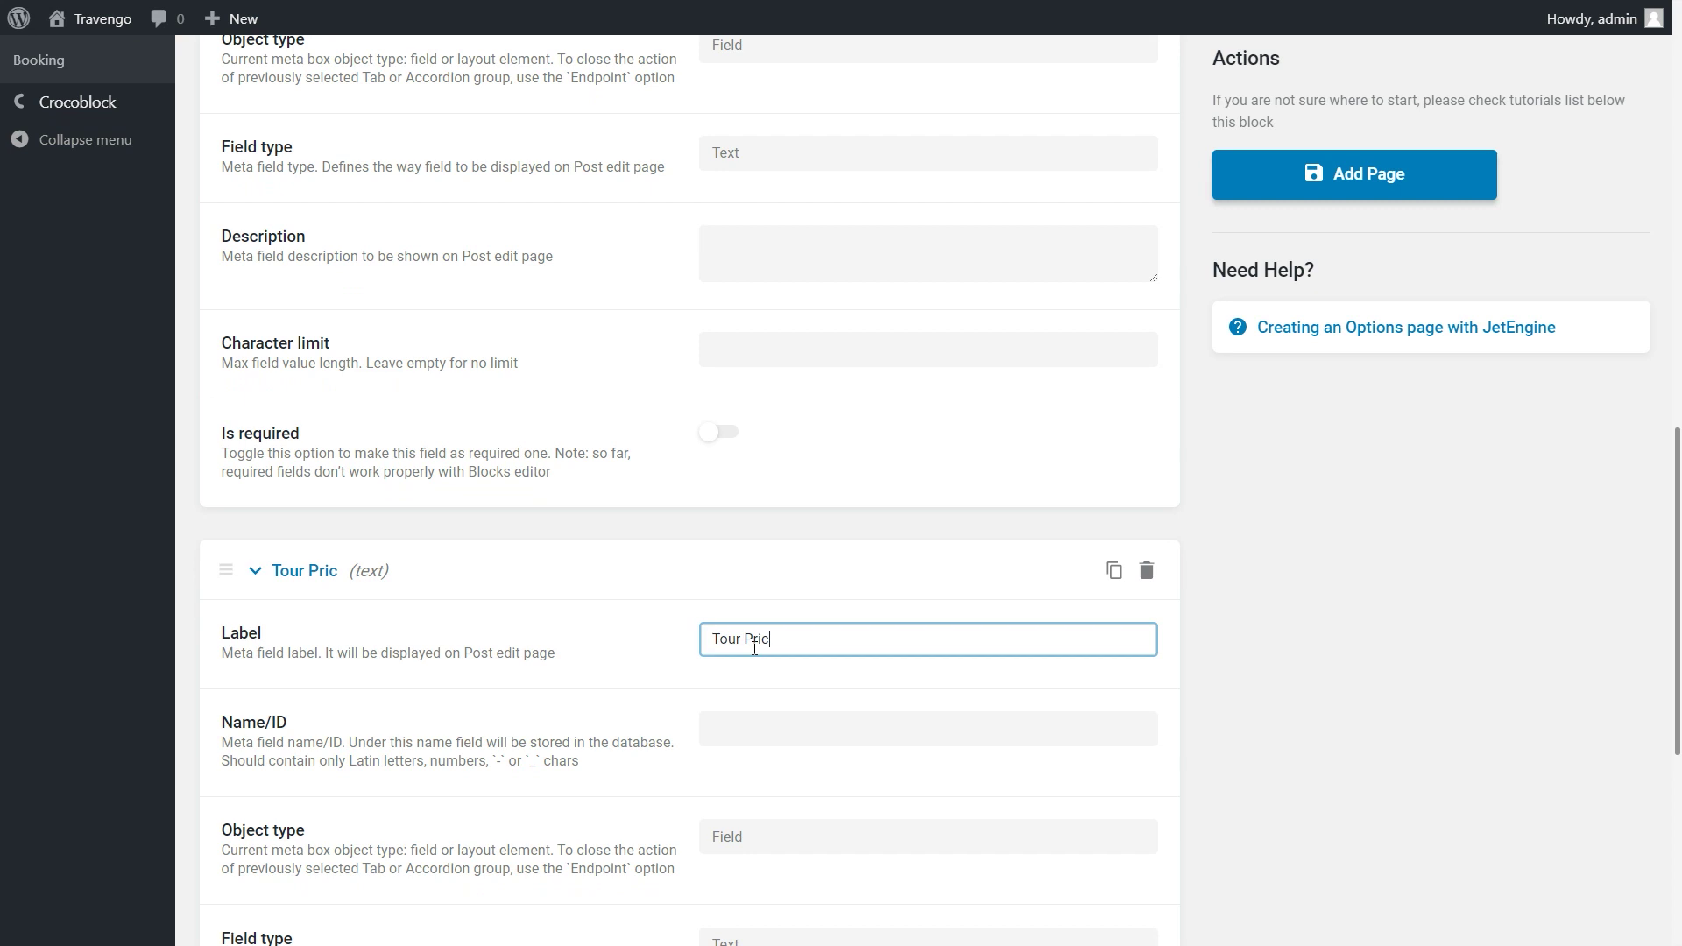
type("e")
left_click(732, 666)
scroll(733, 668, "down", 3)
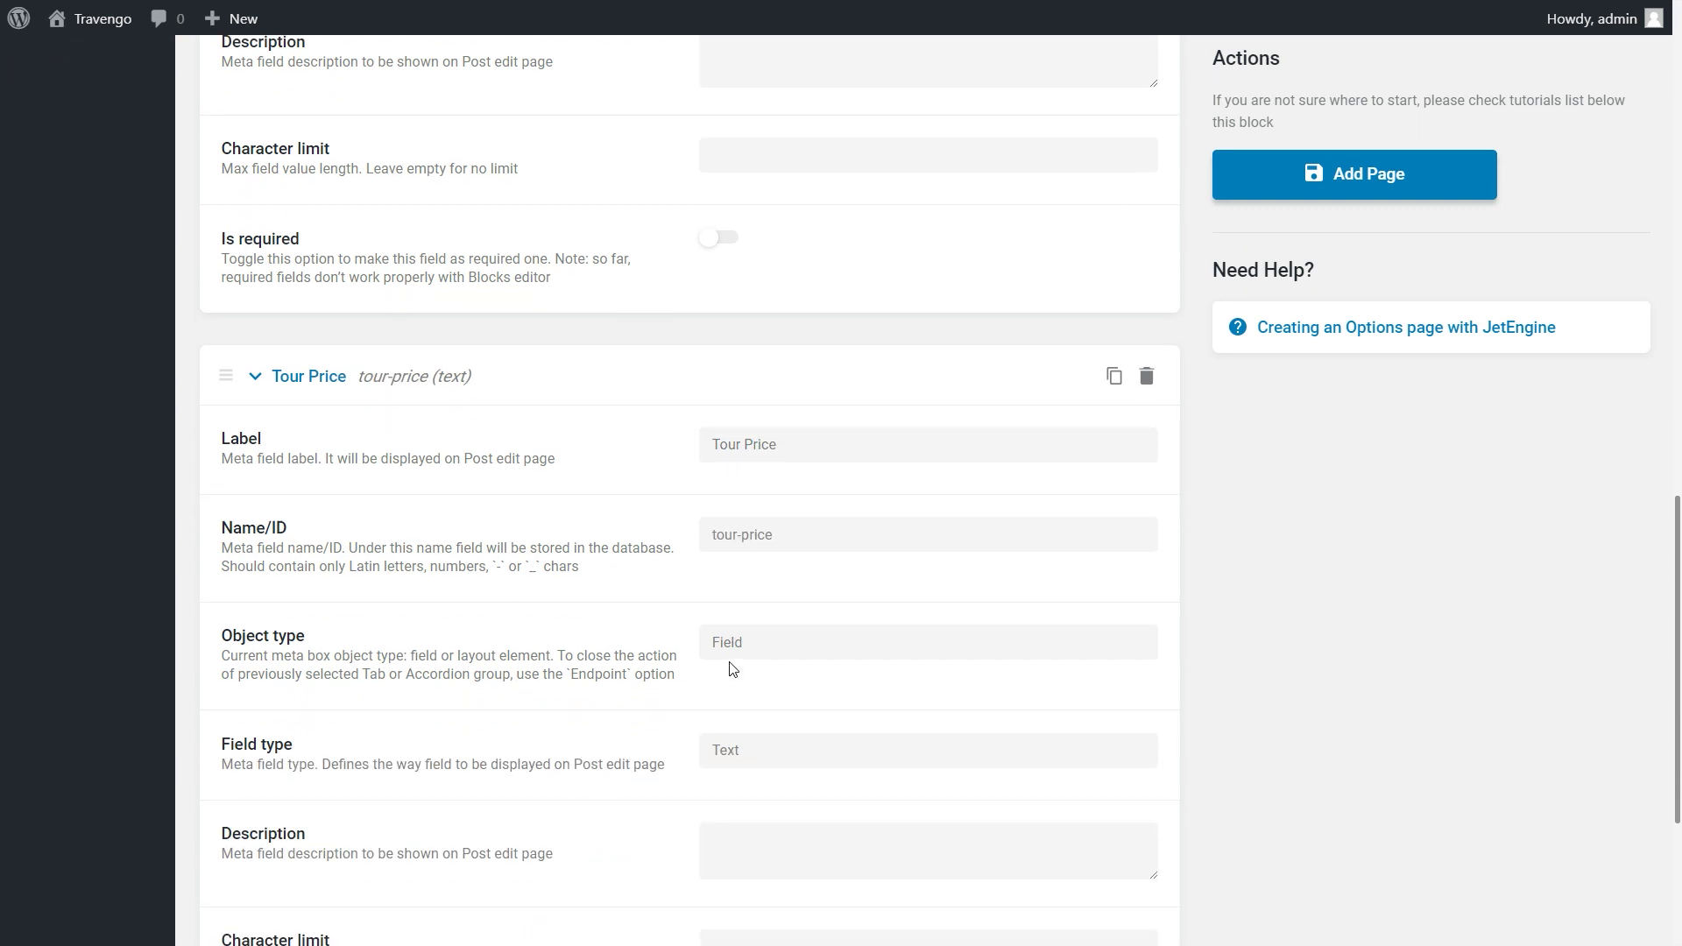
scroll(733, 669, "down", 4)
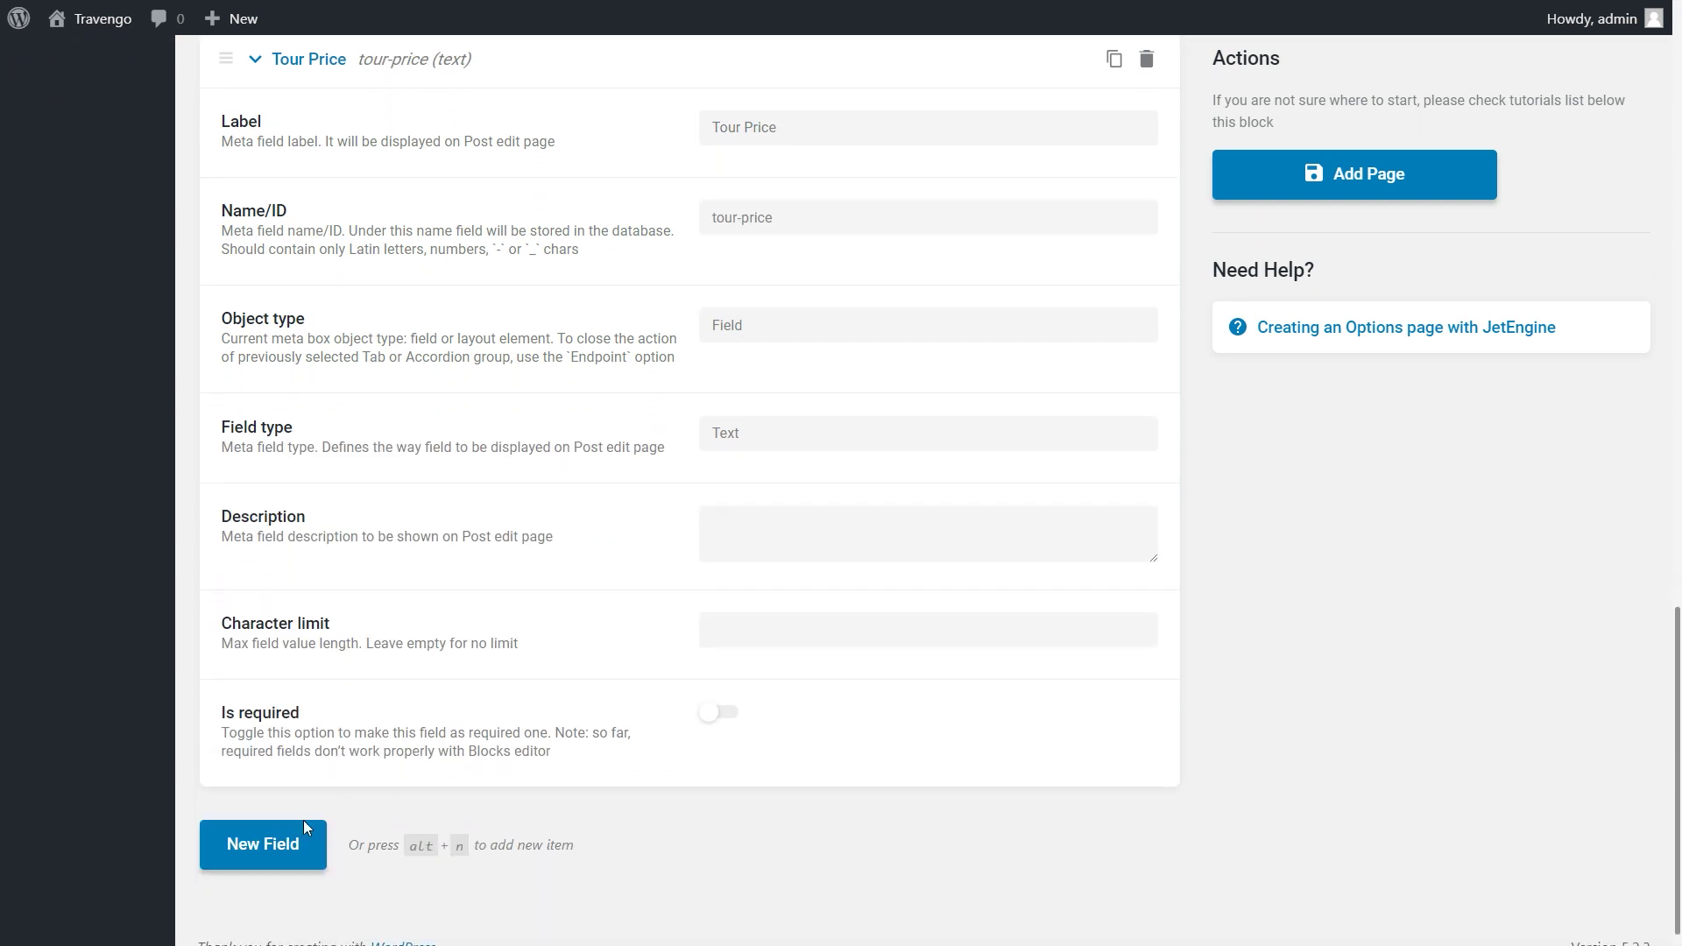
Step: Add a third field 'Tour Date' of type Date and create the Hot Tour options page
left_click(303, 822)
scroll(356, 850, "down", 5)
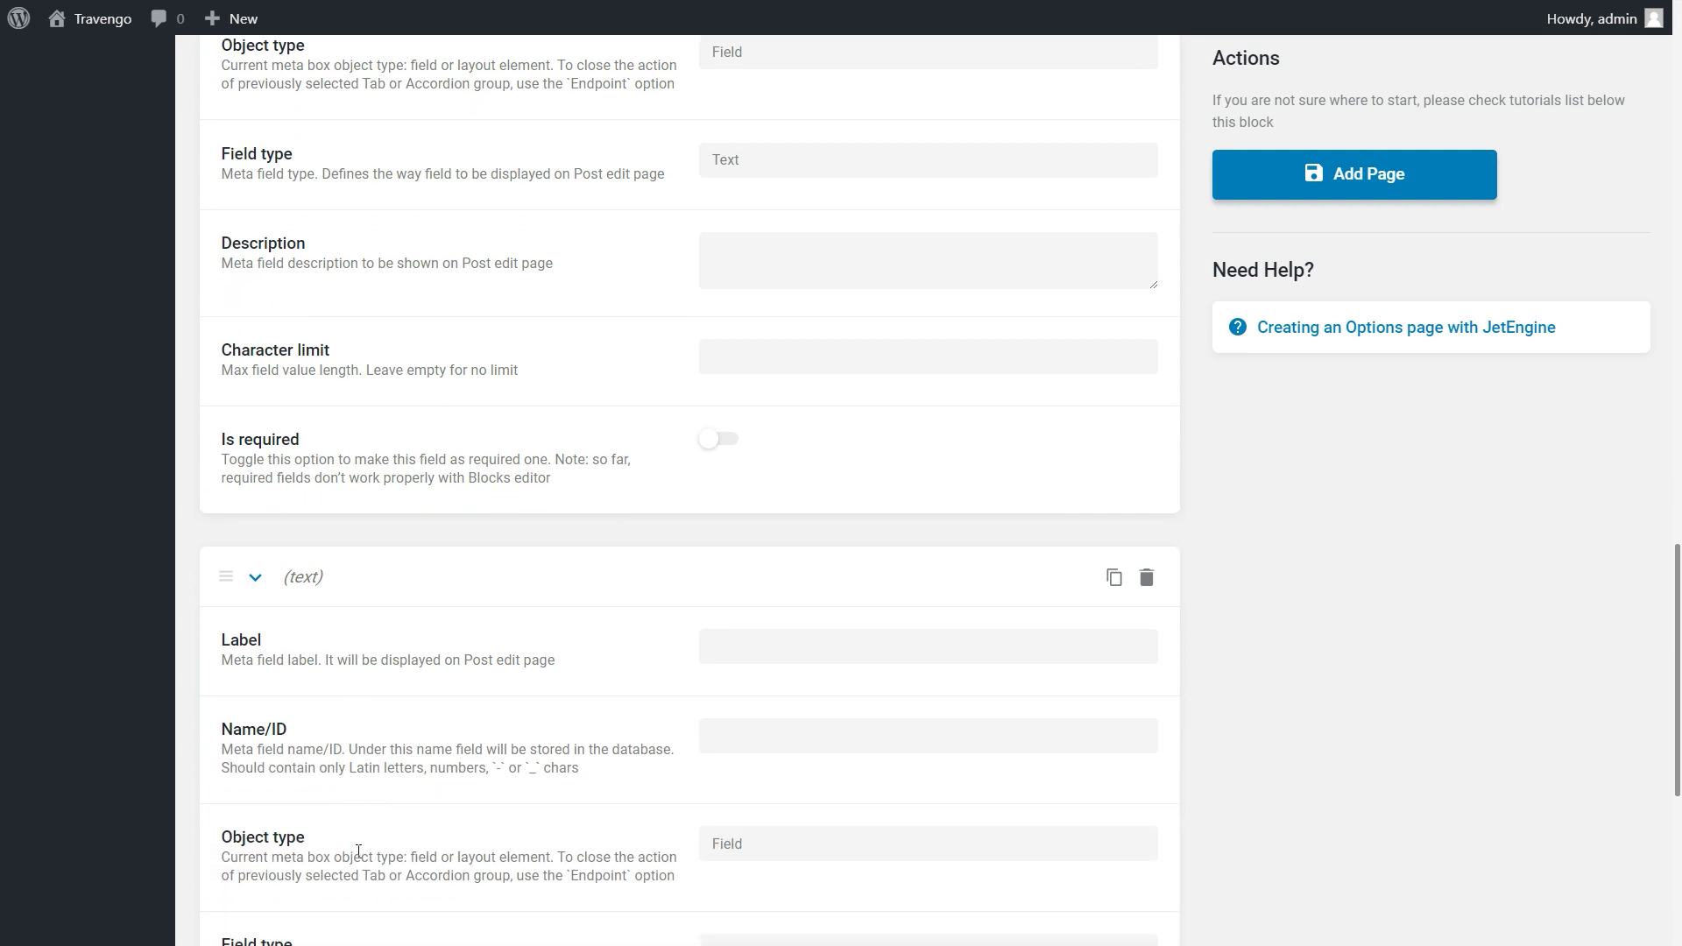
scroll(359, 851, "down", 2)
left_click(775, 454)
type("Tou")
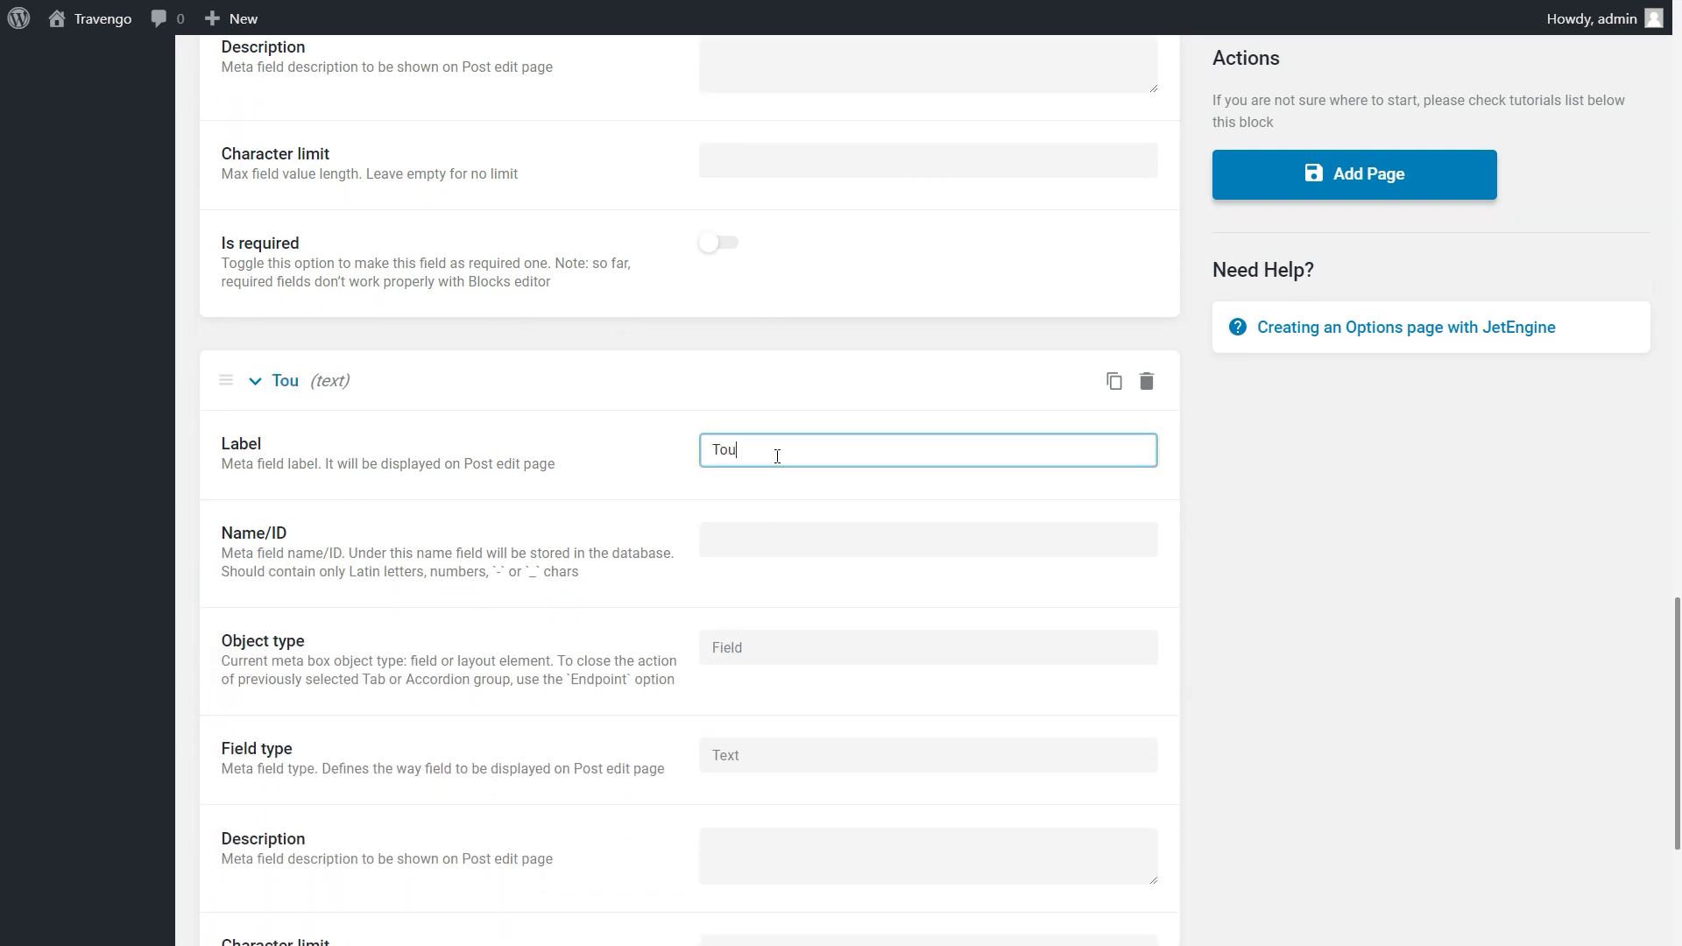
type("r Date")
left_click(721, 747)
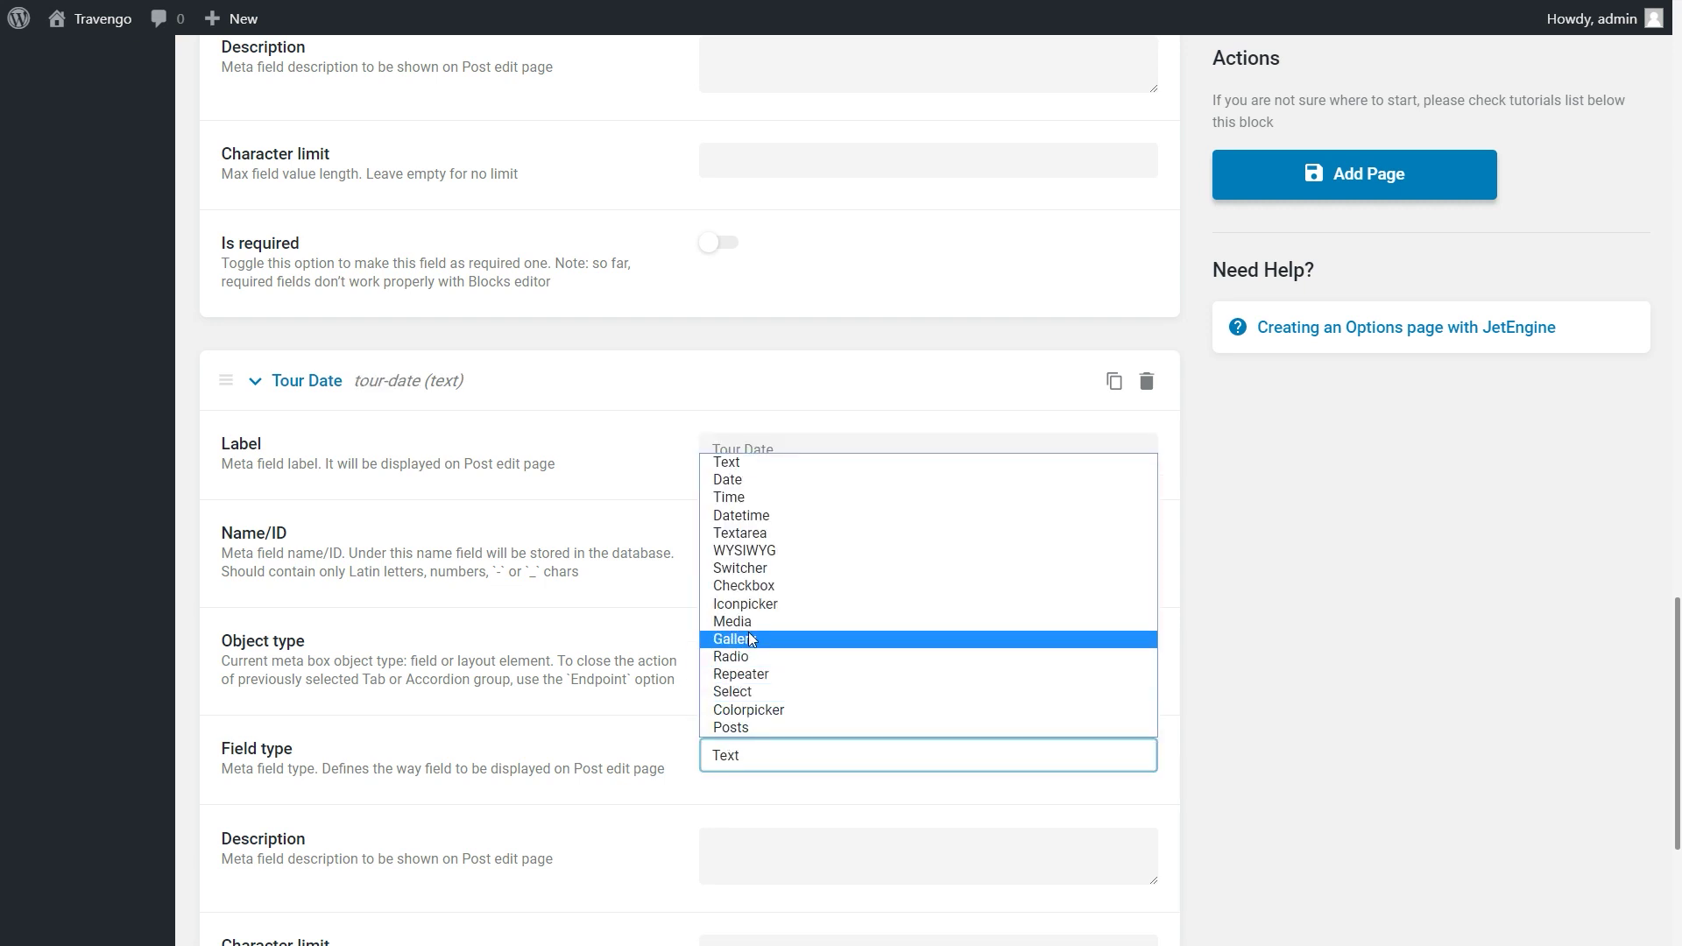
left_click(757, 483)
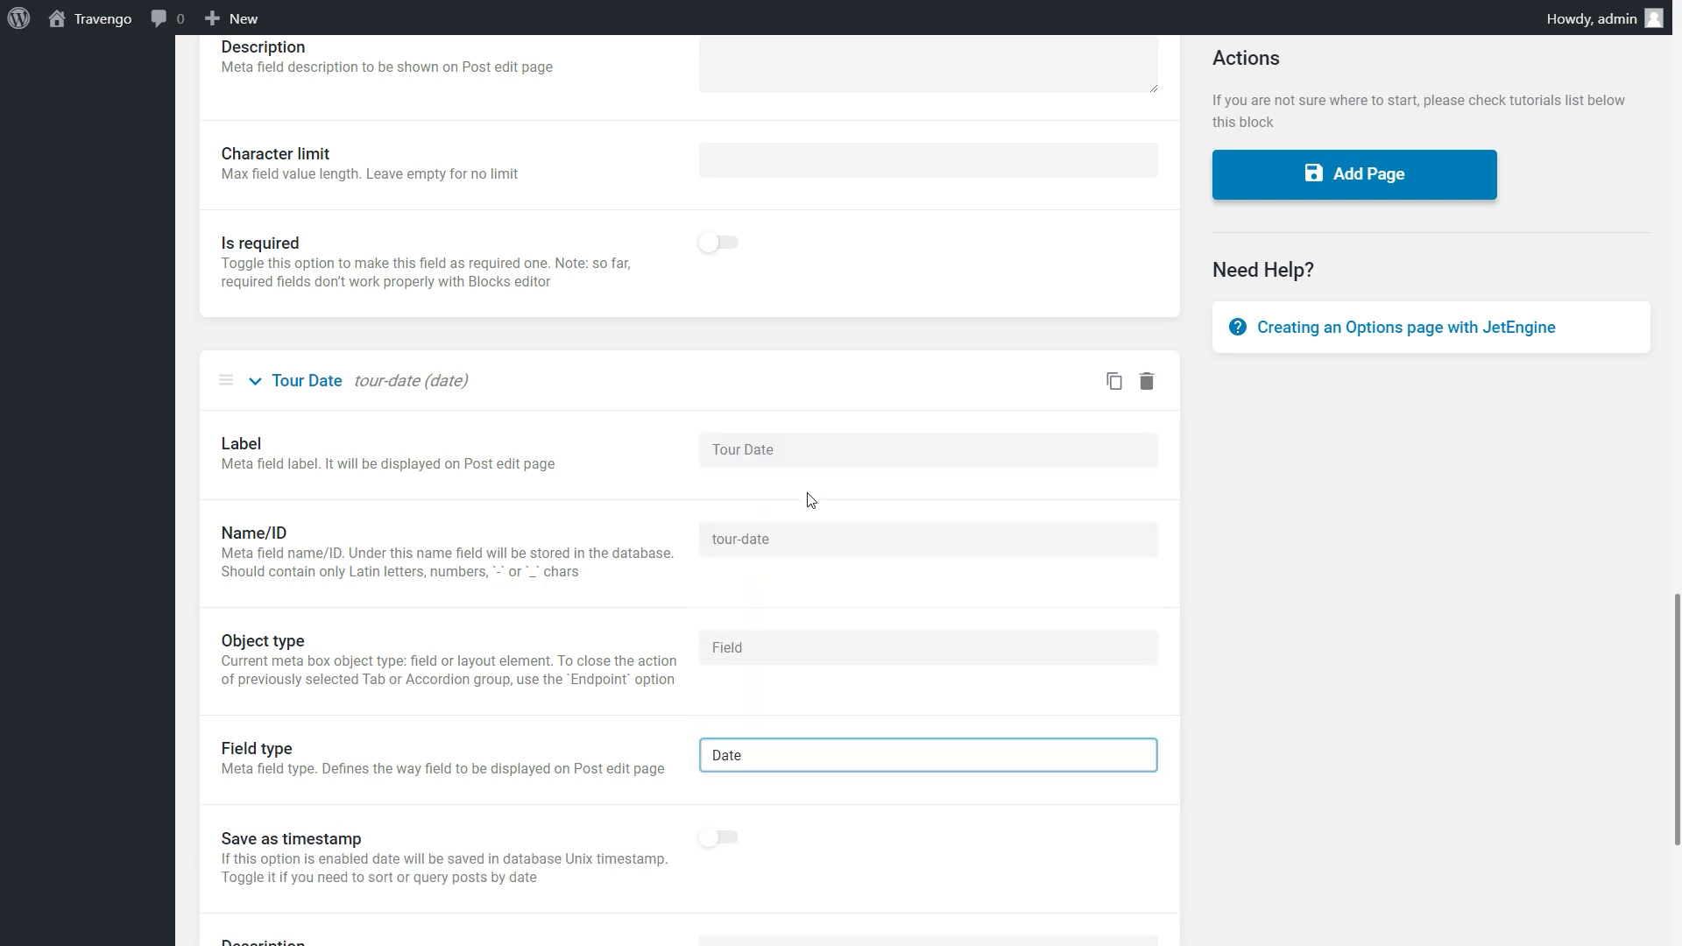
left_click(1358, 179)
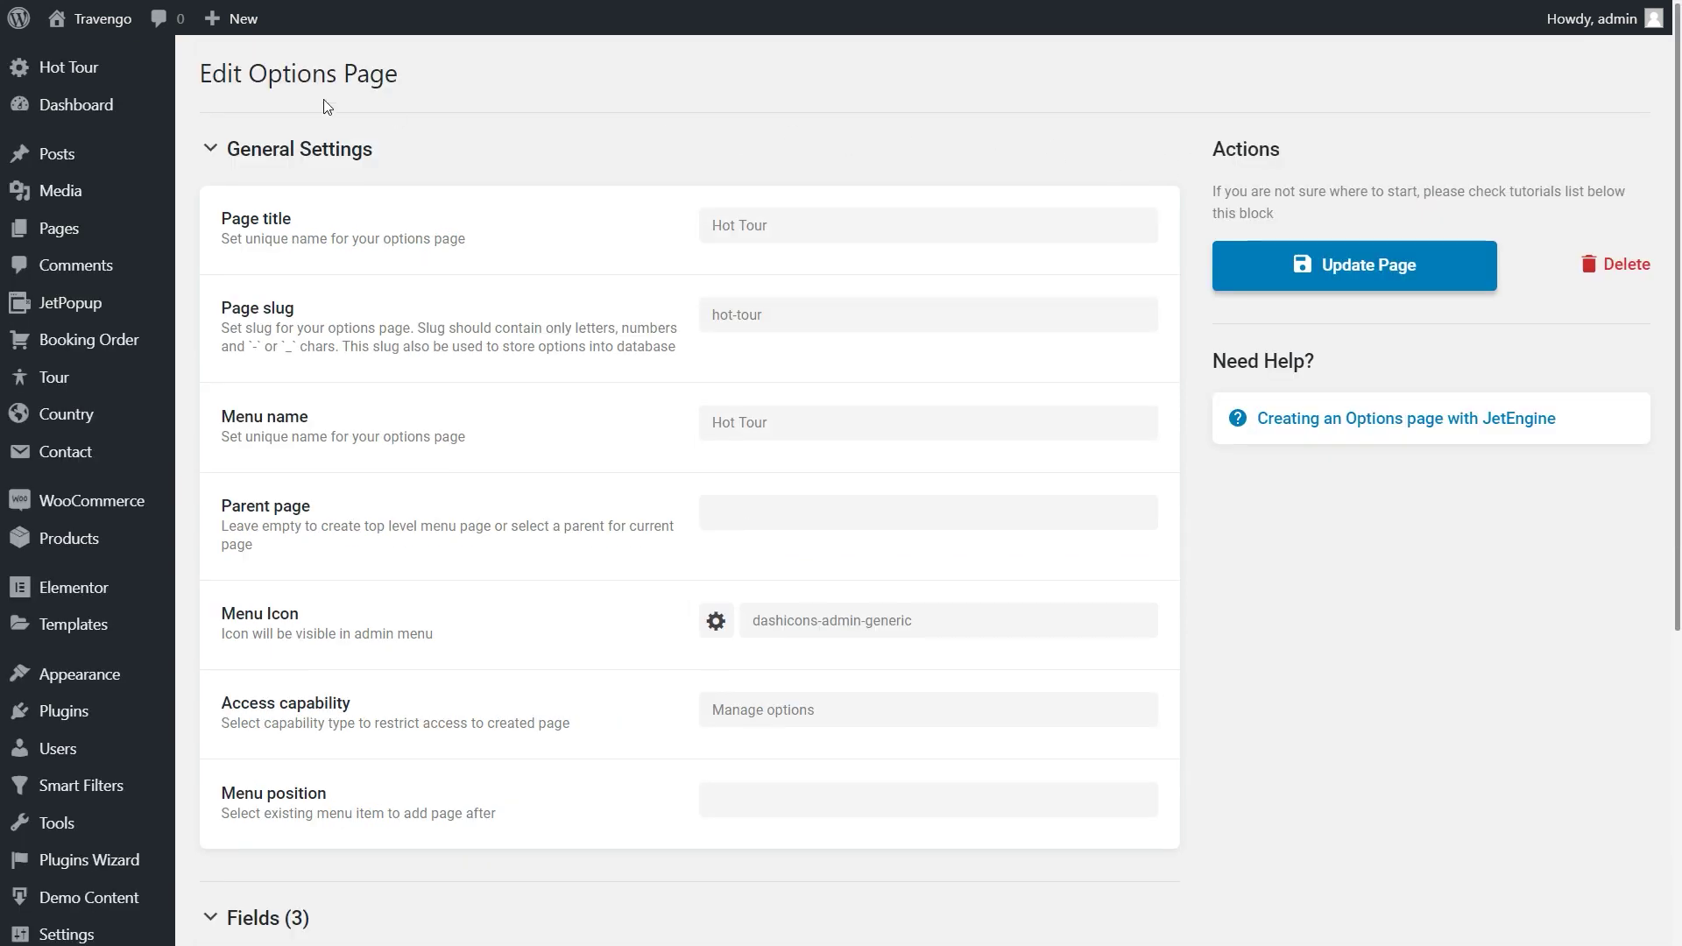
Step: Enter Hot Tour values Carpathian Mountains Ukraine, 150 and 25 October 2019, then save
left_click(122, 74)
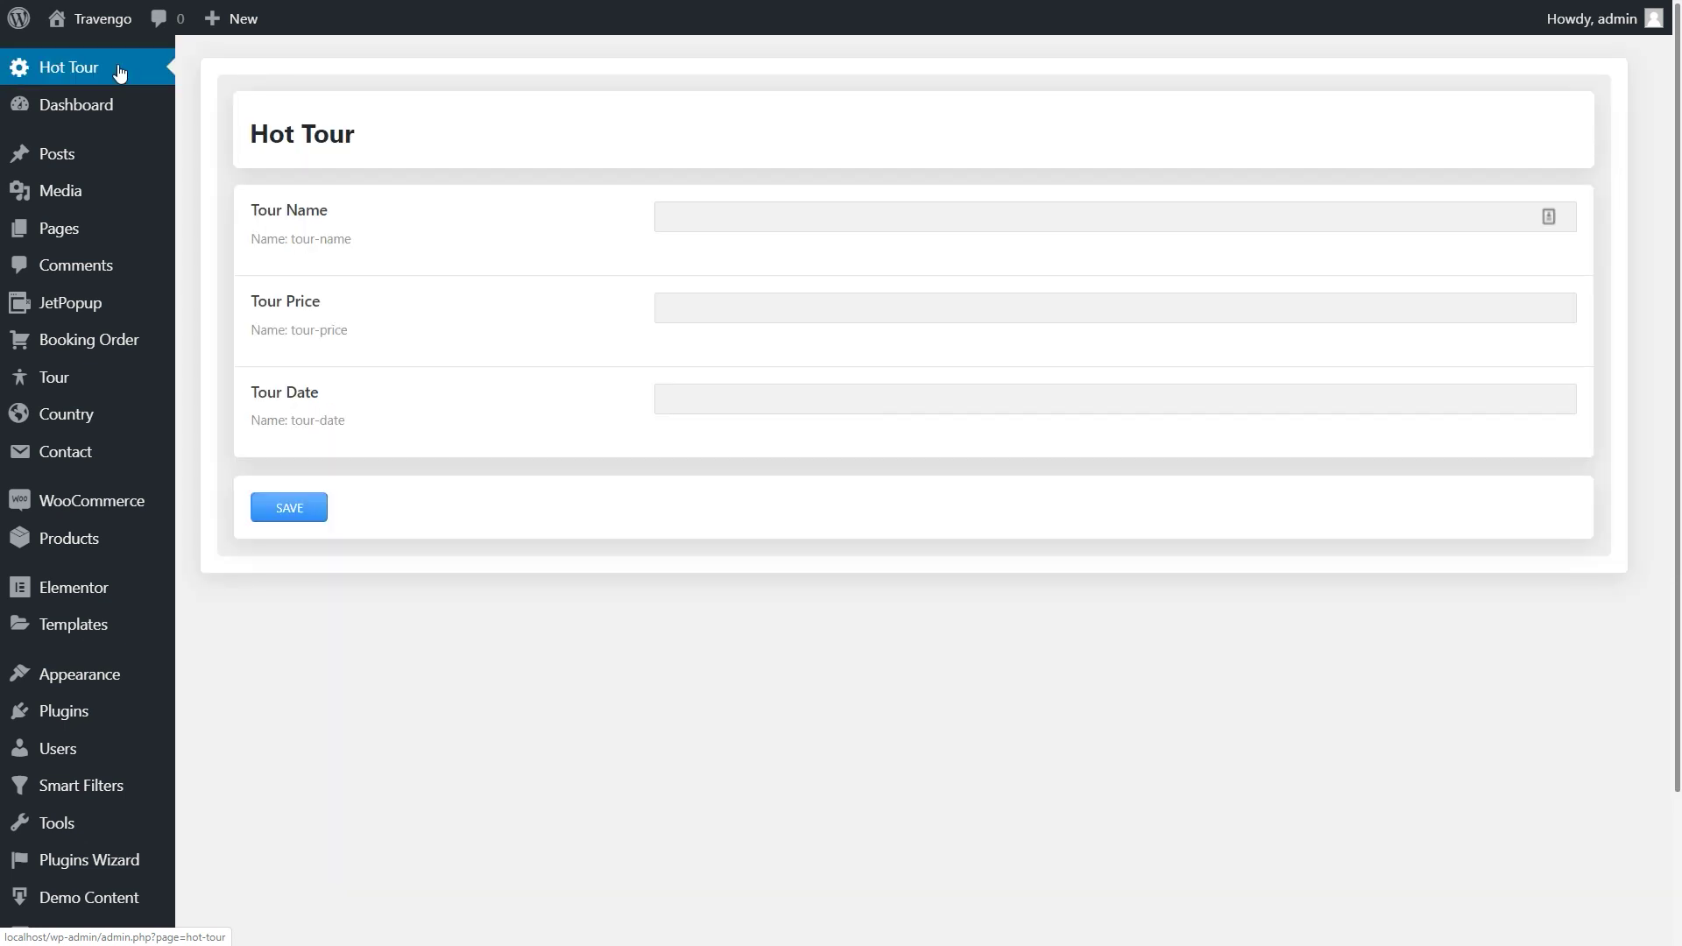
left_click(682, 211)
type("Carpathian Mountain")
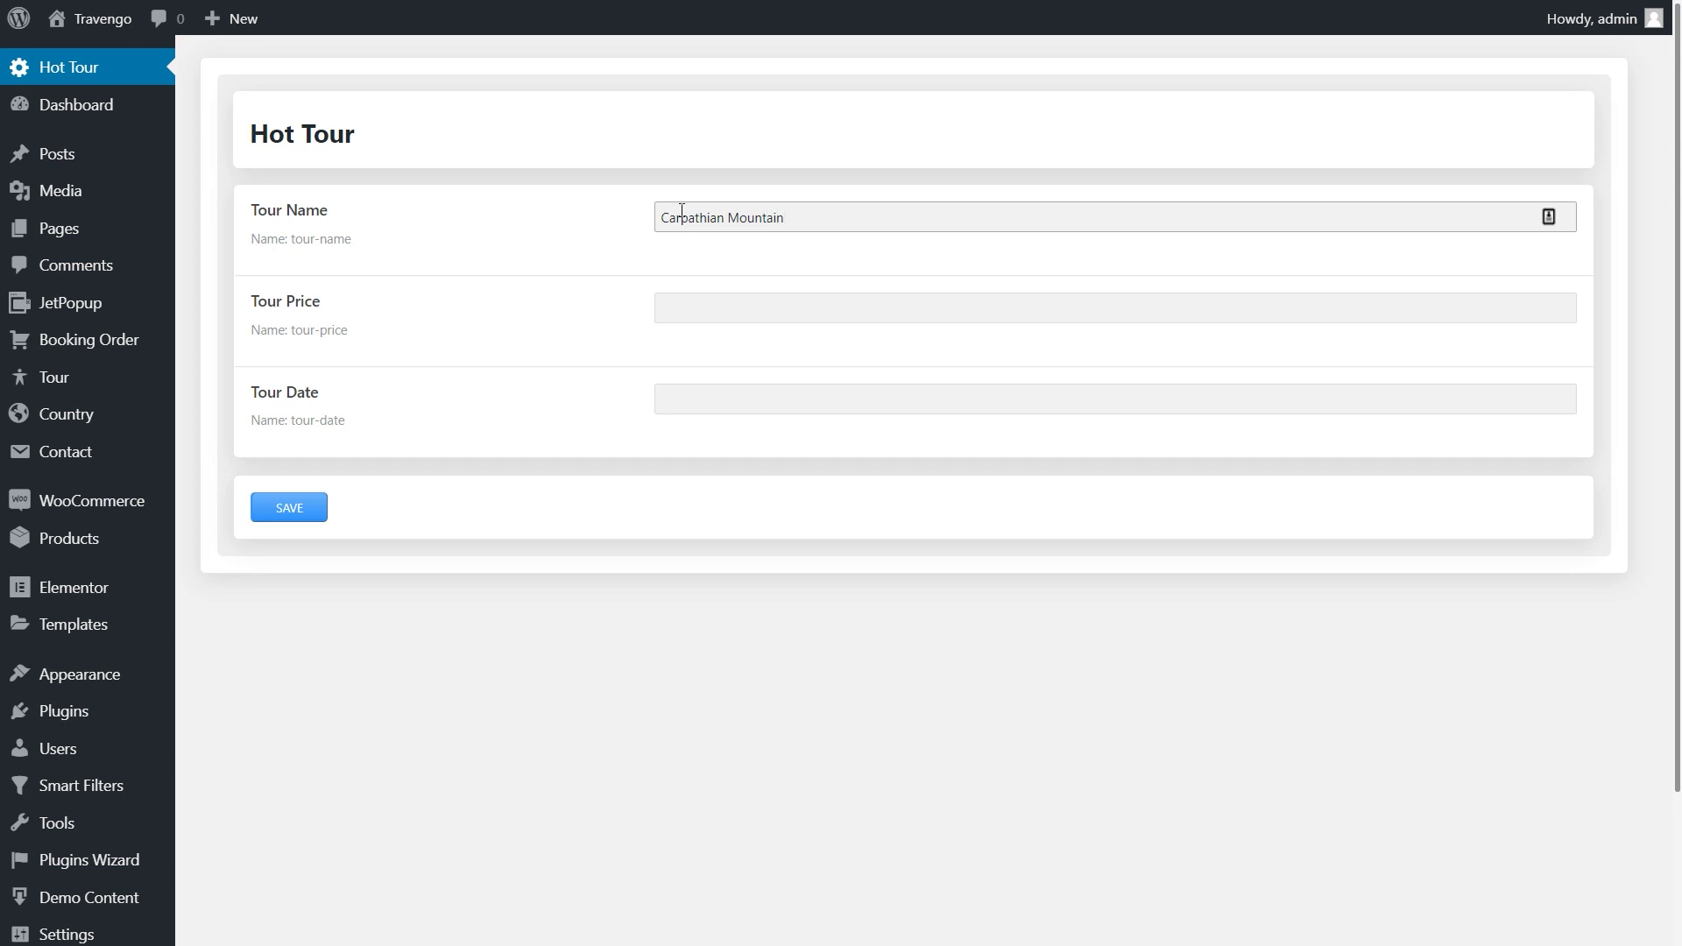
type("s Ukraine")
left_click(675, 298)
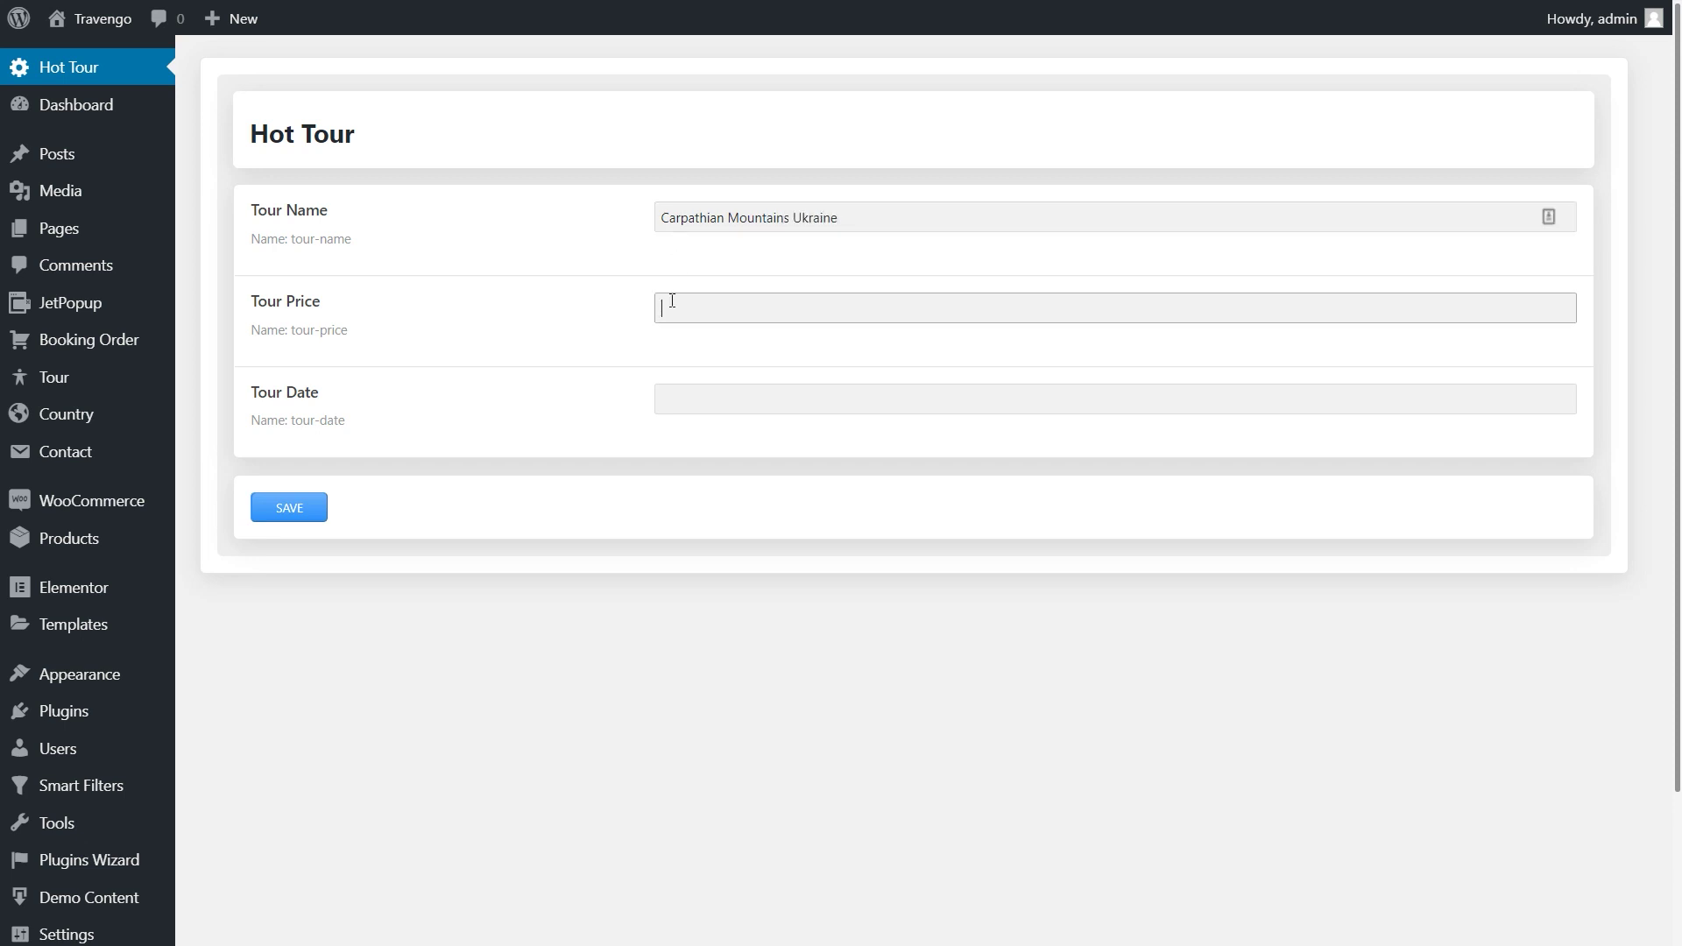
type("150")
left_click(683, 396)
left_click(856, 449)
left_click(800, 599)
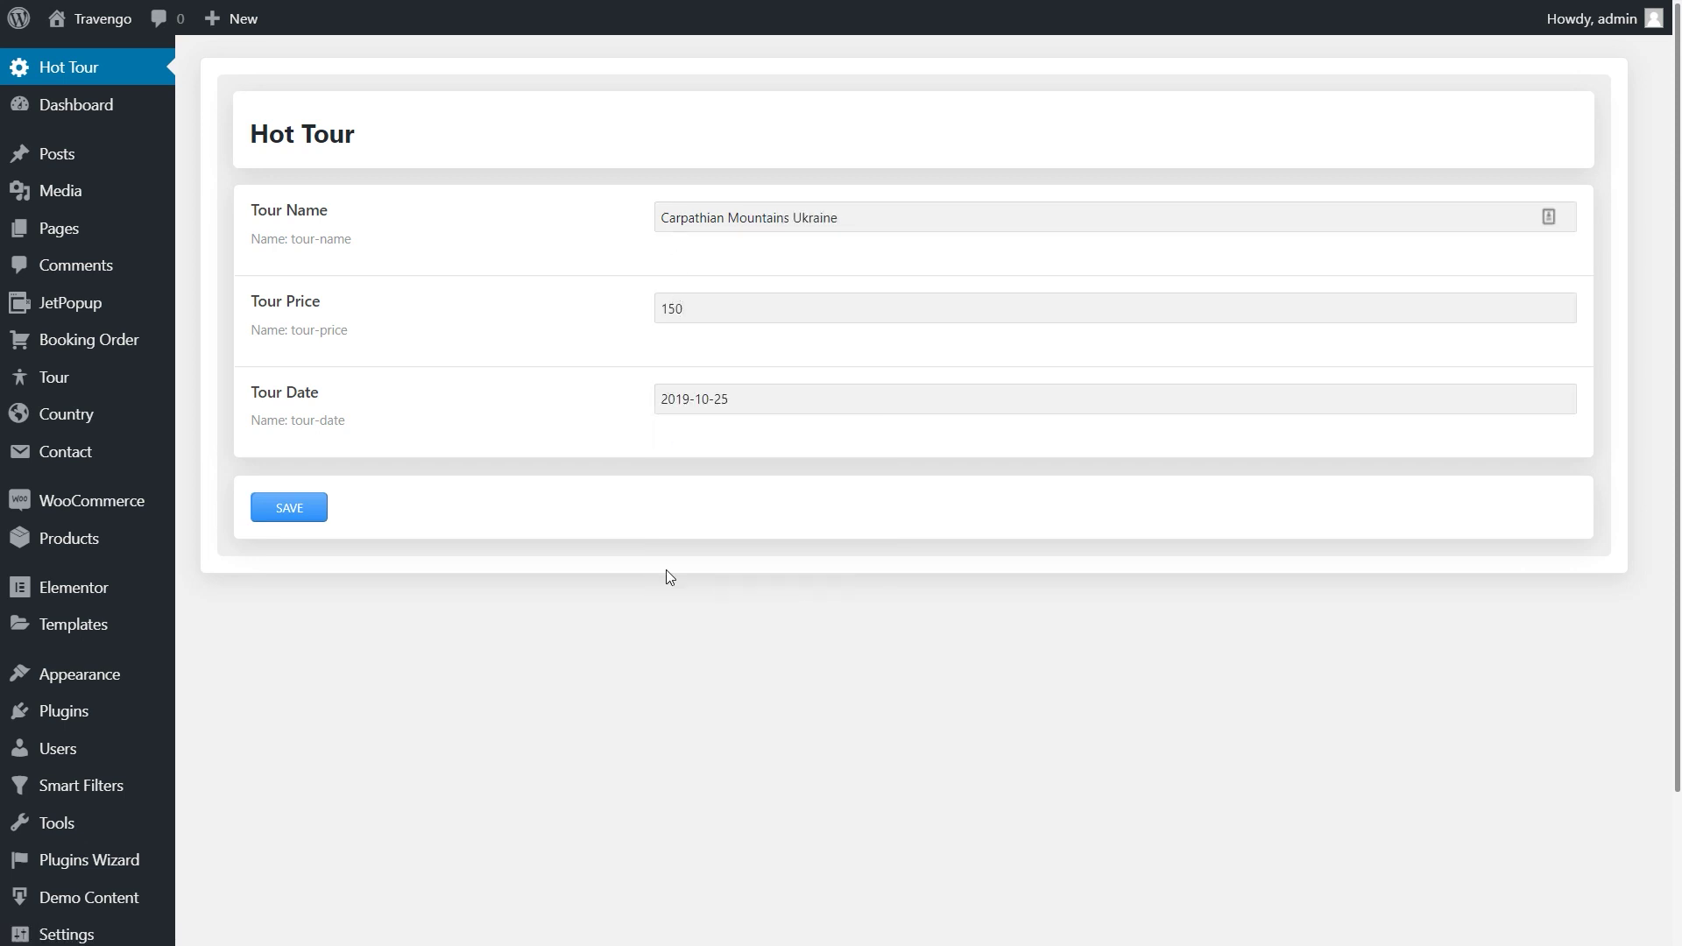
left_click(297, 511)
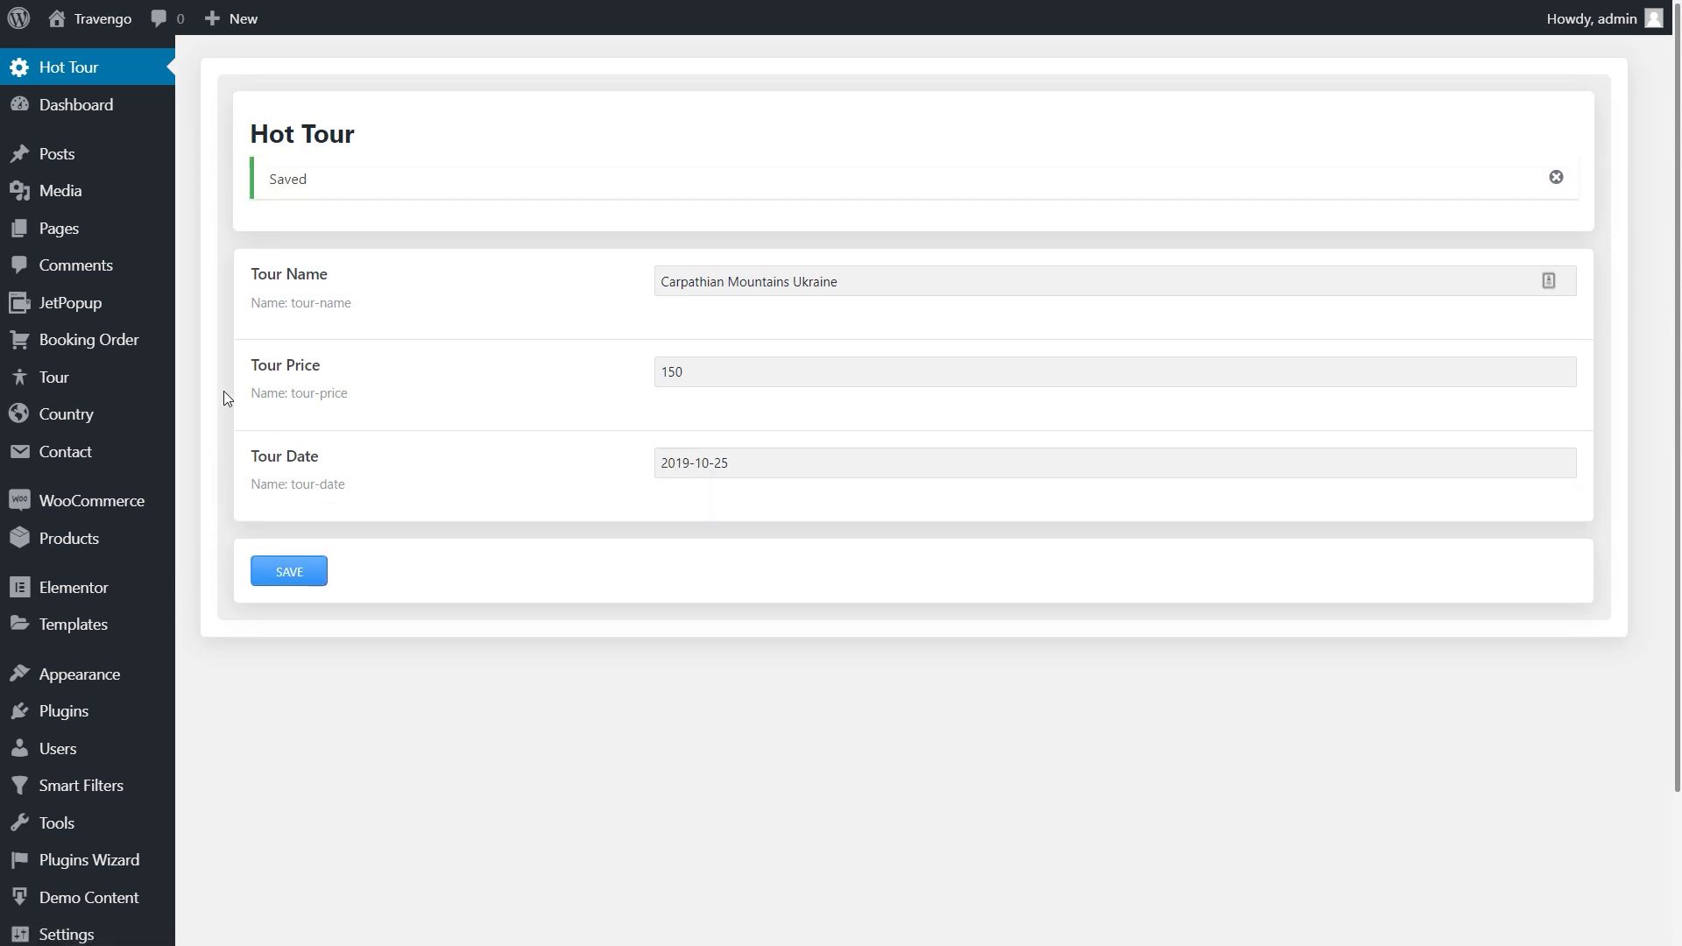
Step: Filter the Popup Library to Discount presets and add Lovely Discount Popup as a new popup
mouse_move(109, 313)
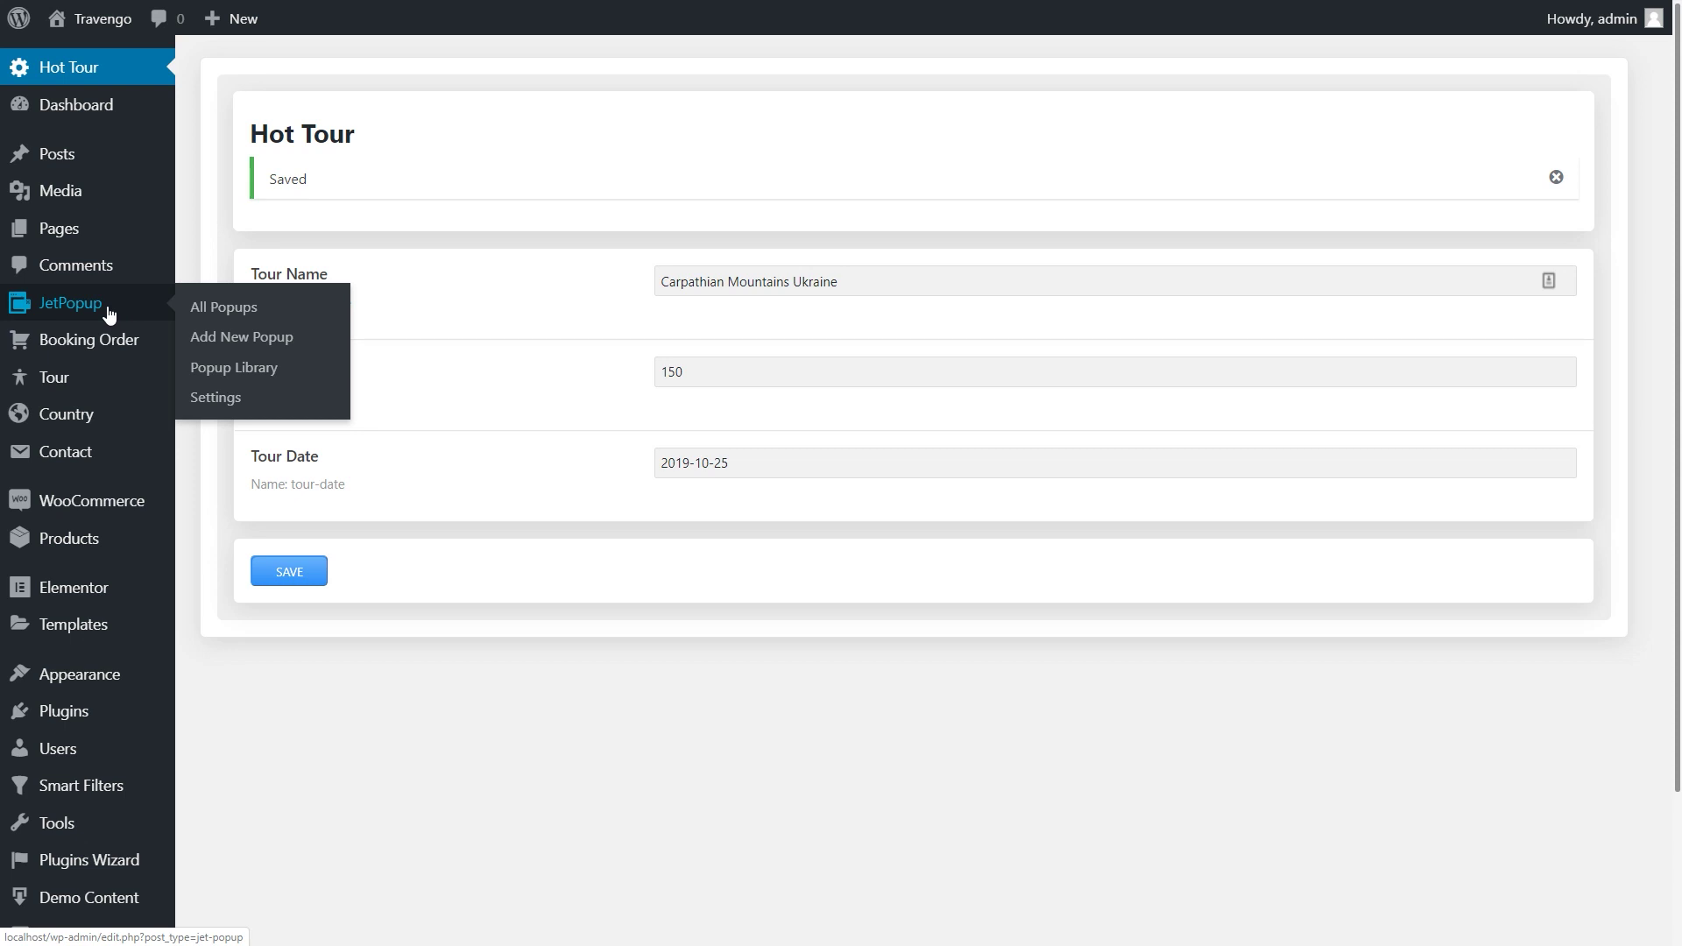
left_click(220, 374)
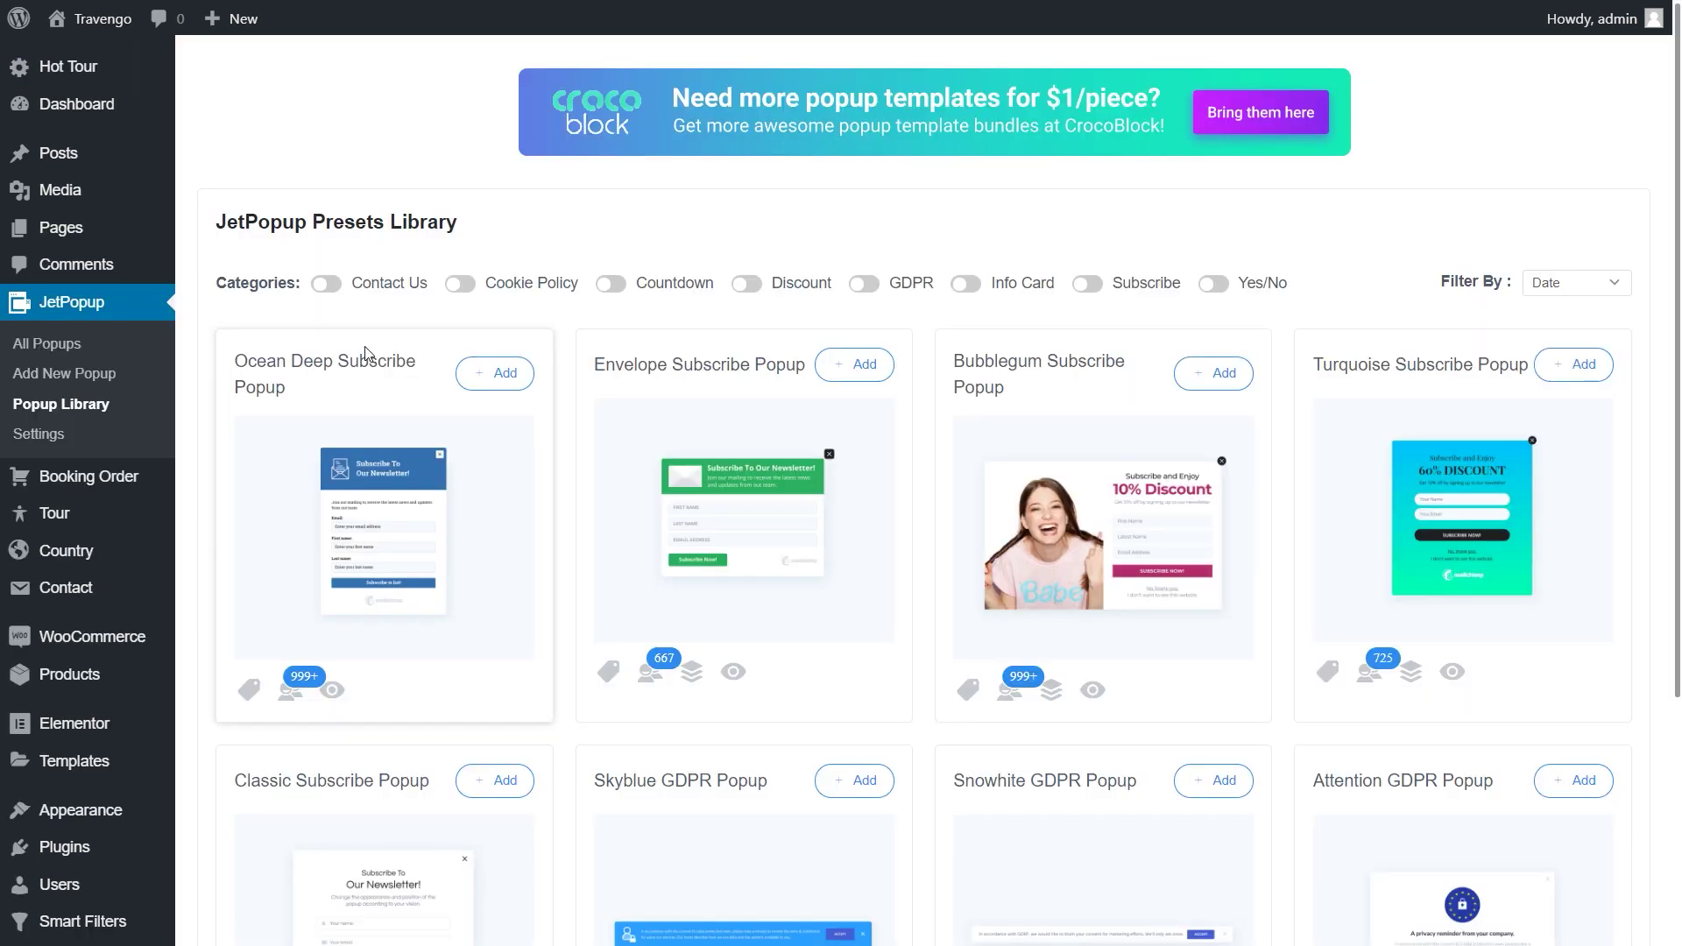
left_click(748, 283)
scroll(751, 283, "down", 2)
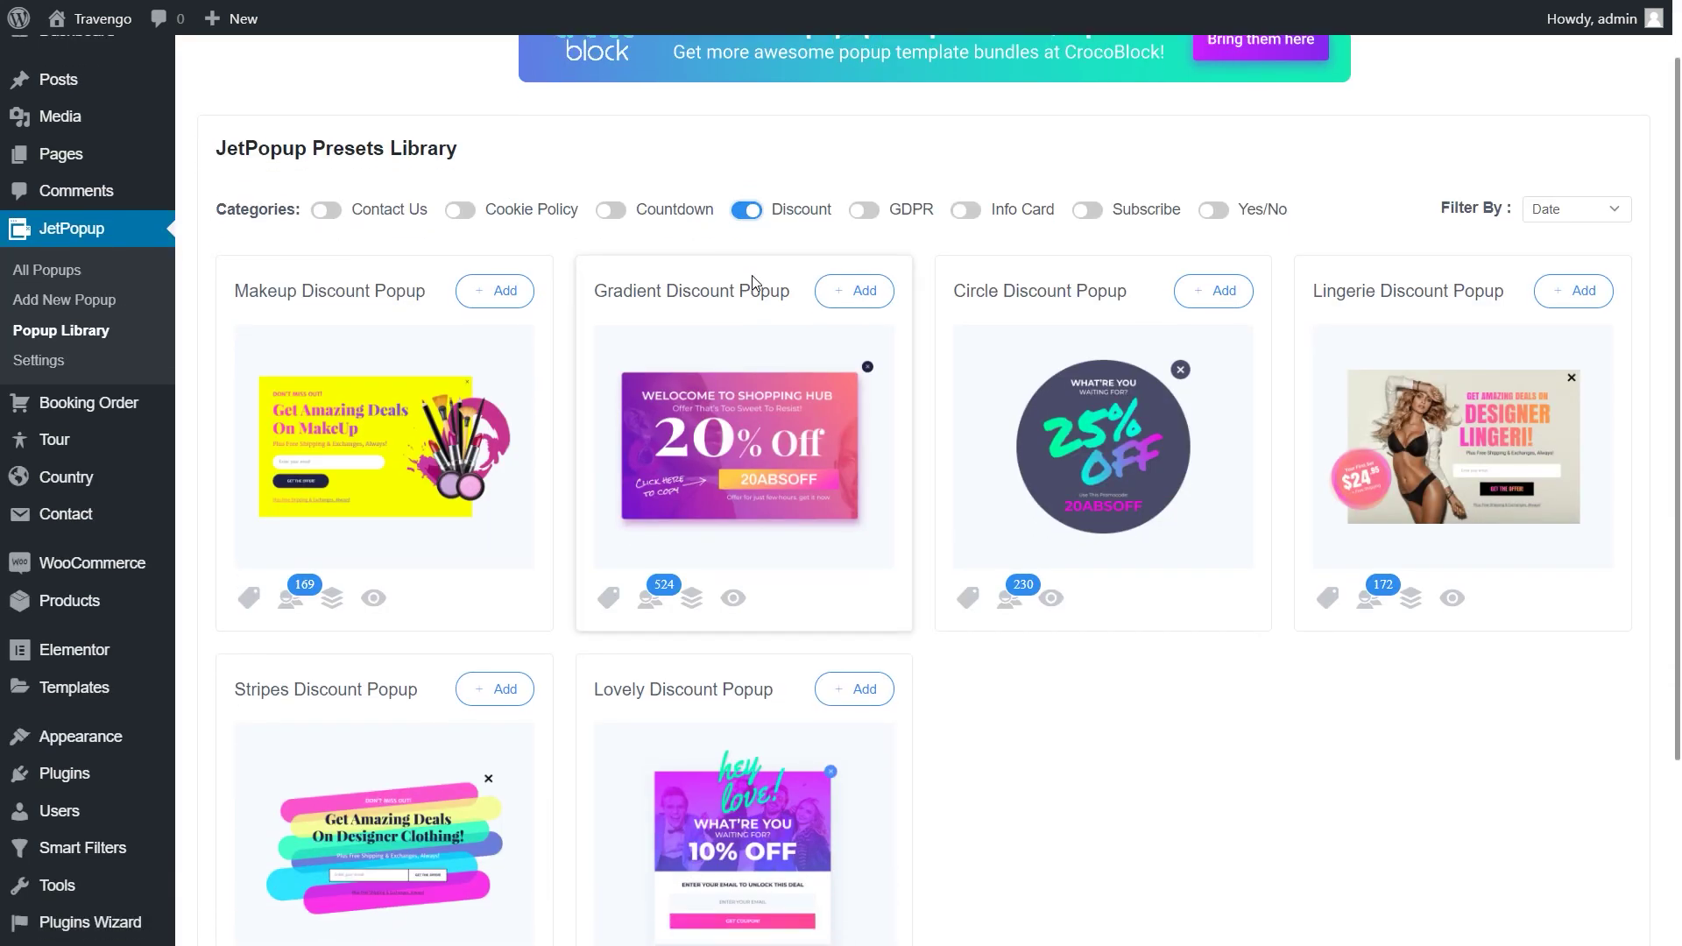
left_click(739, 896)
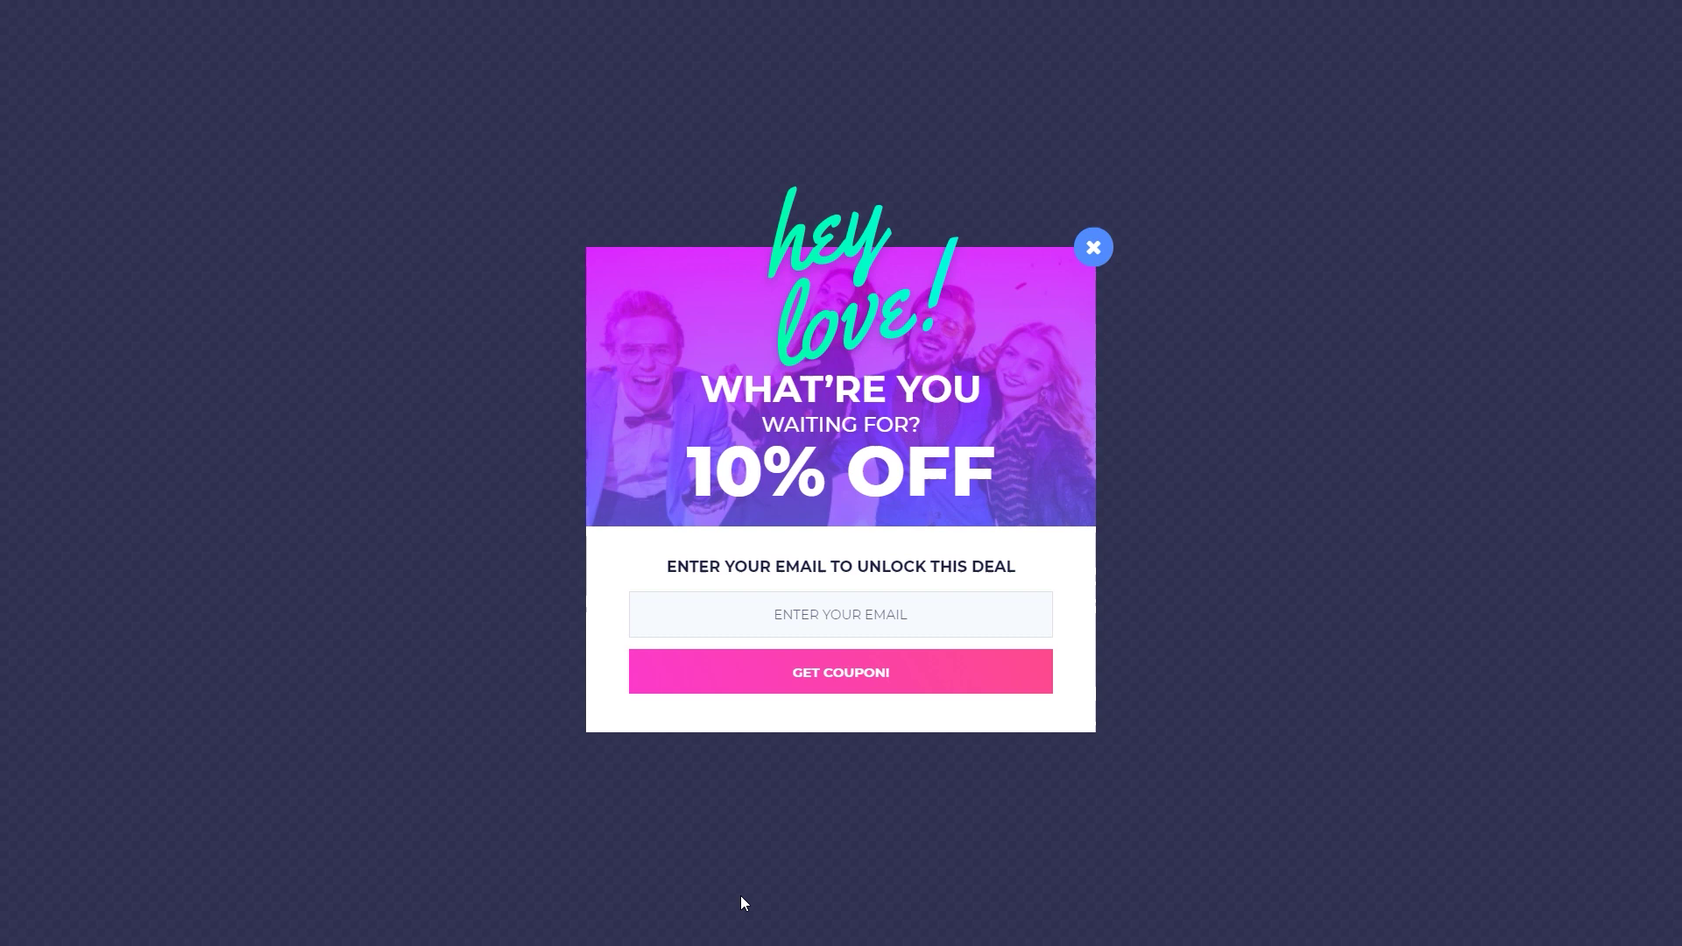
left_click(740, 895)
left_click(855, 592)
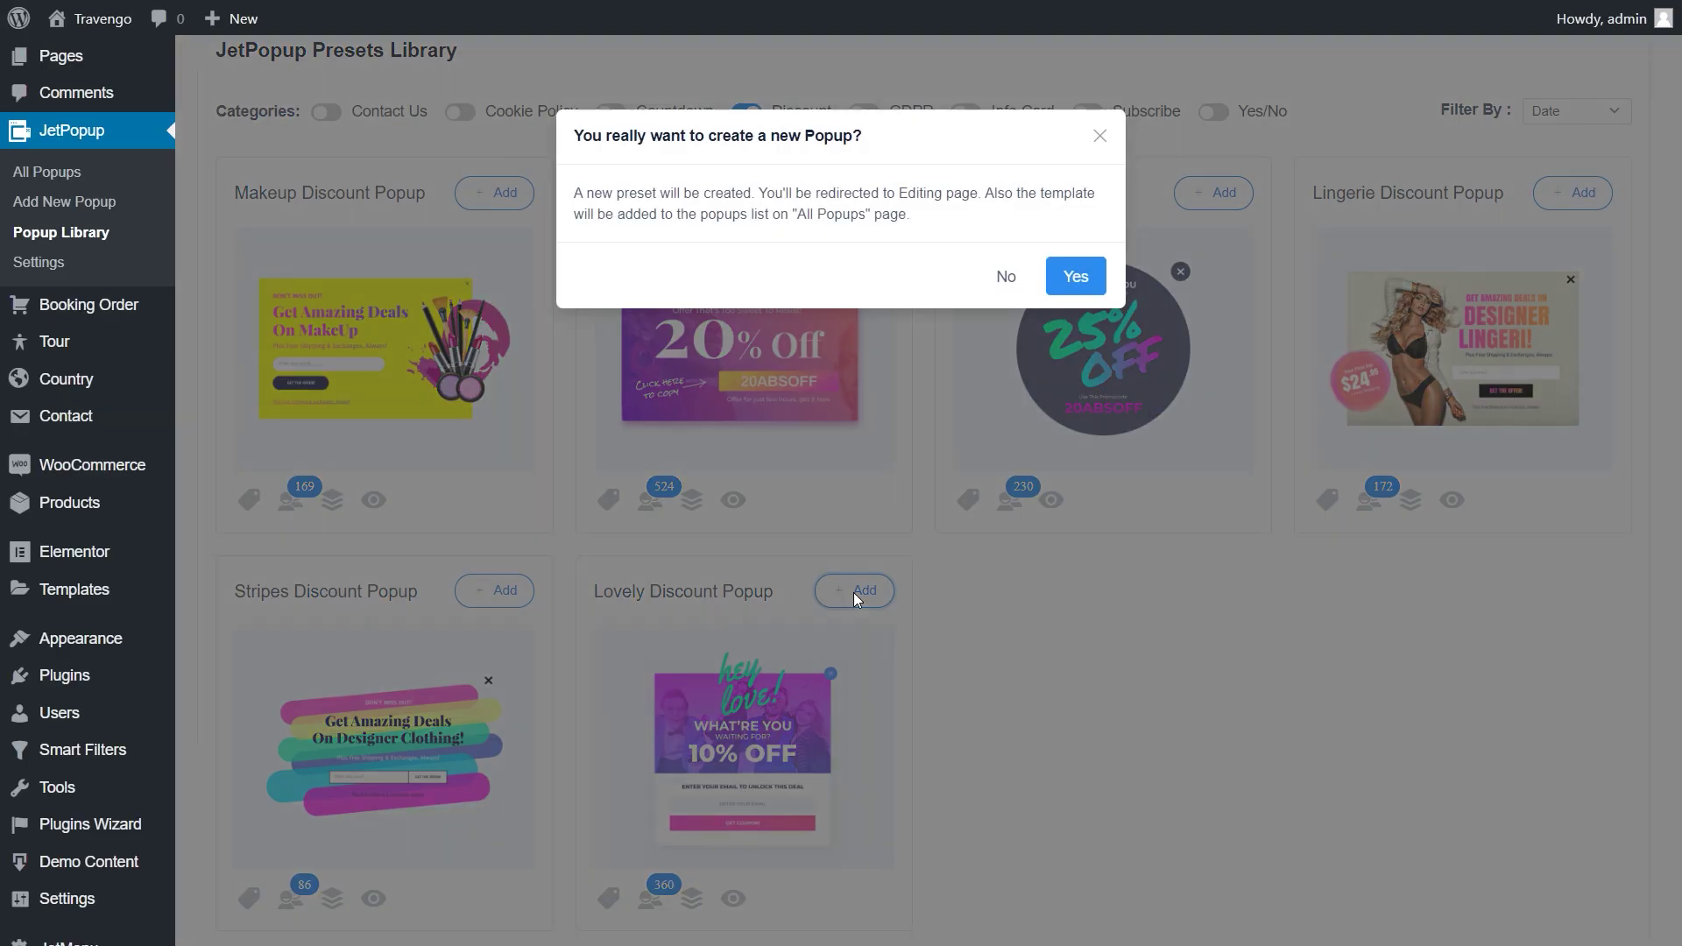
left_click(1062, 277)
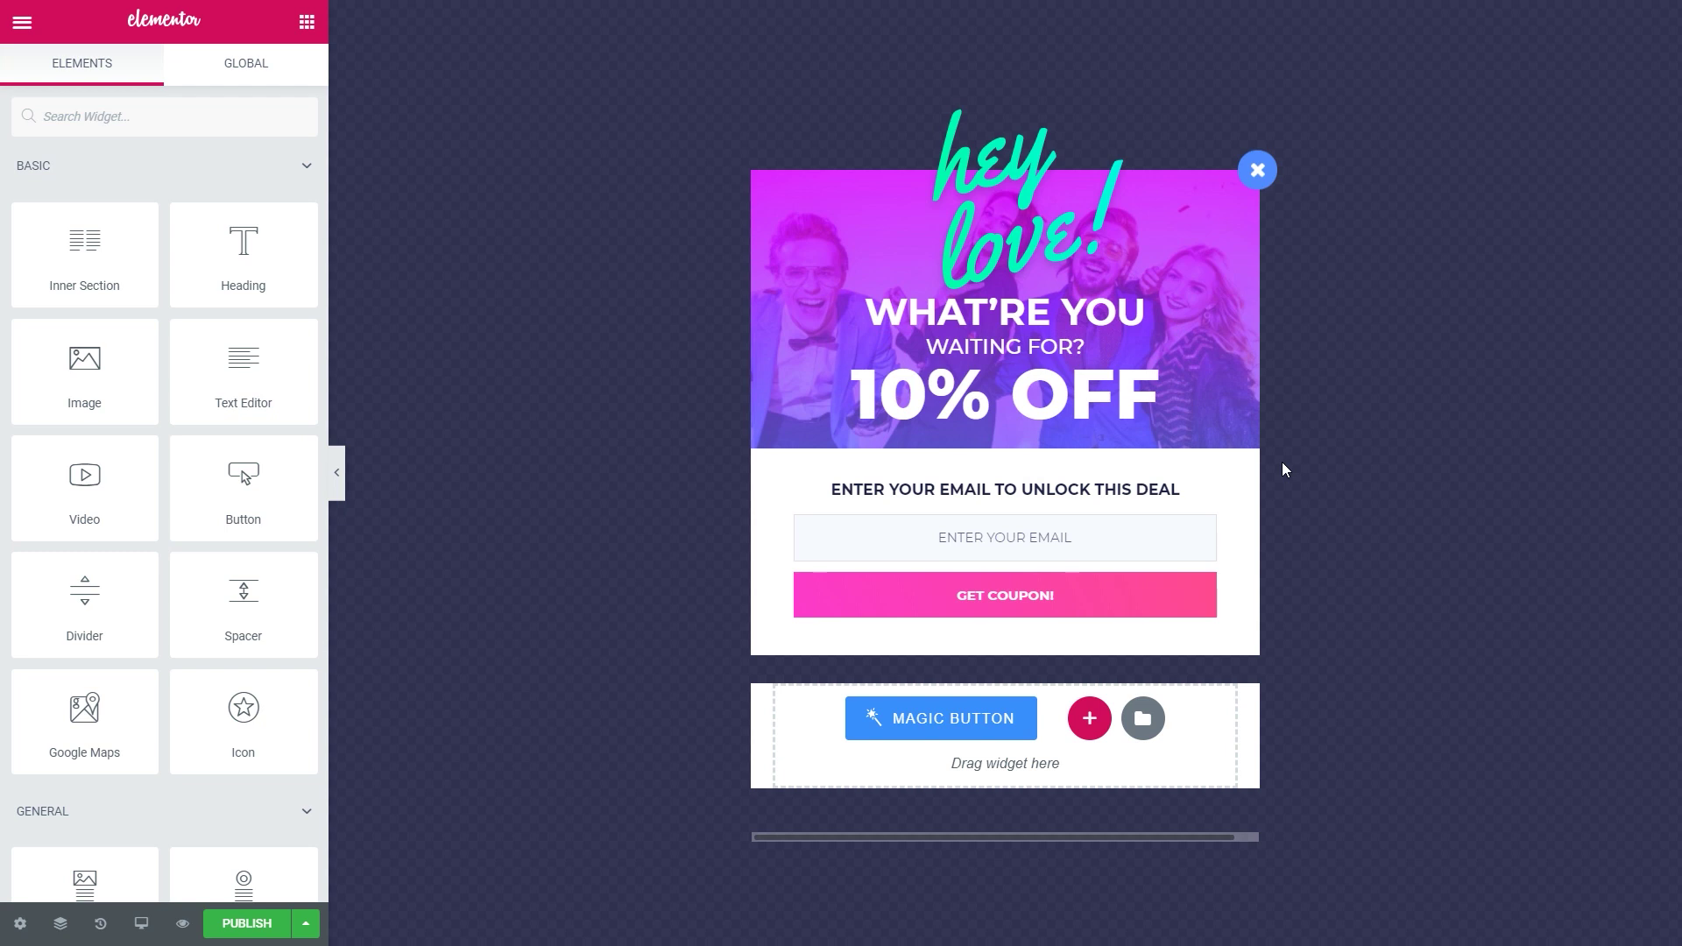
Step: Place a Dynamic Field above the email prompt with source Options and option Tour Name
left_click(259, 125)
type("Dynam")
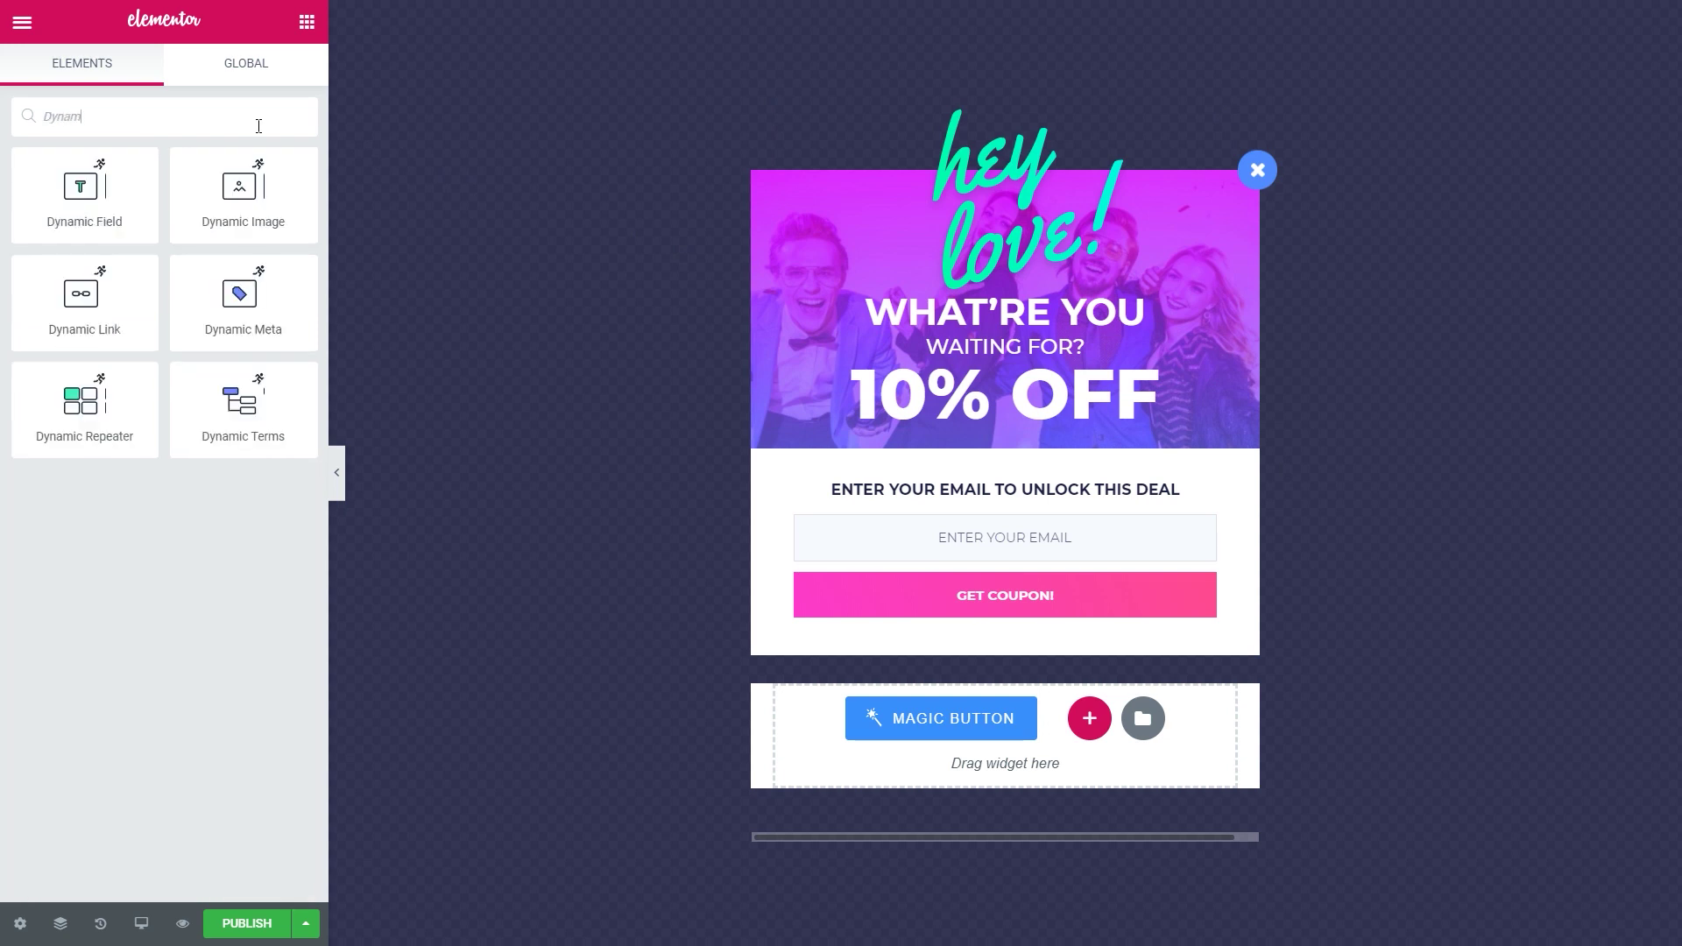
left_click_drag(81, 188, 1005, 484)
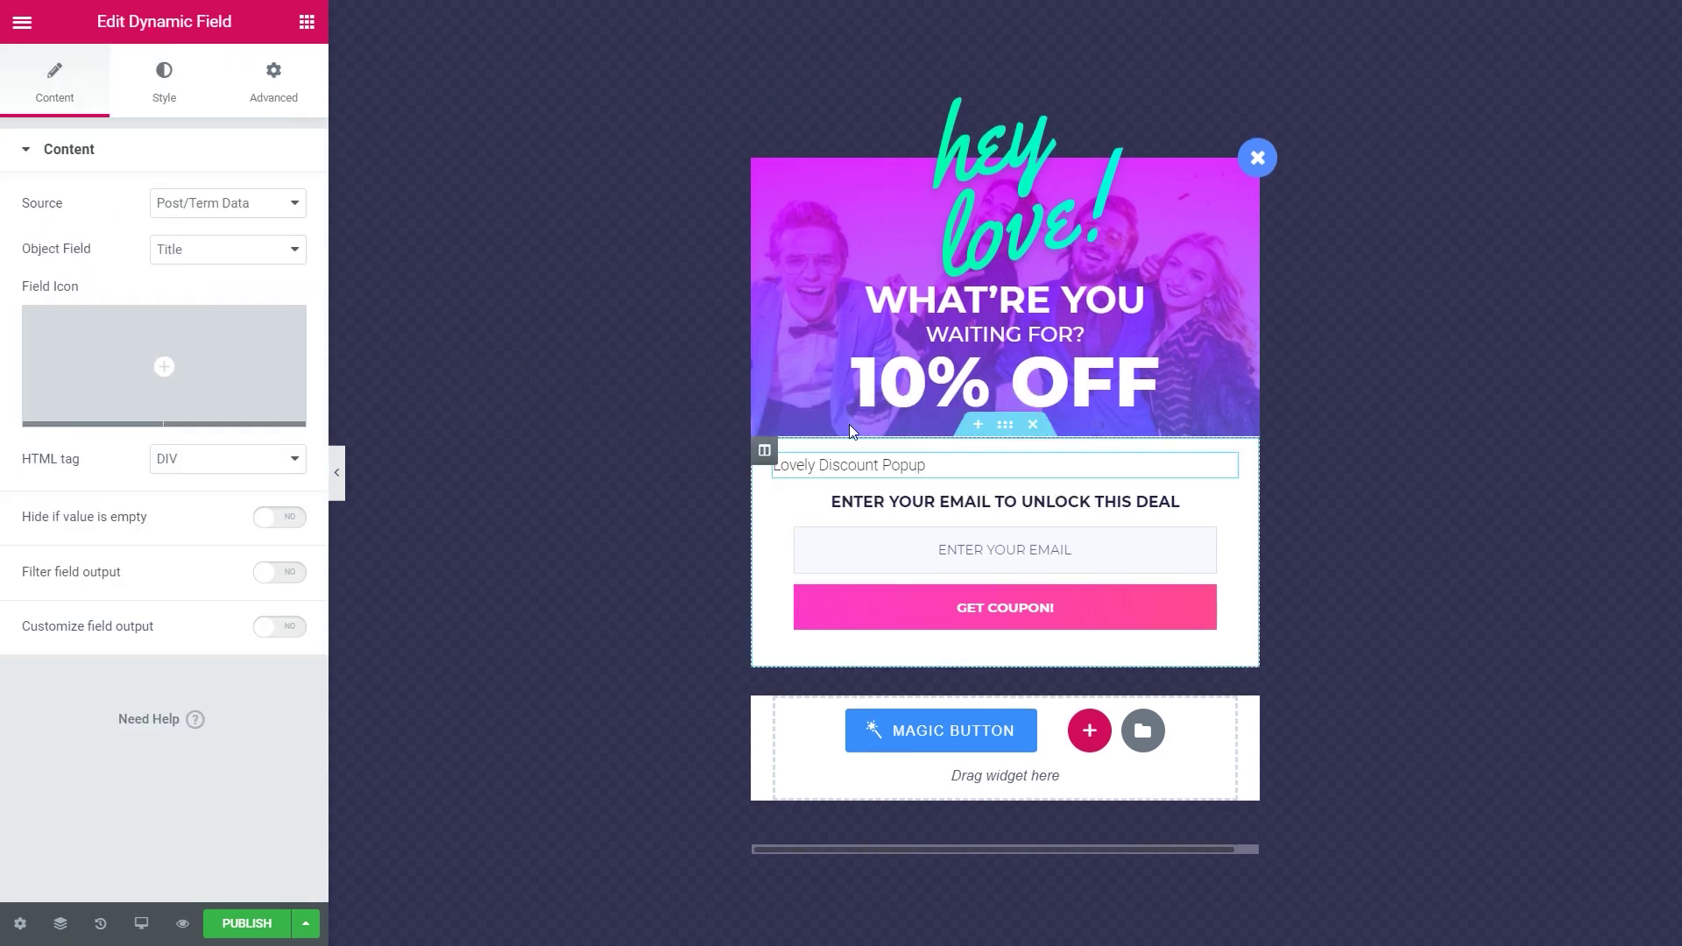
left_click(290, 210)
left_click(254, 260)
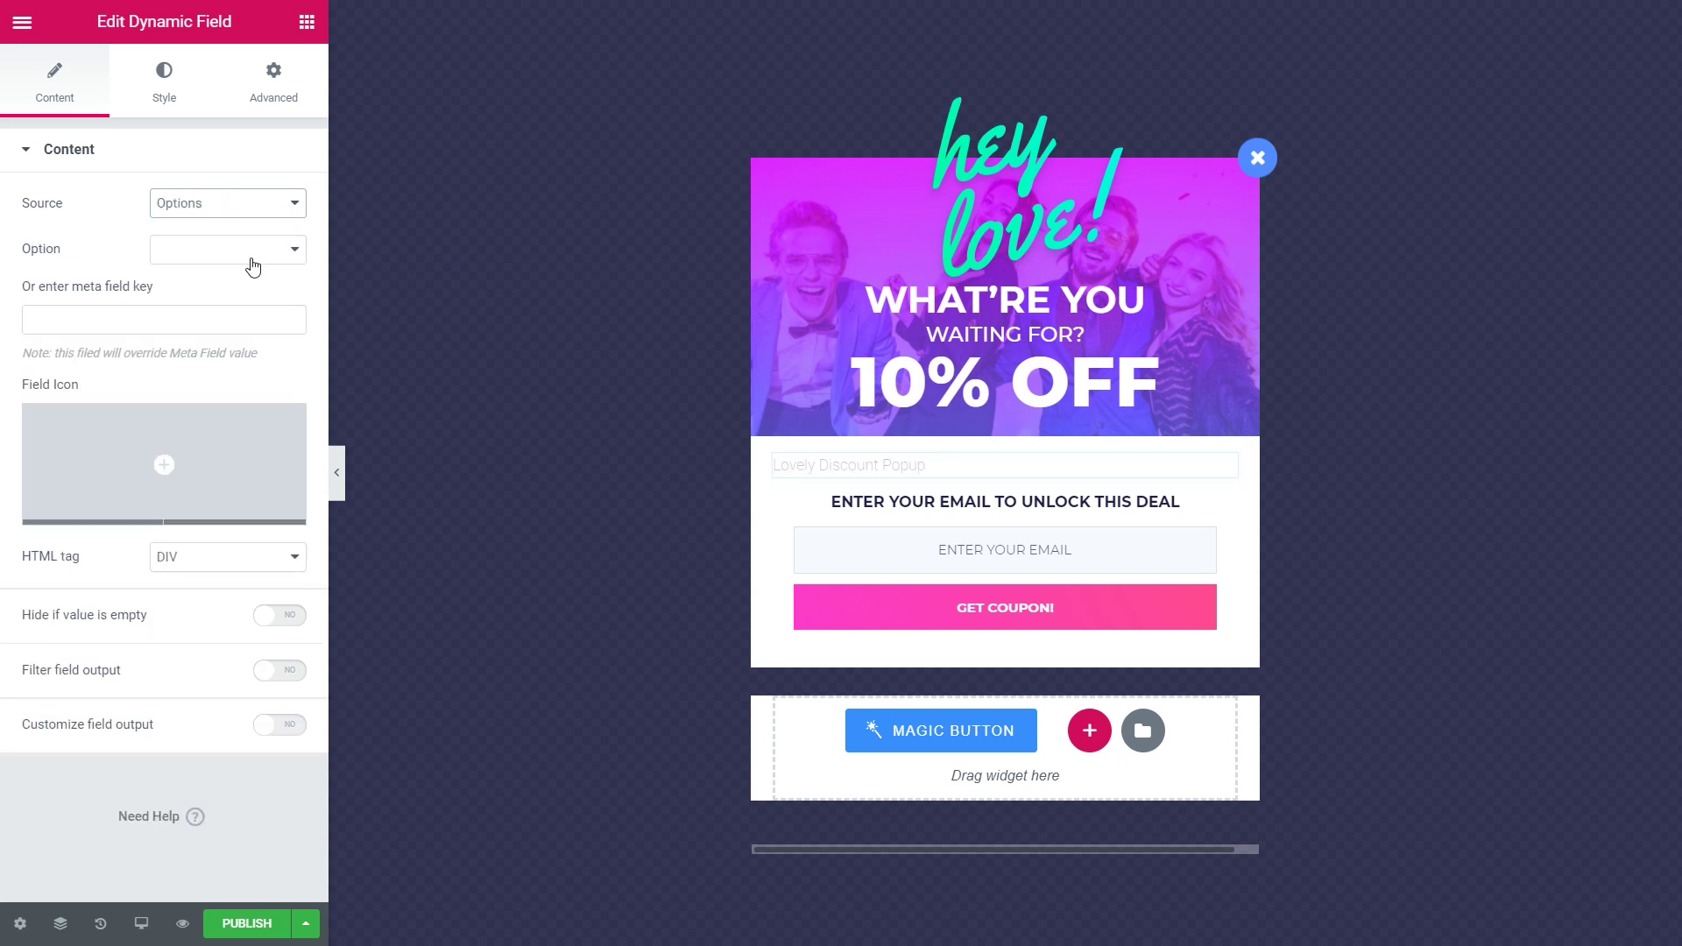
left_click(245, 255)
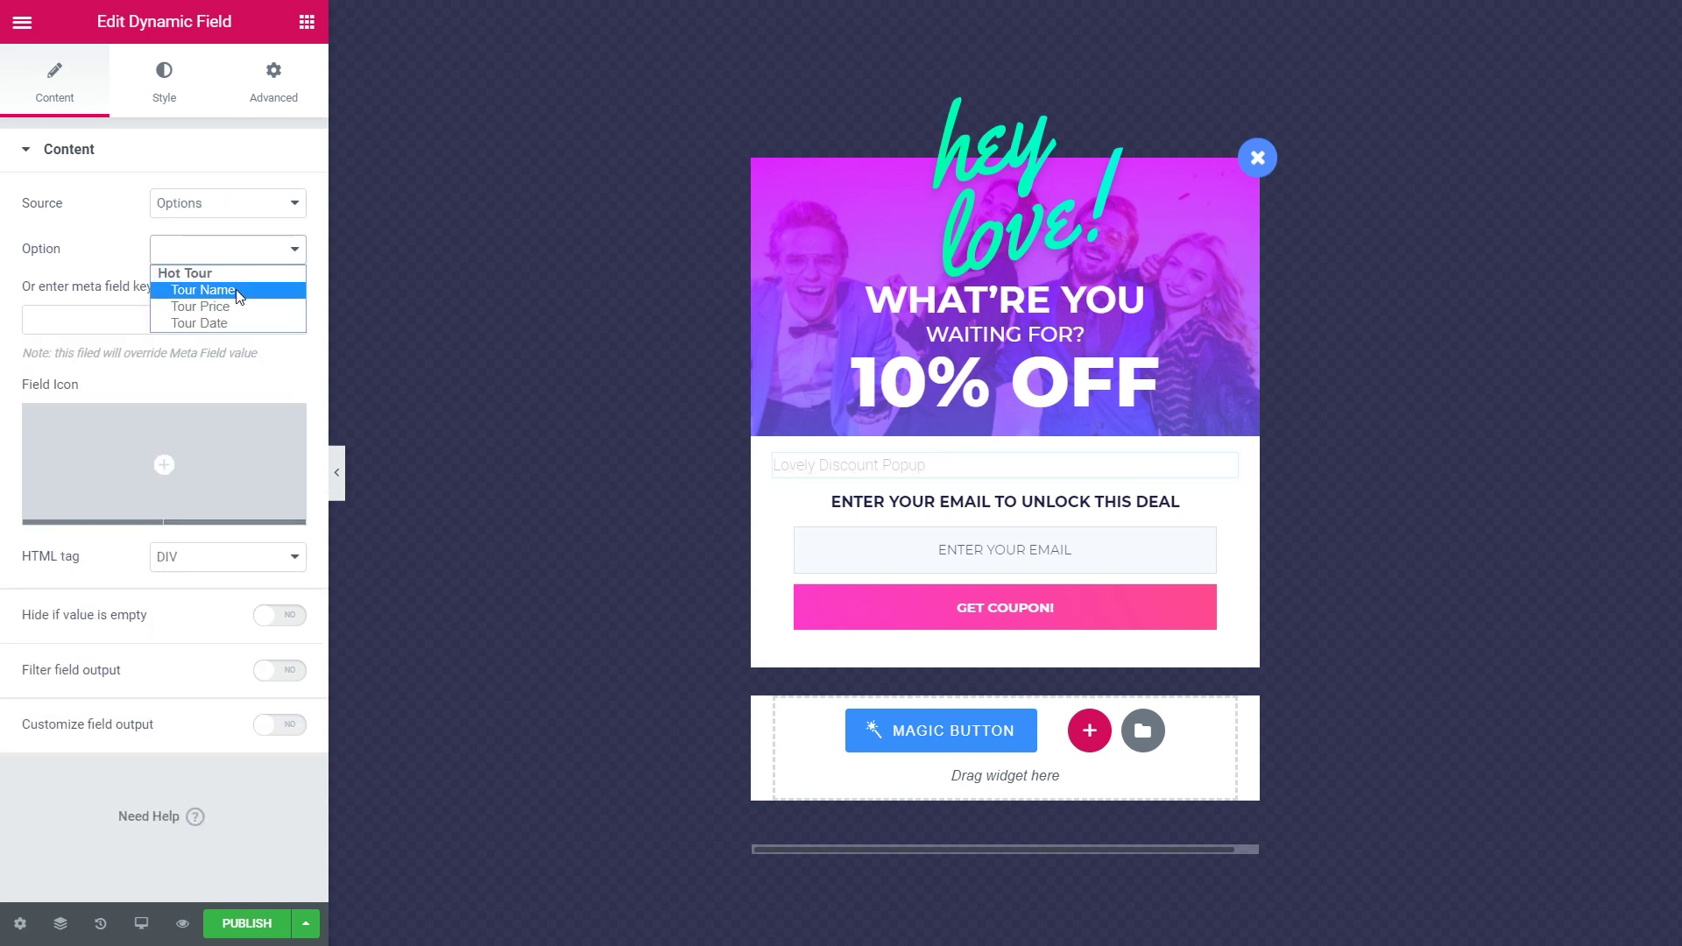
left_click(235, 290)
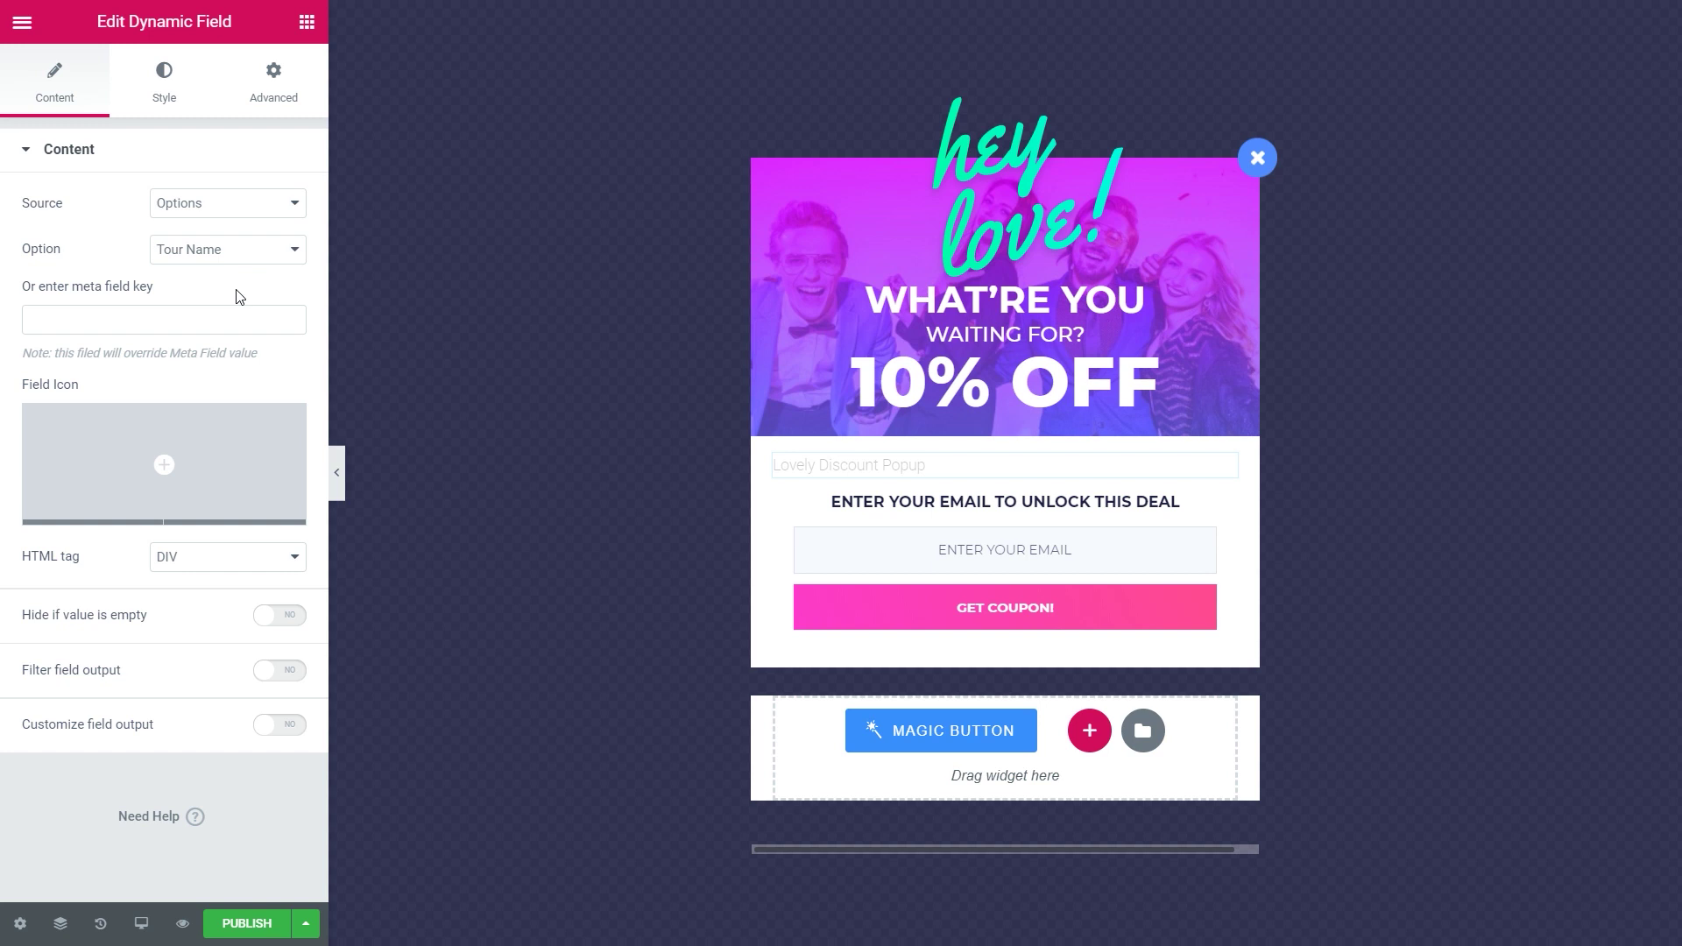
left_click(307, 21)
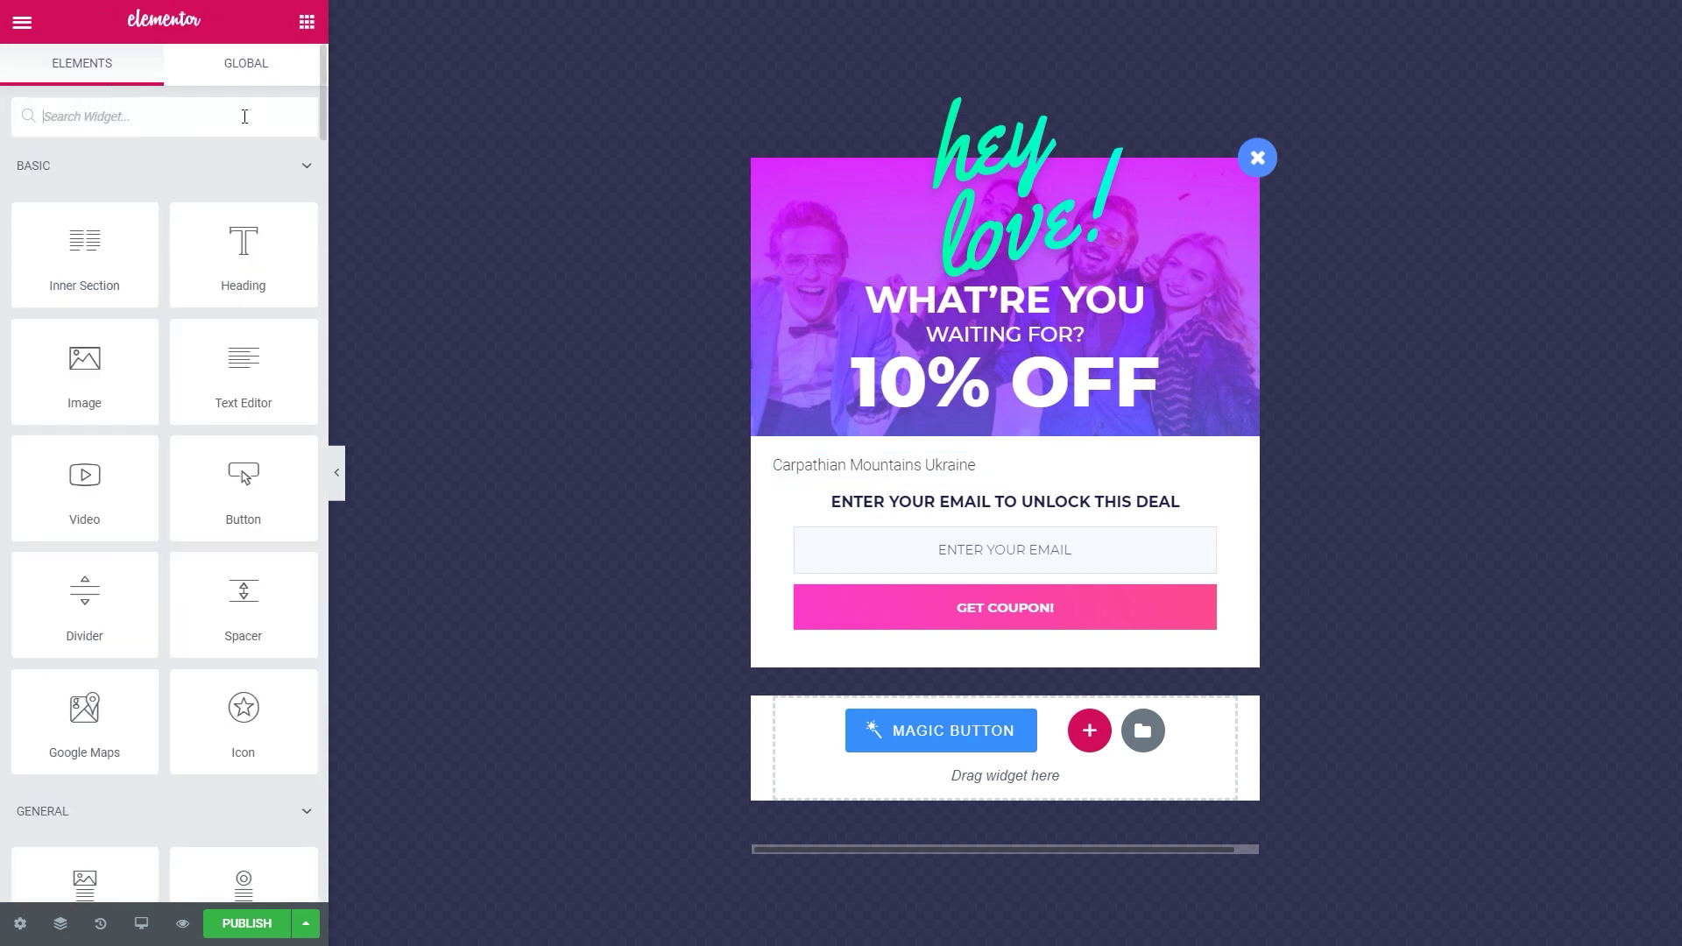
Step: Duplicate the tour-name field and switch the copy to show Tour Price
type("Dynam")
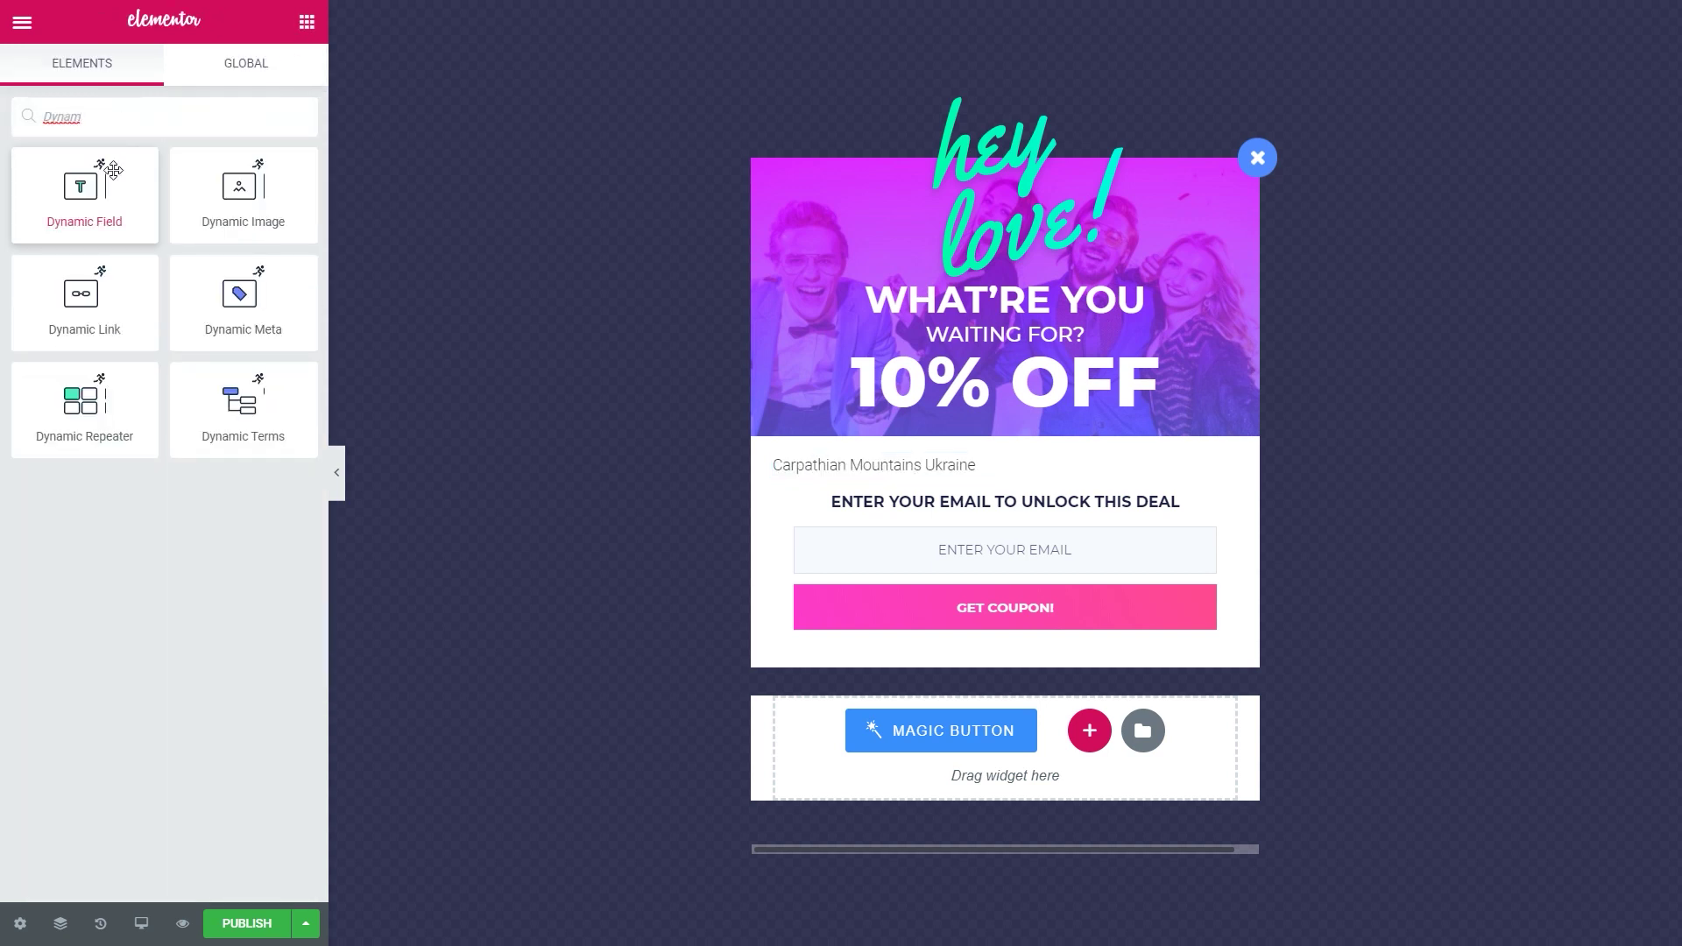
left_click_drag(88, 188, 802, 456)
right_click(1229, 474)
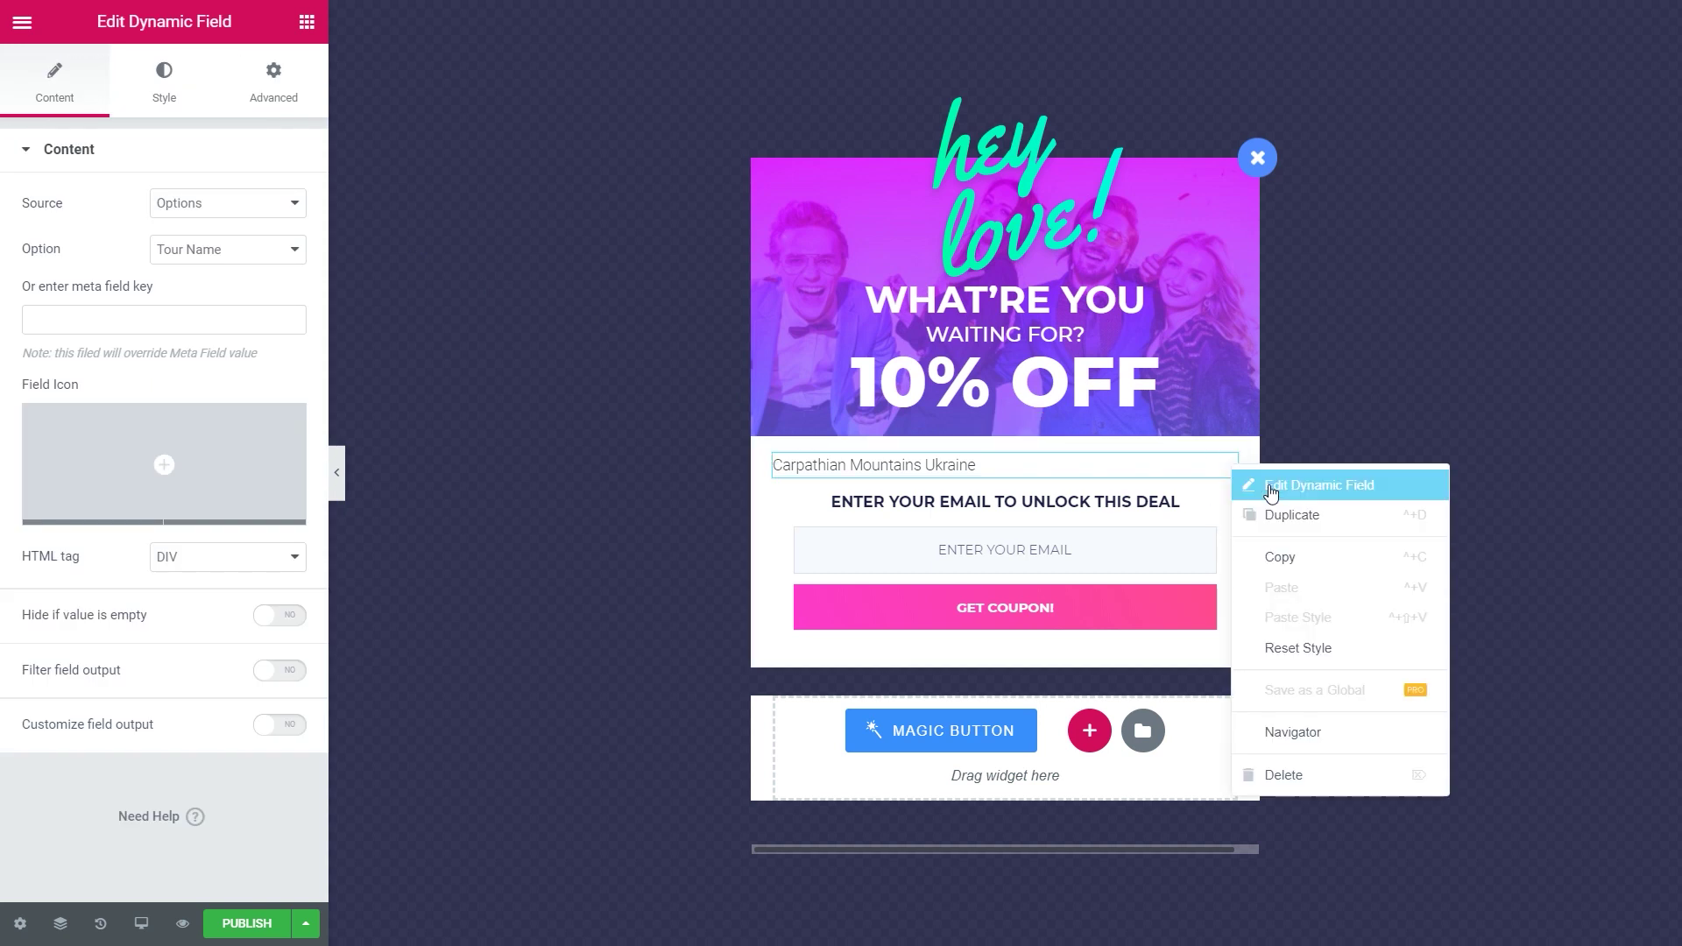
left_click(1283, 518)
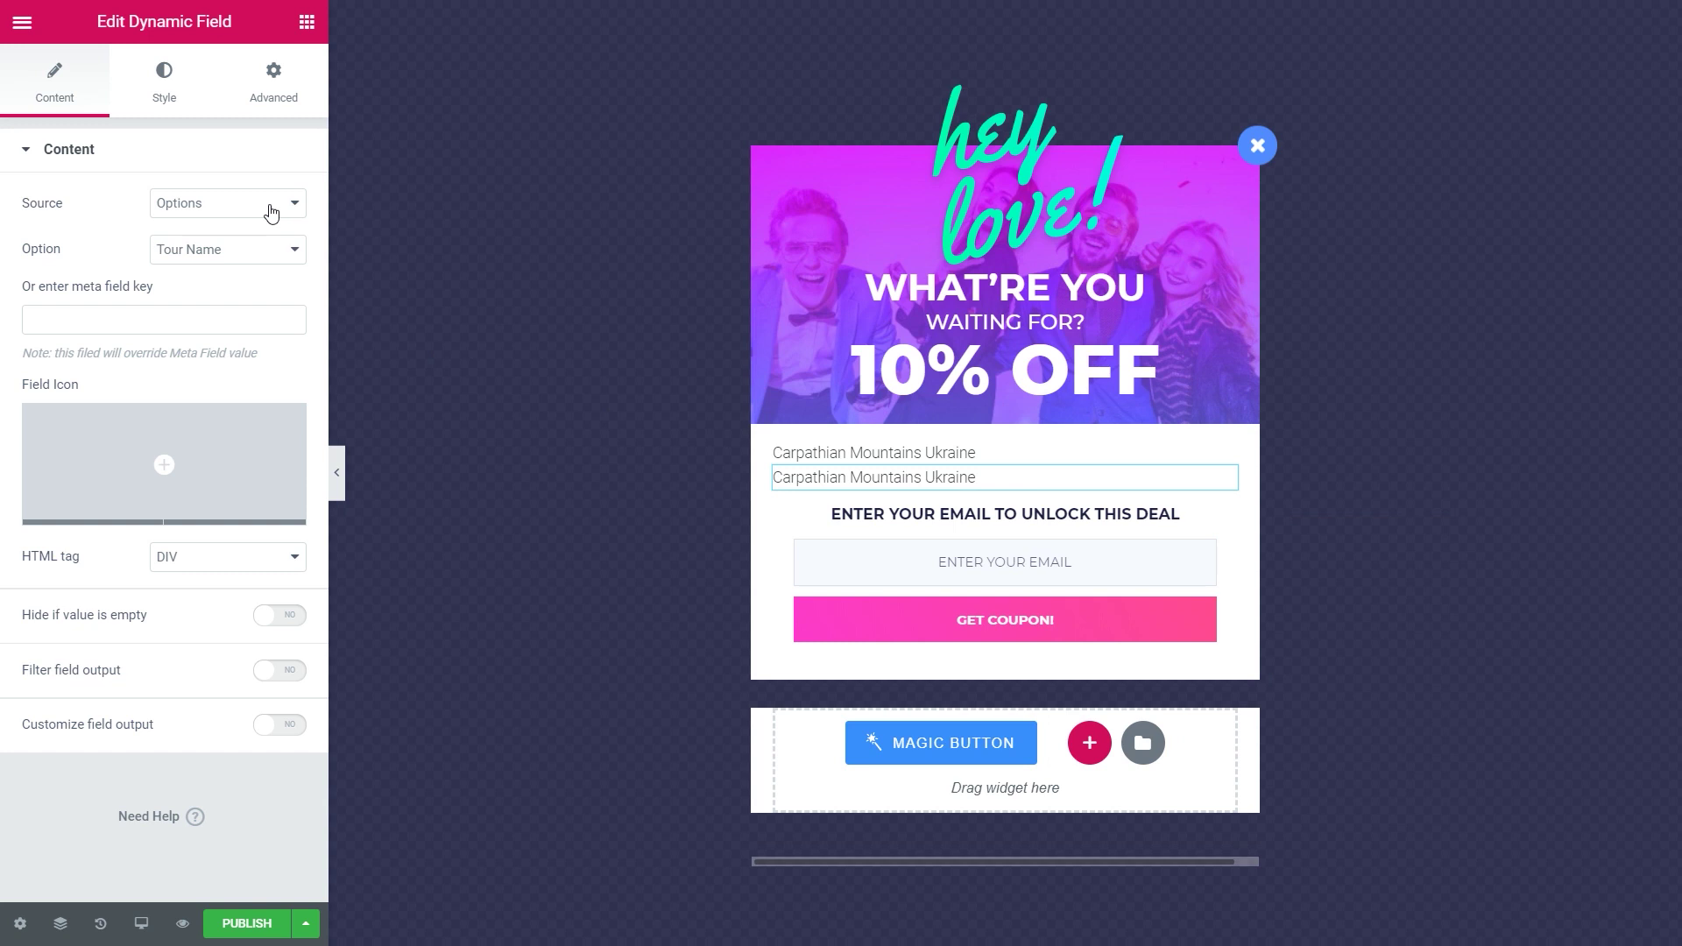
left_click(270, 256)
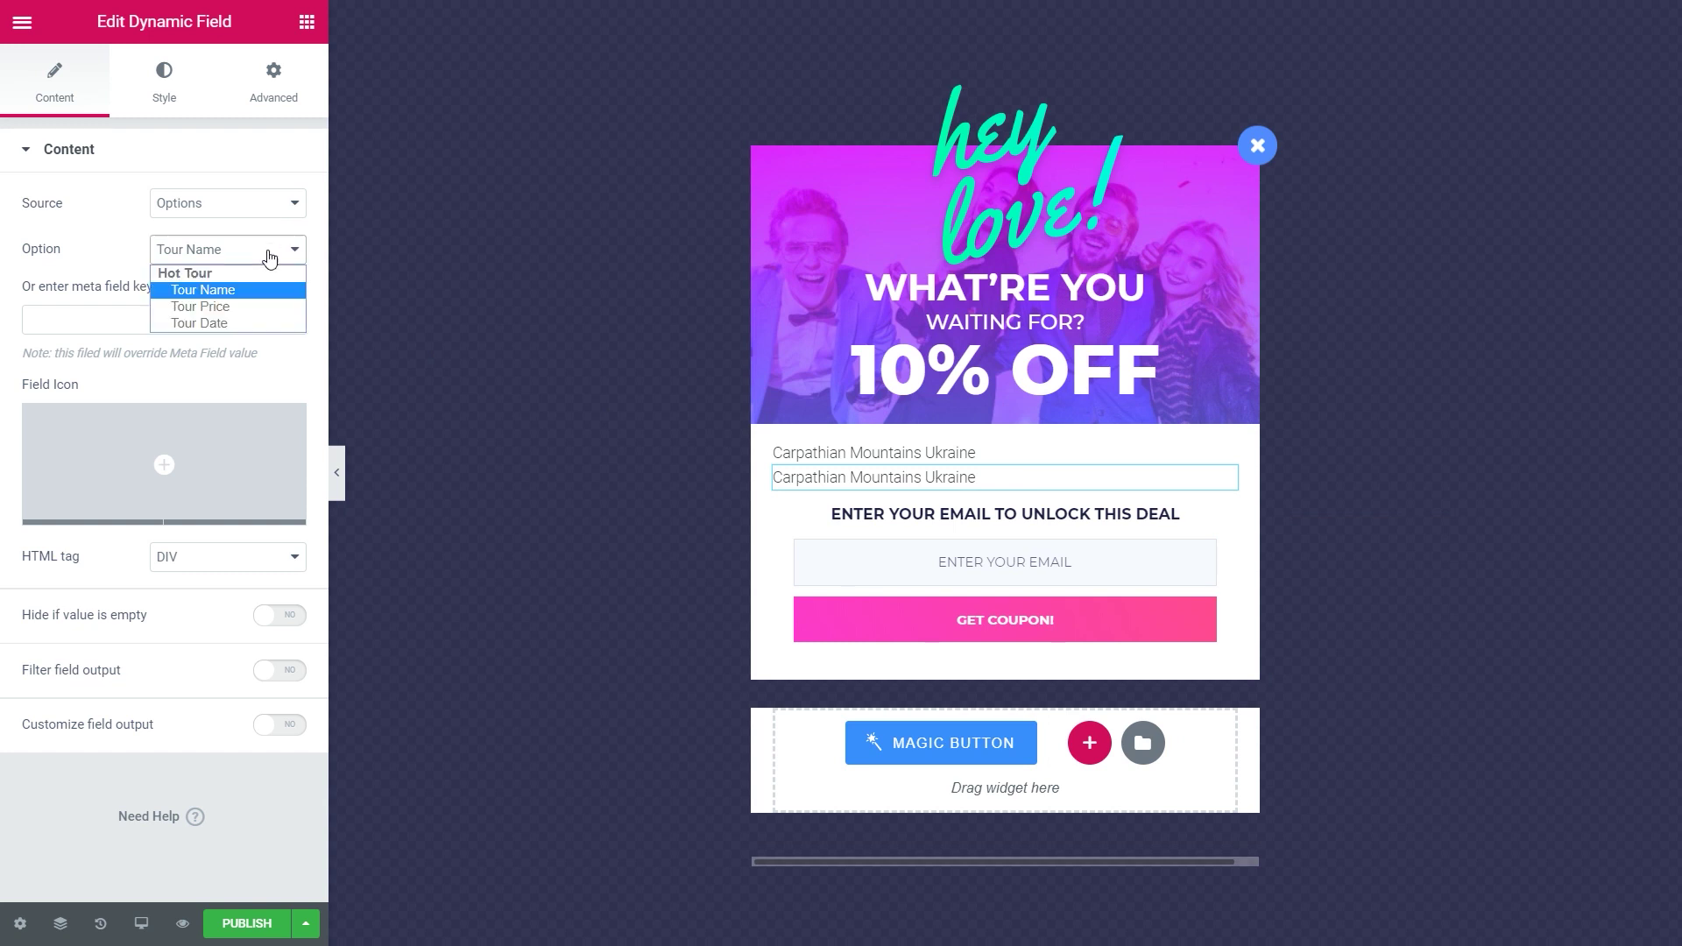
left_click(243, 304)
Step: Give the price field a Dollar sign icon and duplicate the tour-name field again
left_click(148, 462)
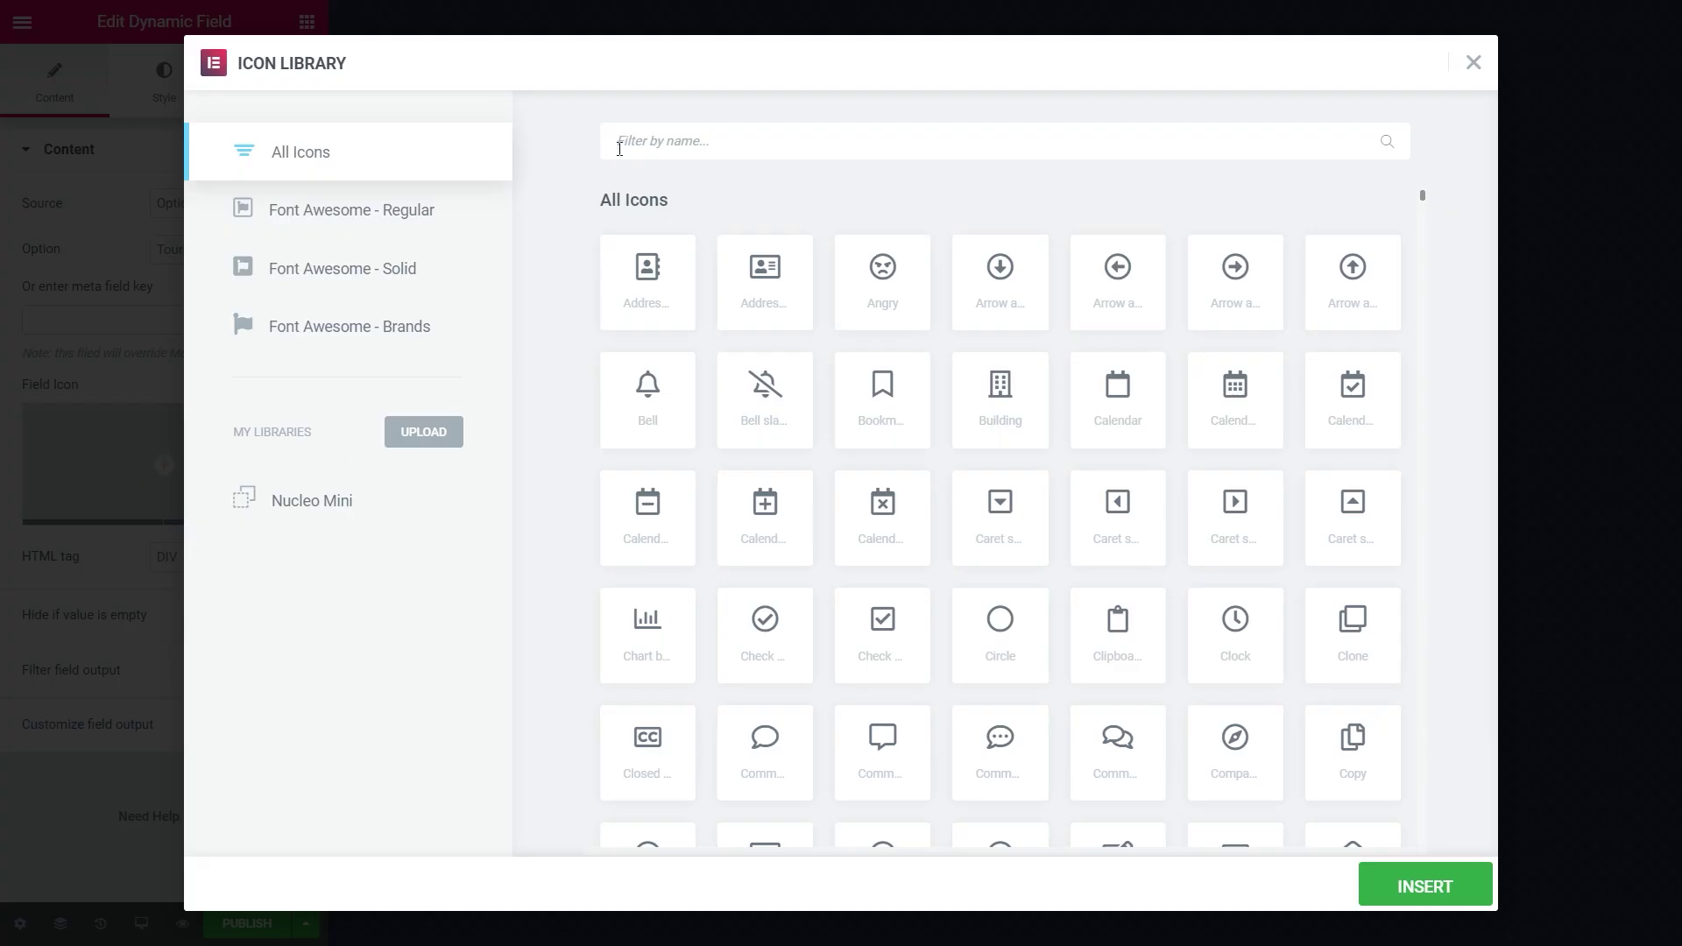
left_click(620, 149)
type("Dol")
left_click(863, 286)
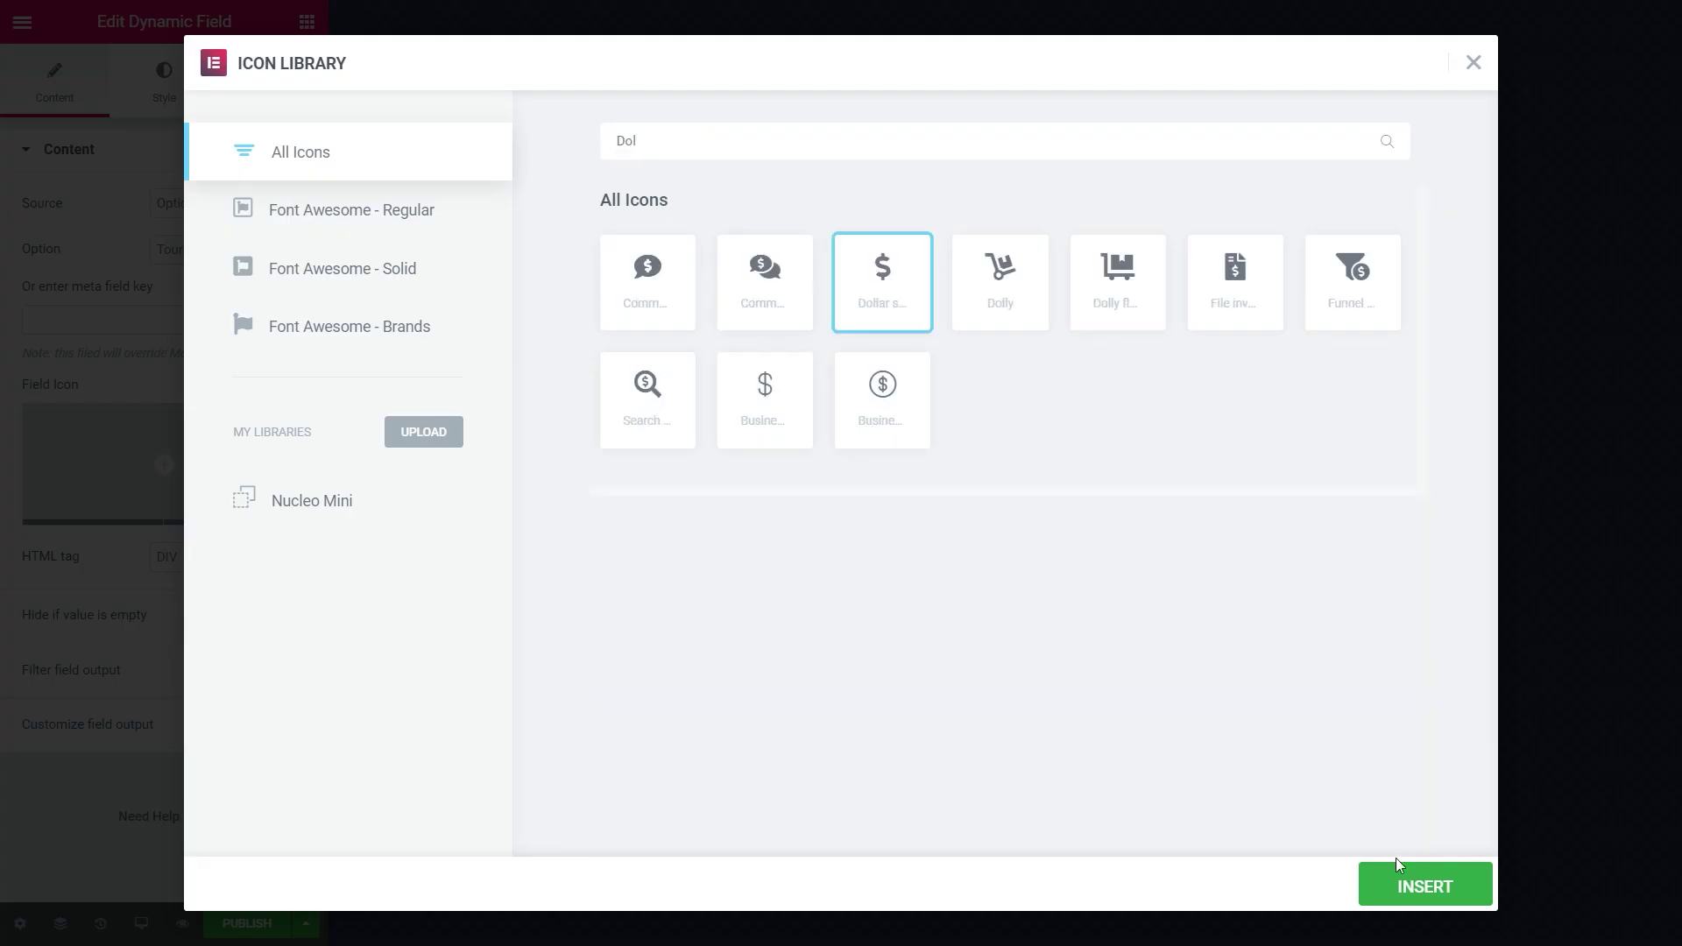
left_click(1400, 868)
right_click(1232, 462)
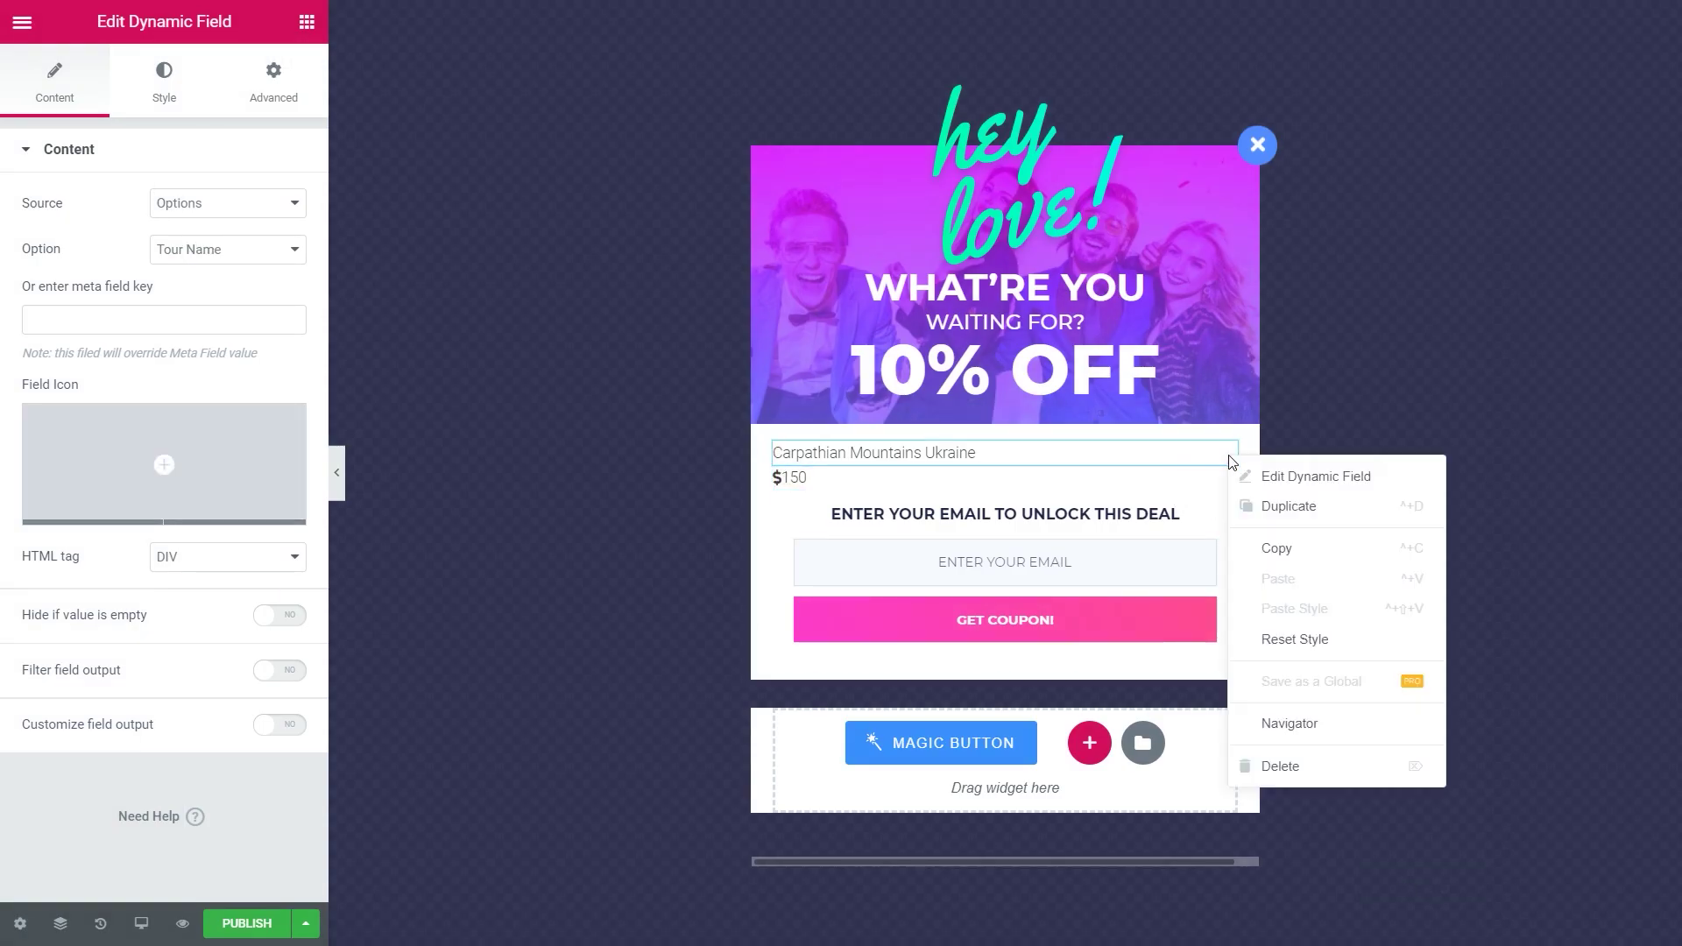
left_click(1288, 506)
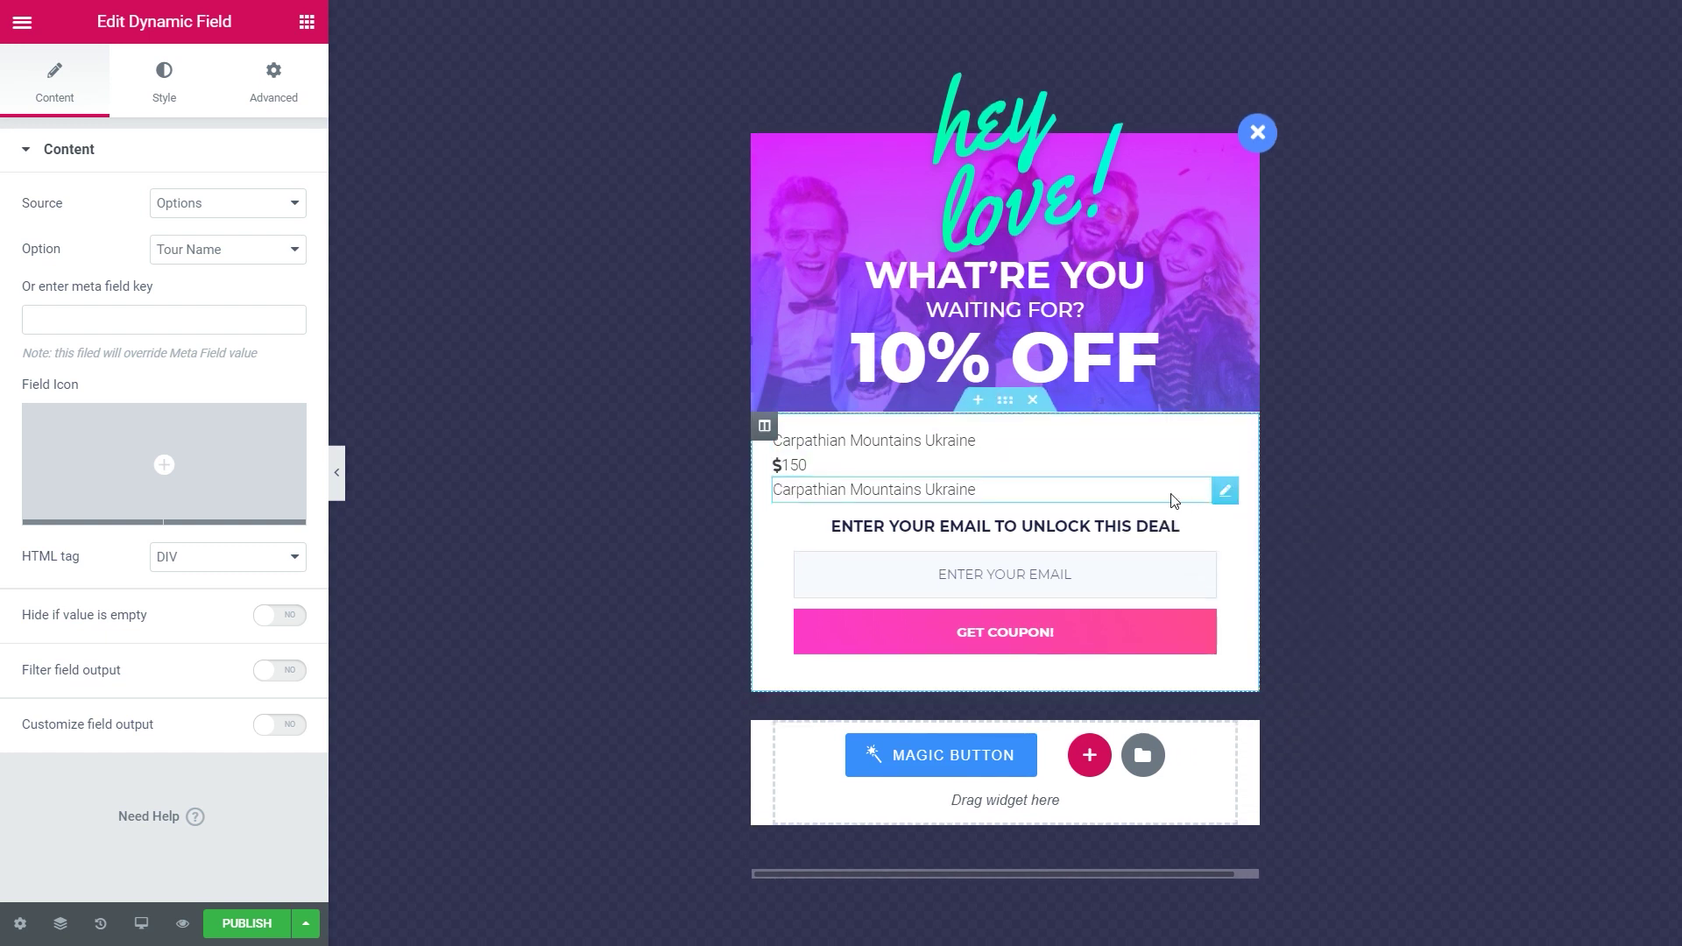
Step: Set the copied field to Tour Date with the Format date callback 'F j, Y', then publish
left_click(169, 254)
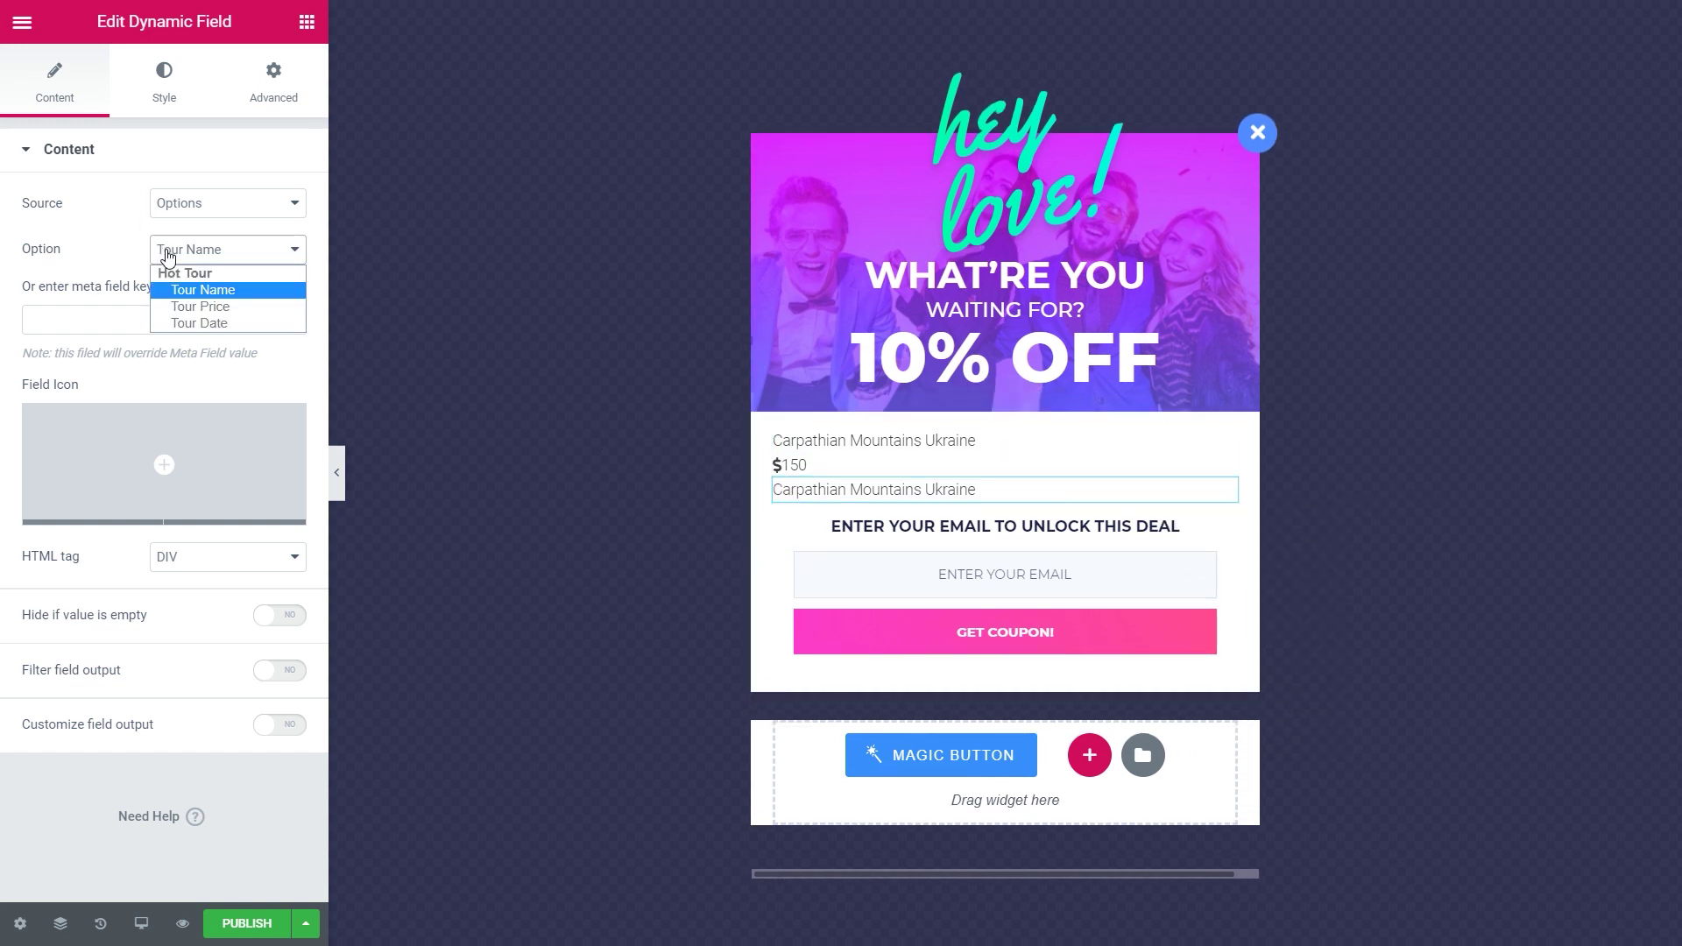
left_click(192, 319)
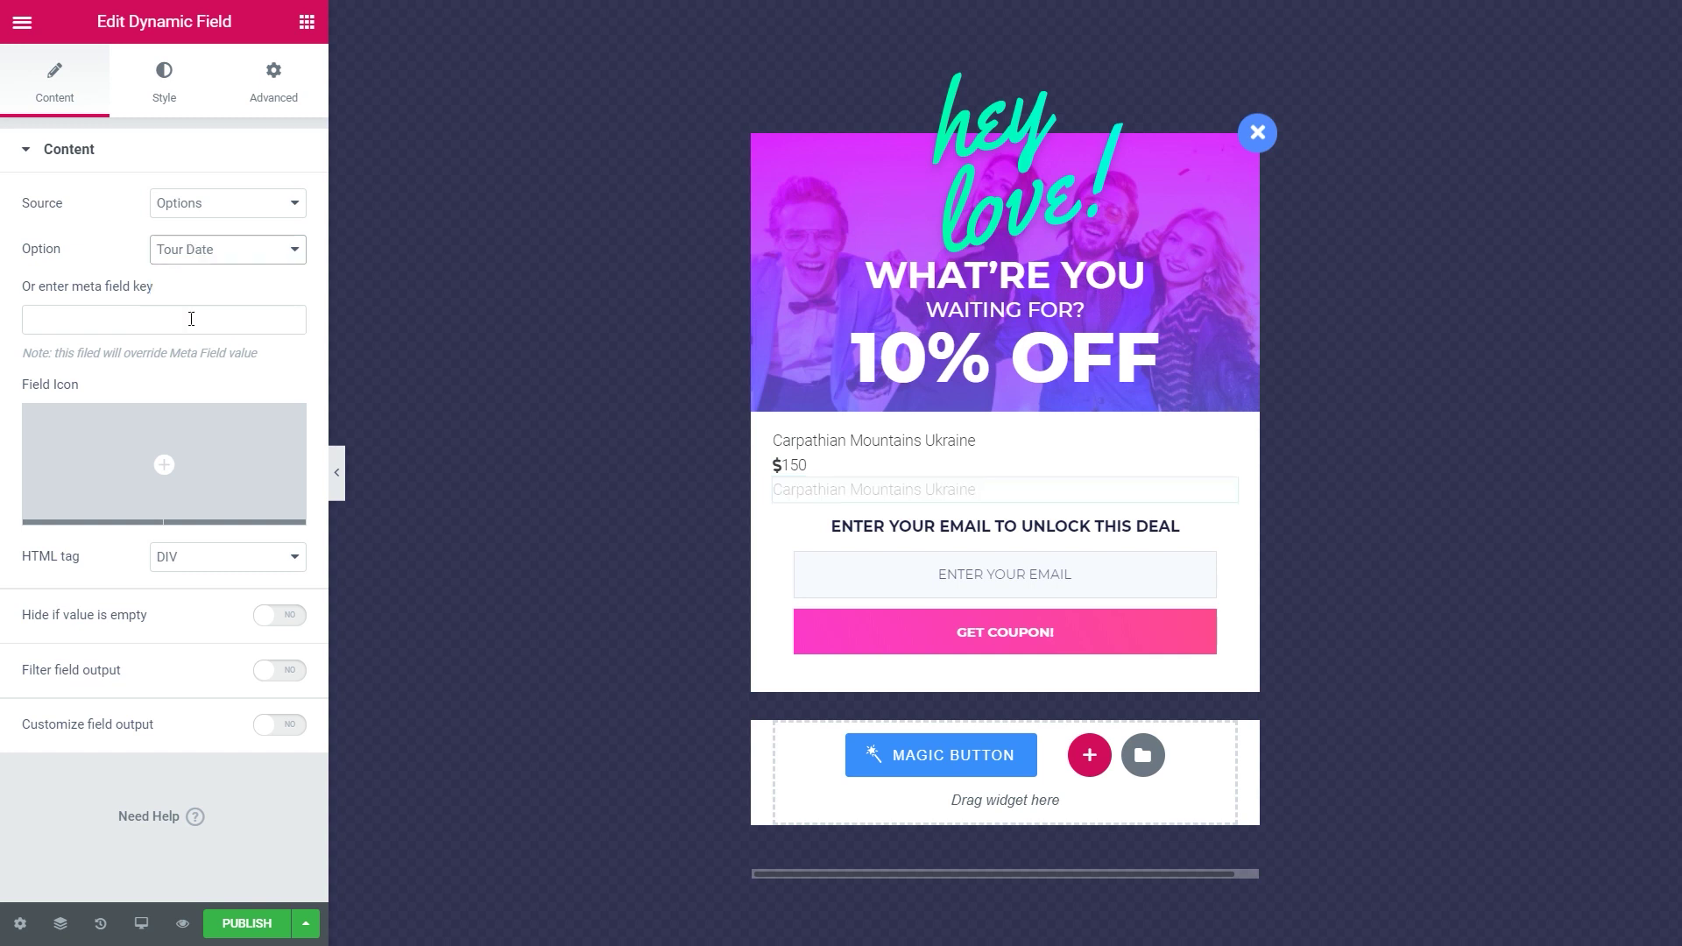
left_click(290, 672)
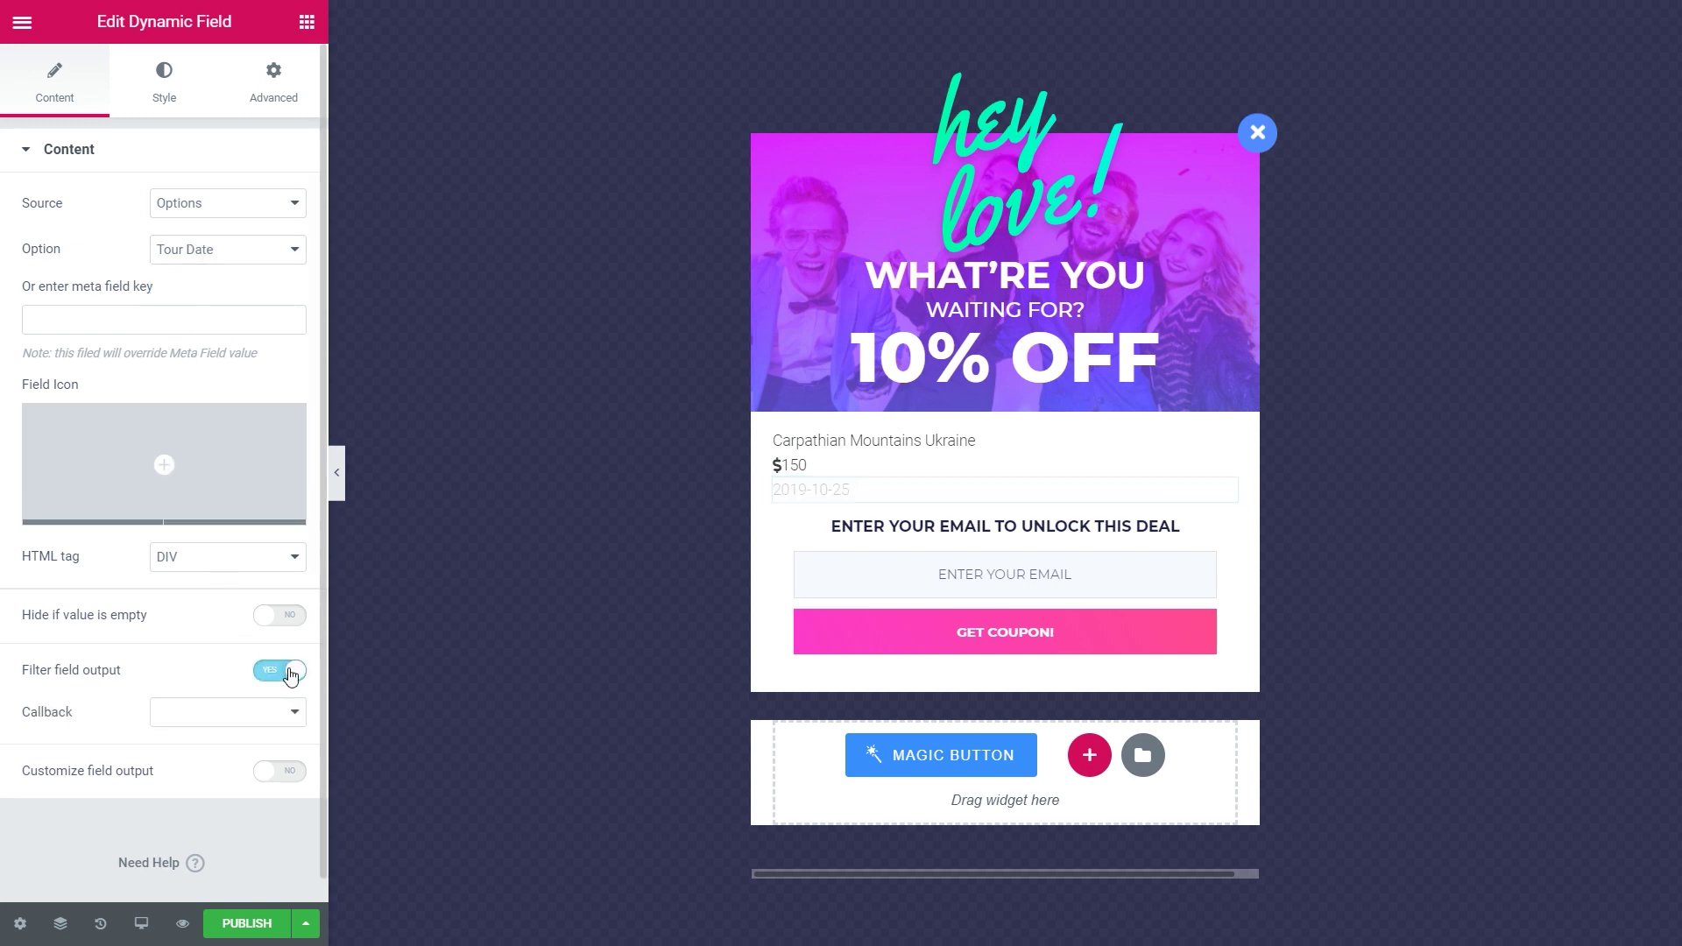
left_click(293, 711)
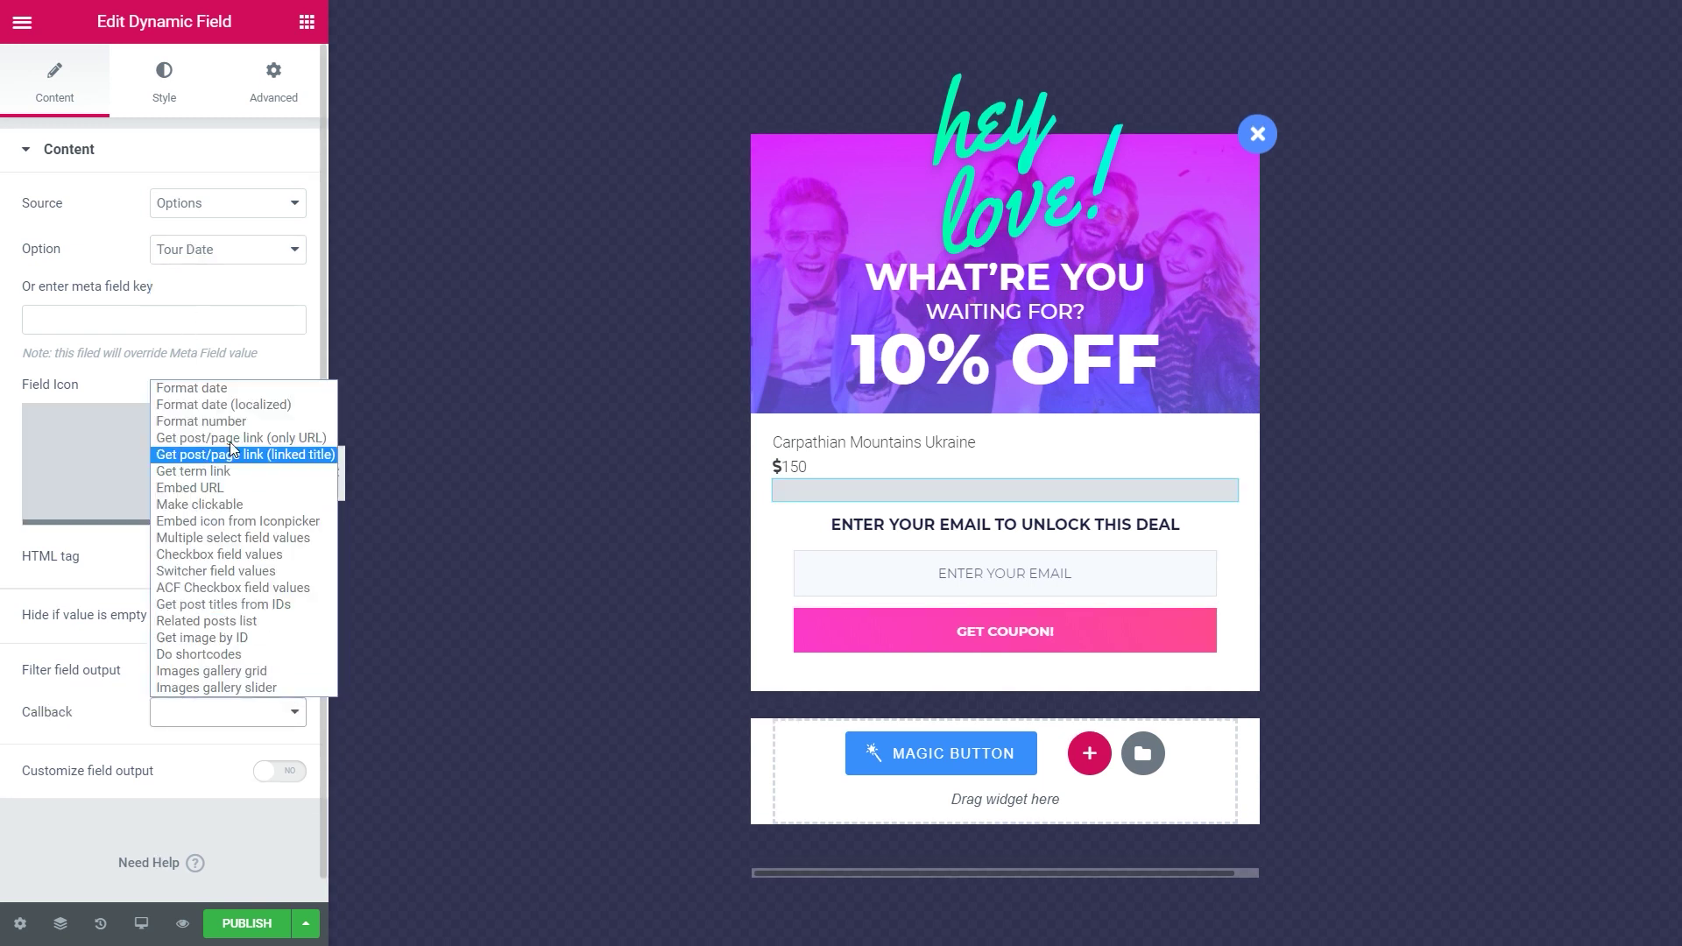
left_click(221, 387)
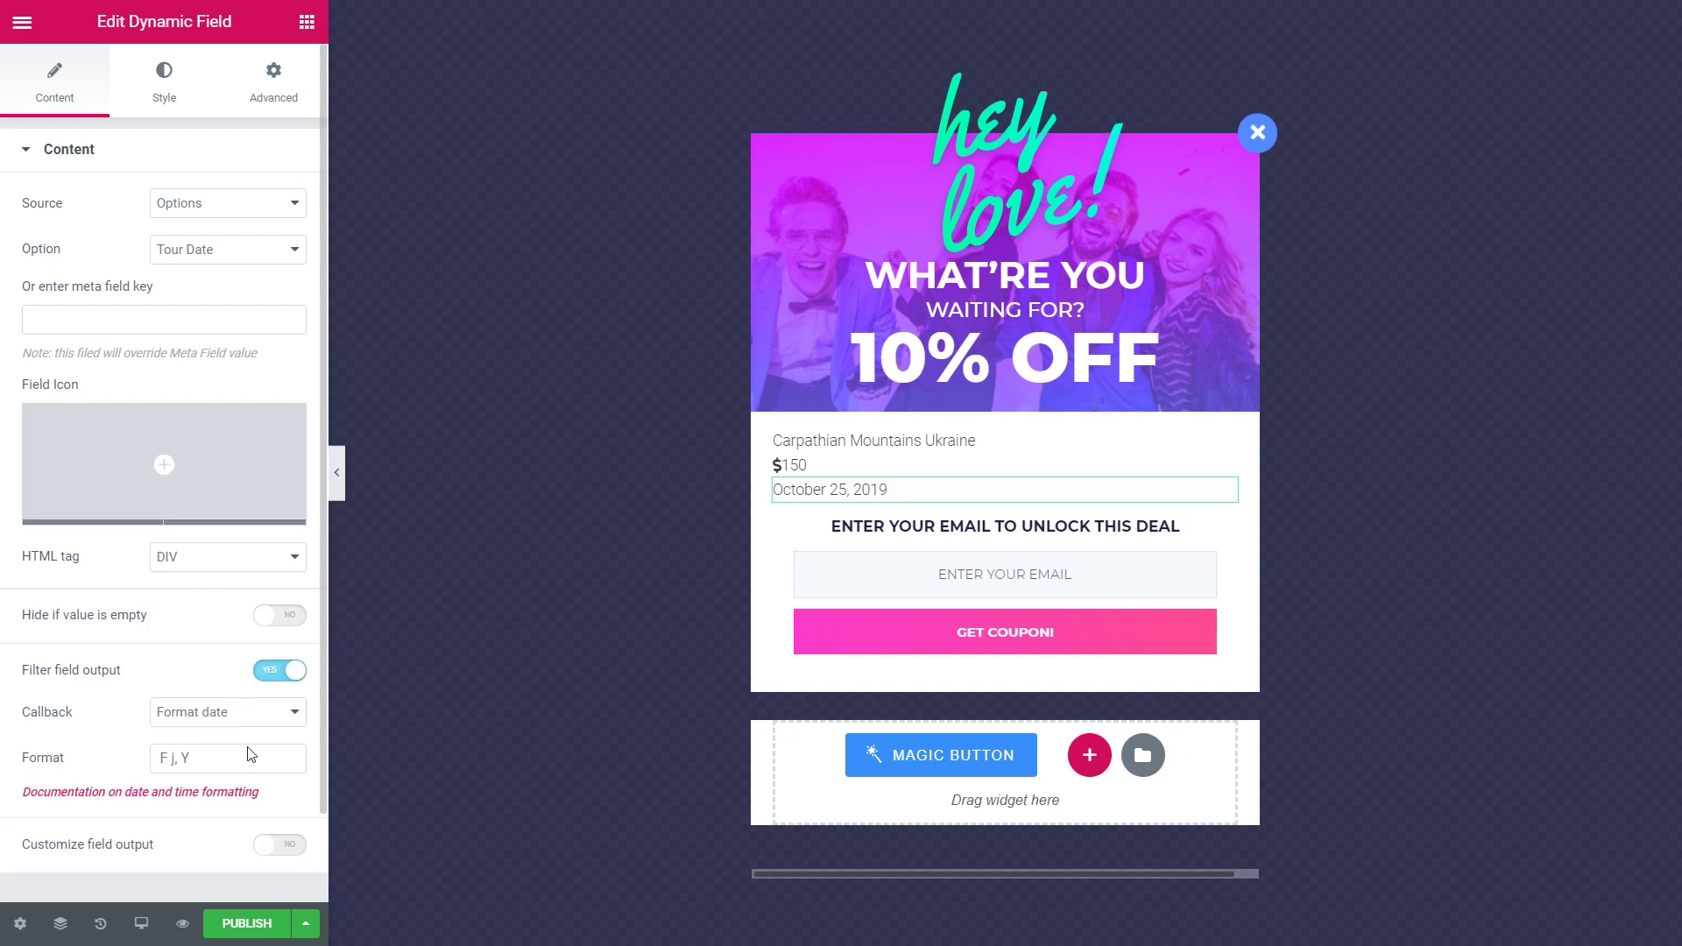
left_click(254, 925)
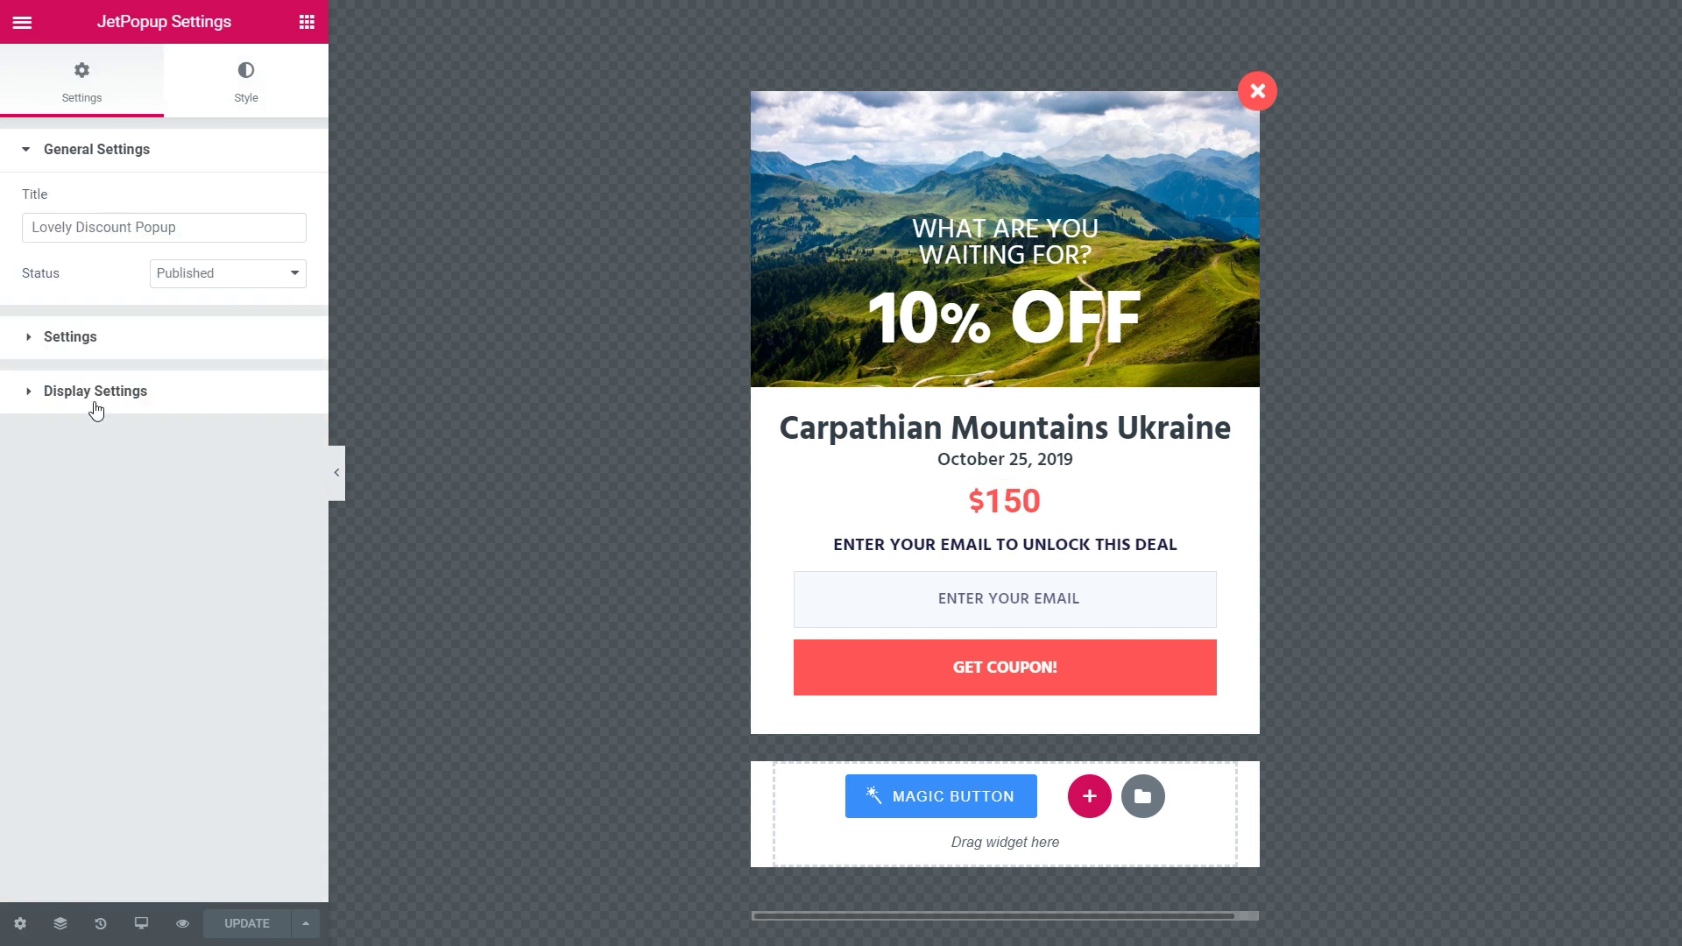
Step: Set the popup to open with Fade at 8% page scroll, loading content via Ajax
left_click(98, 340)
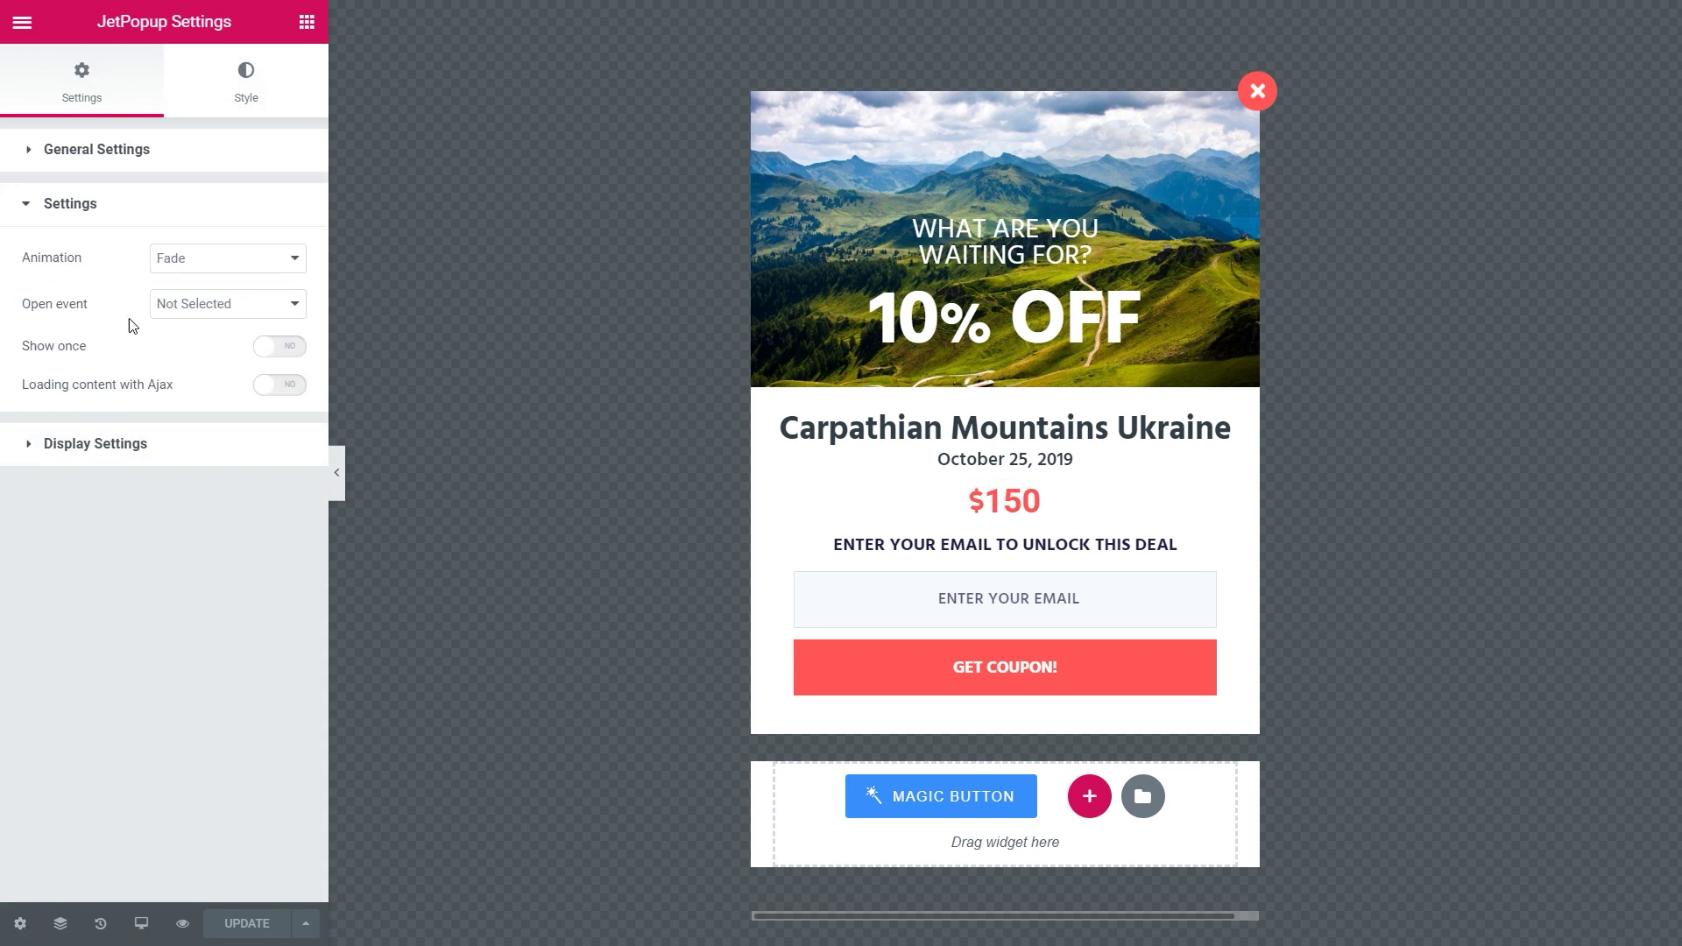
left_click(246, 268)
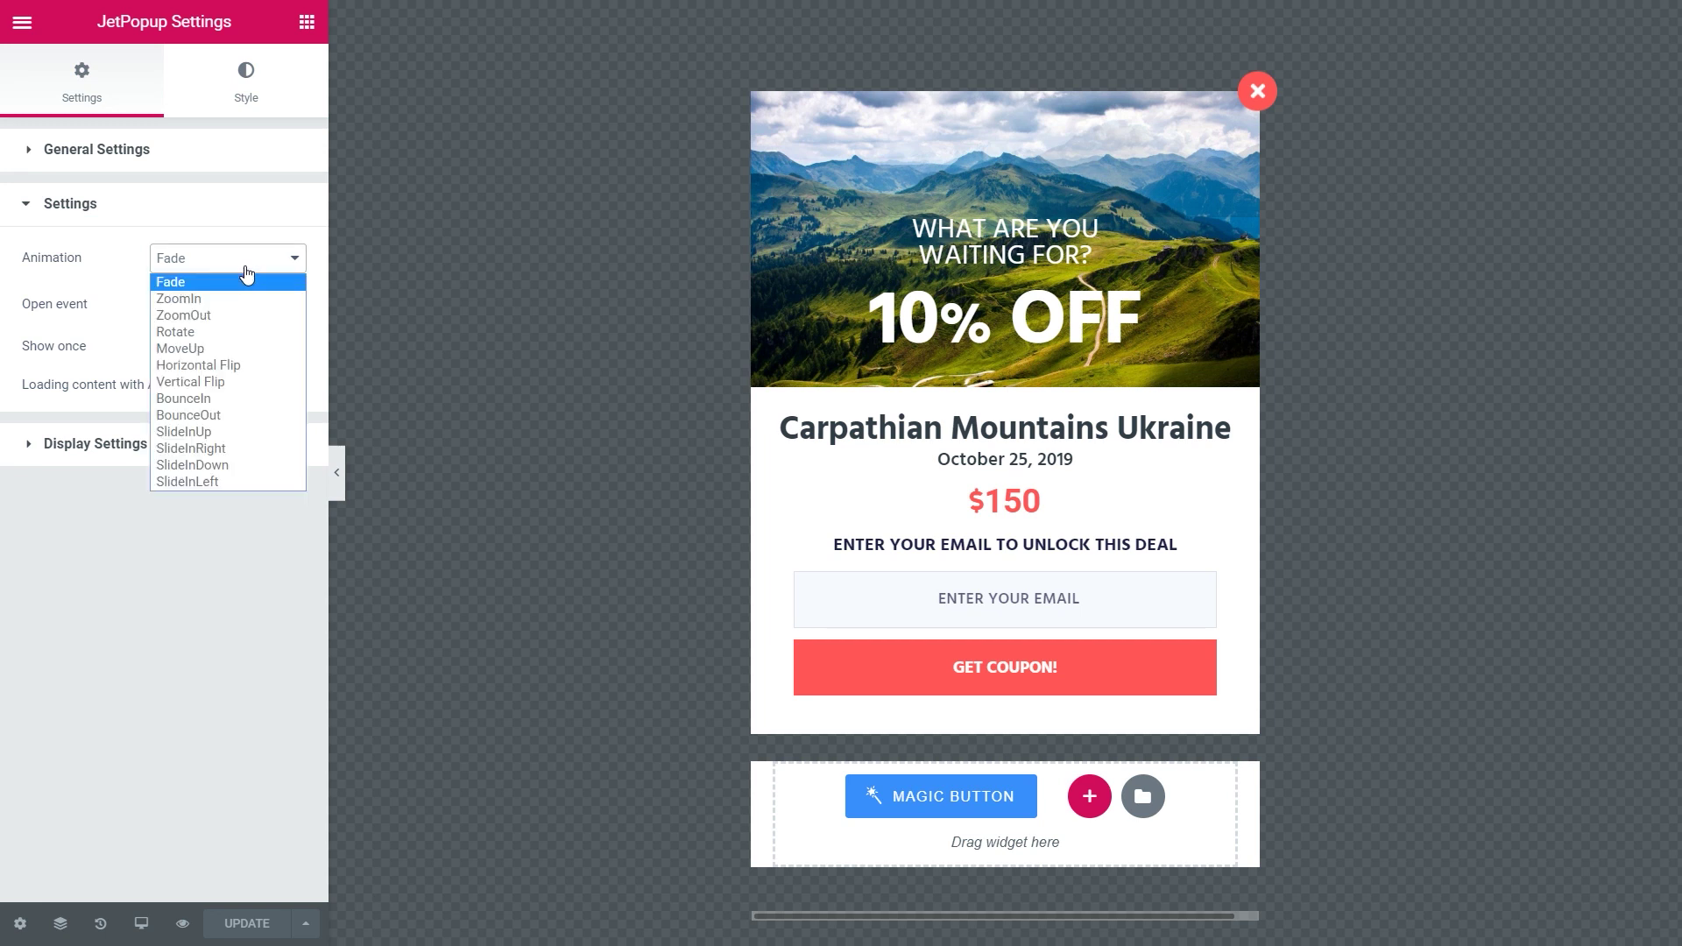
left_click(239, 280)
left_click(250, 305)
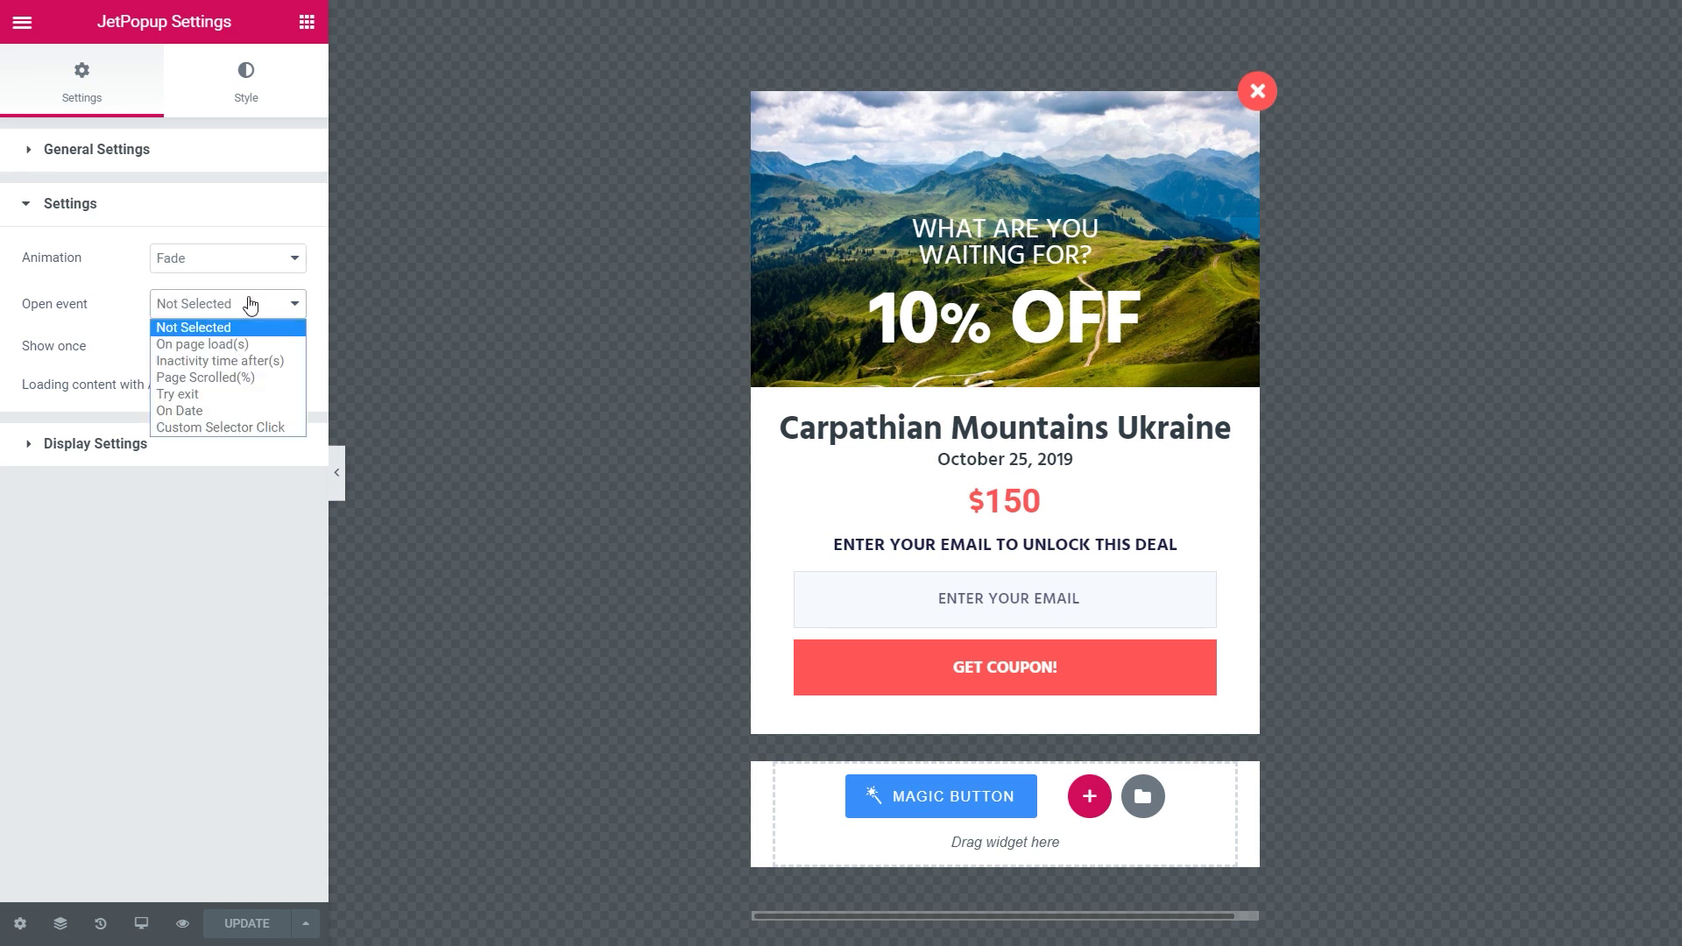
left_click(244, 378)
left_click(254, 358)
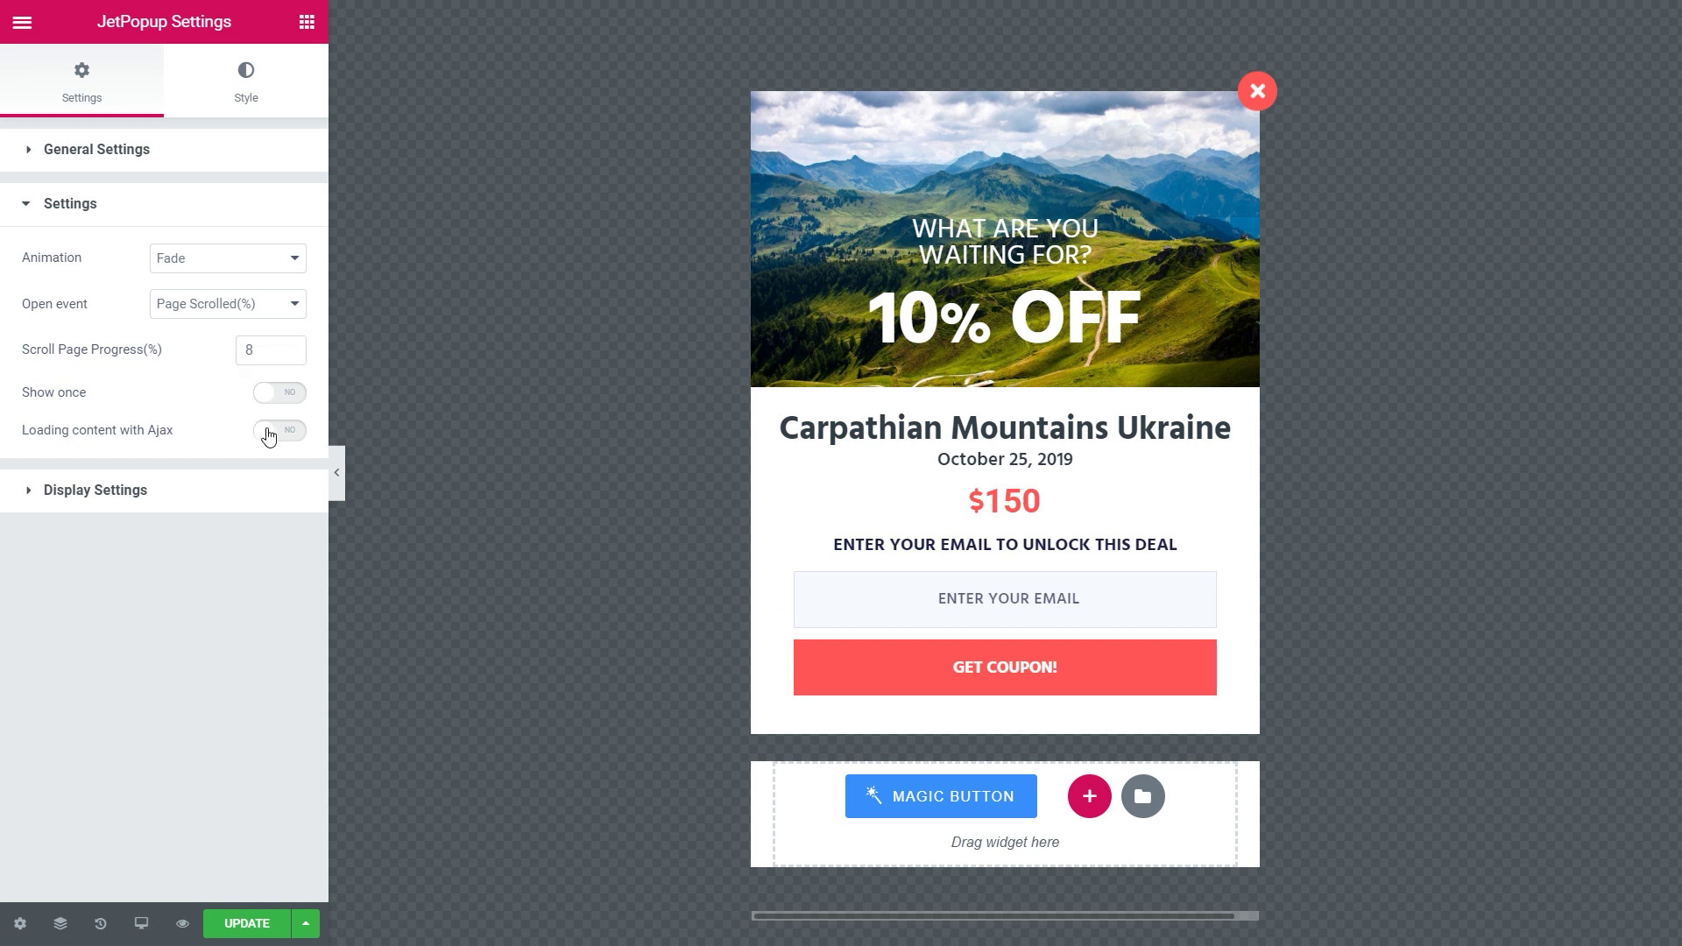
left_click(298, 433)
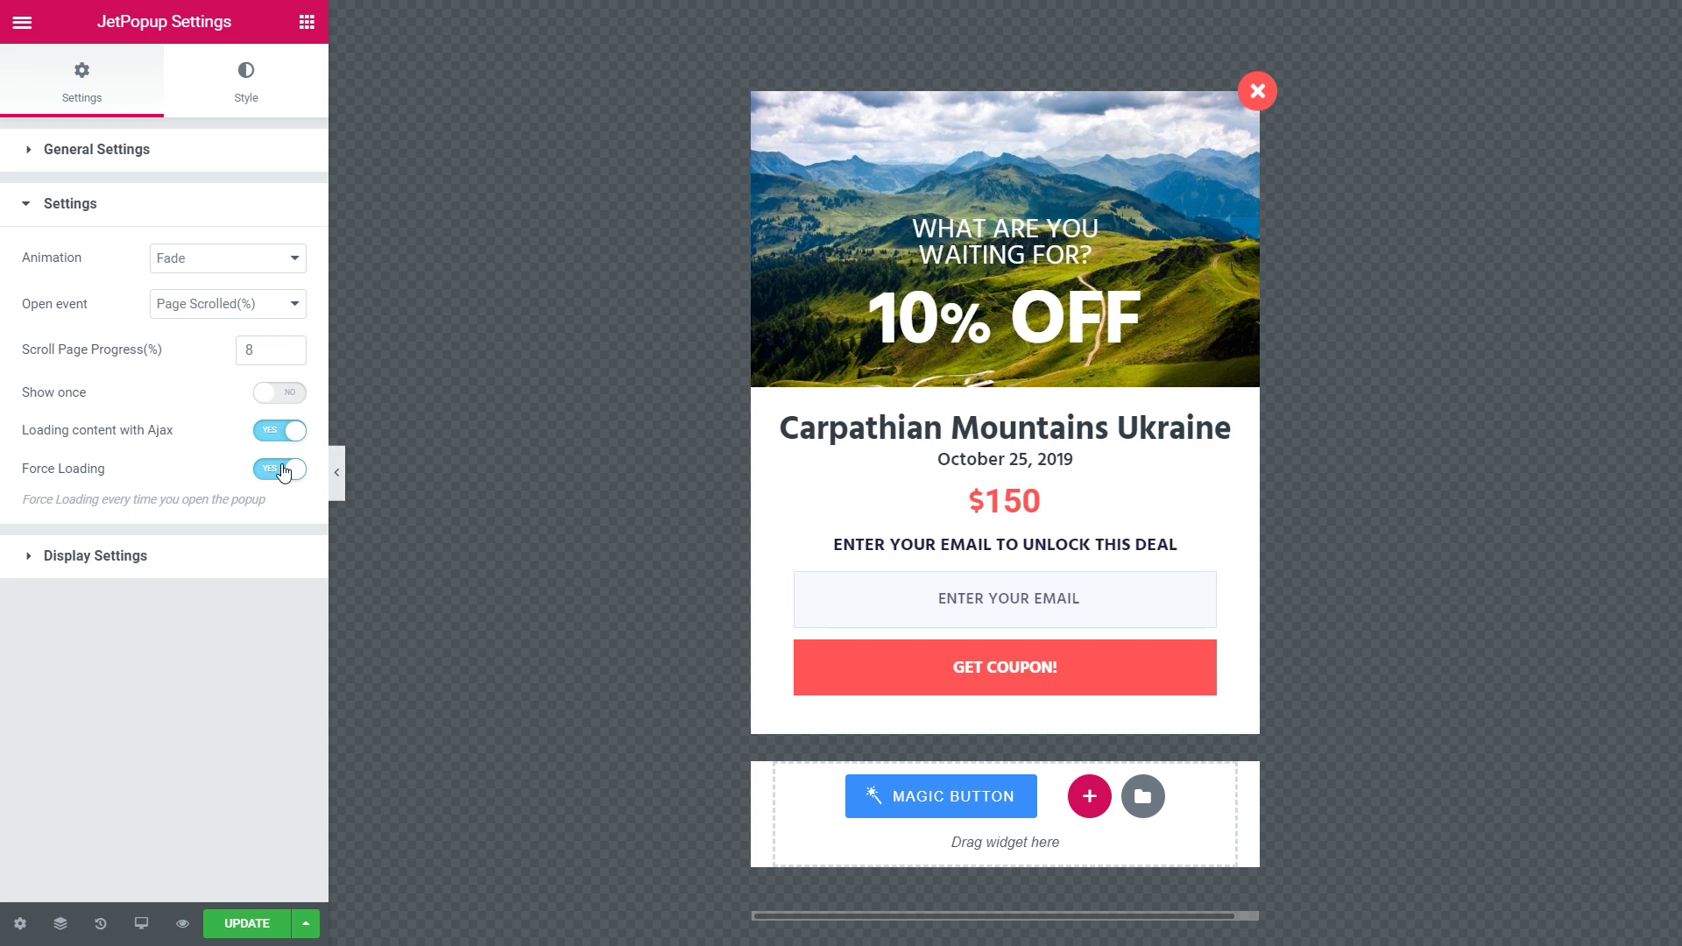
Step: Add an Include > Entire Site display condition for the popup and save it
left_click(235, 558)
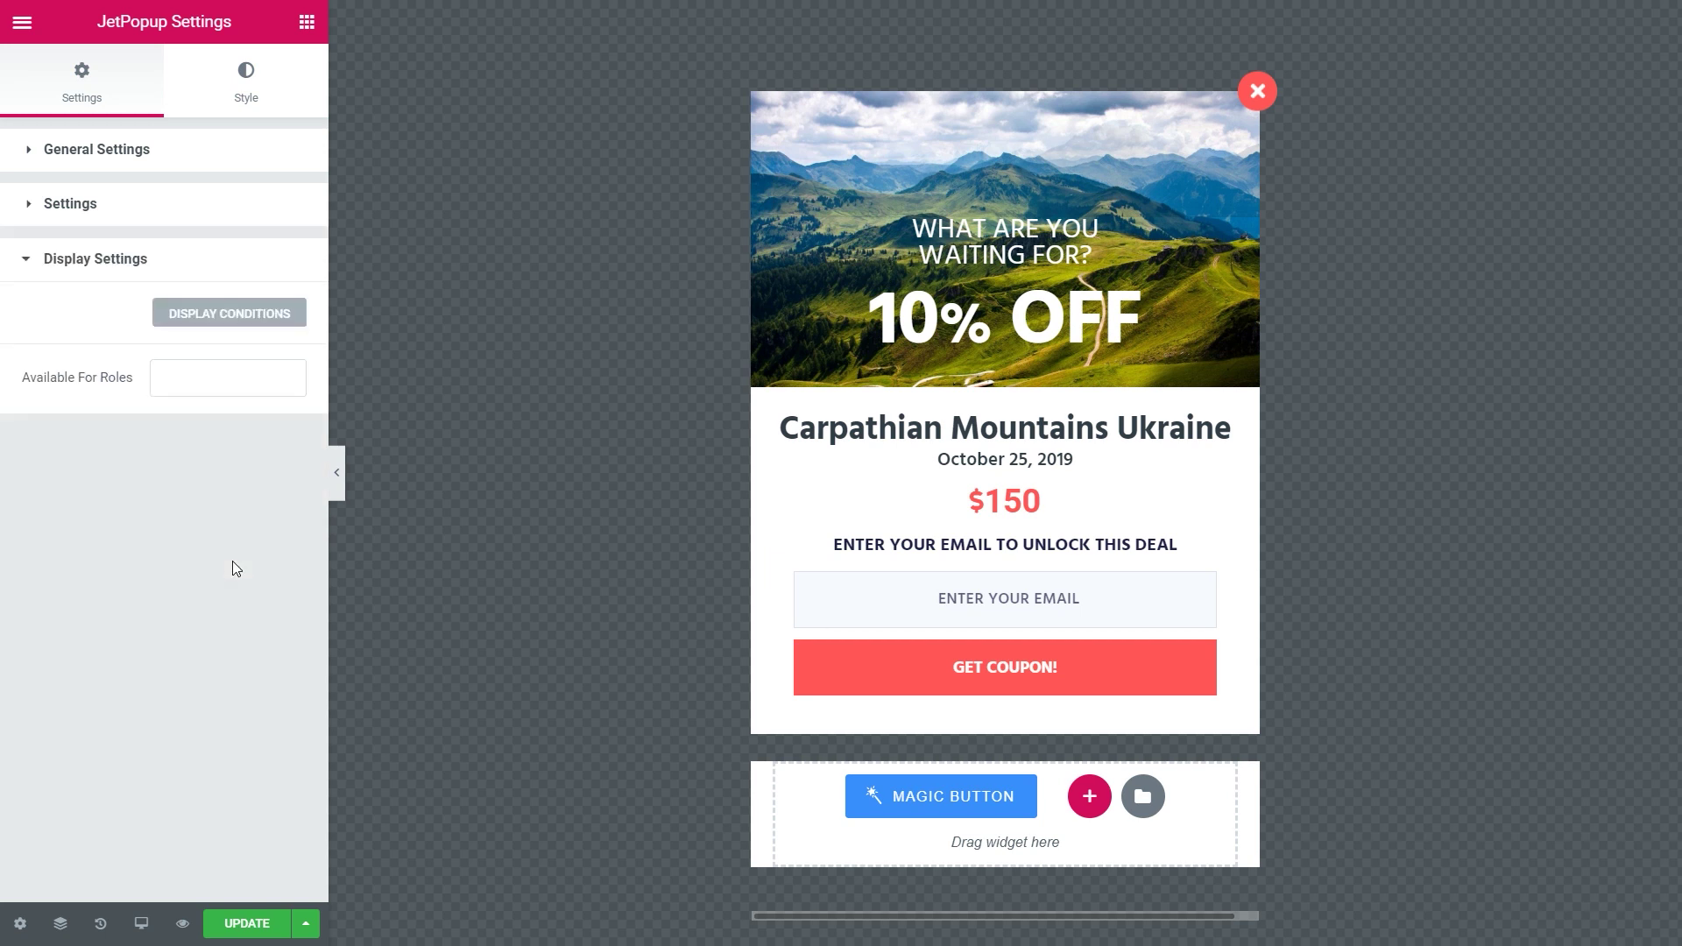
left_click(259, 323)
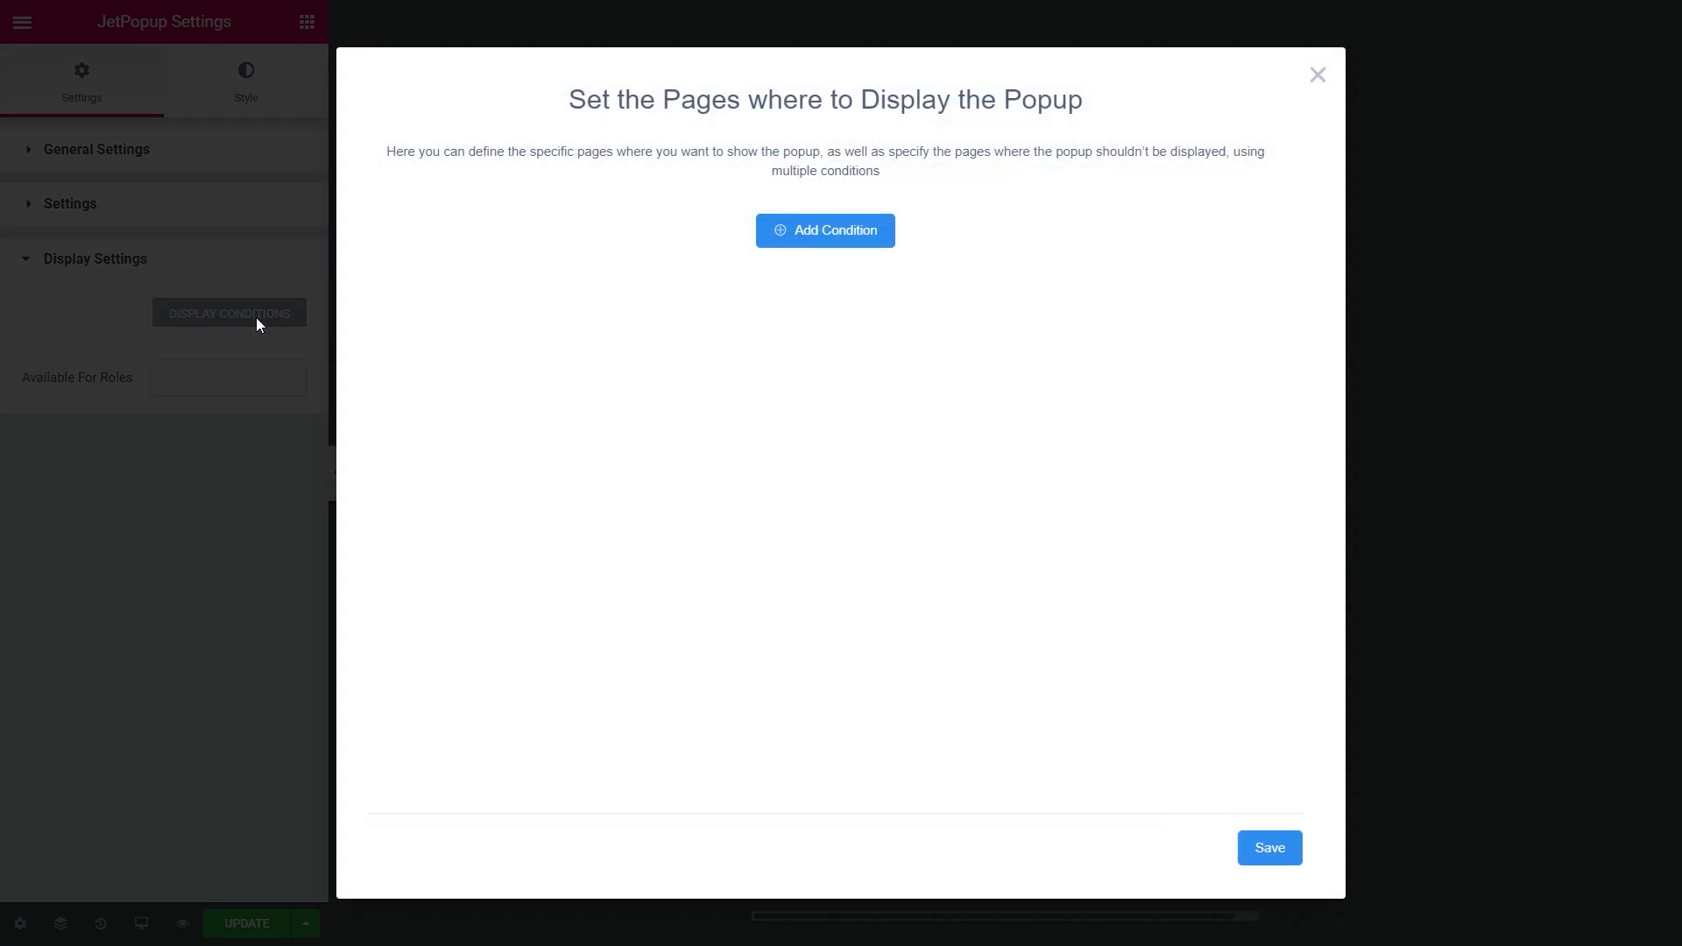
left_click(781, 245)
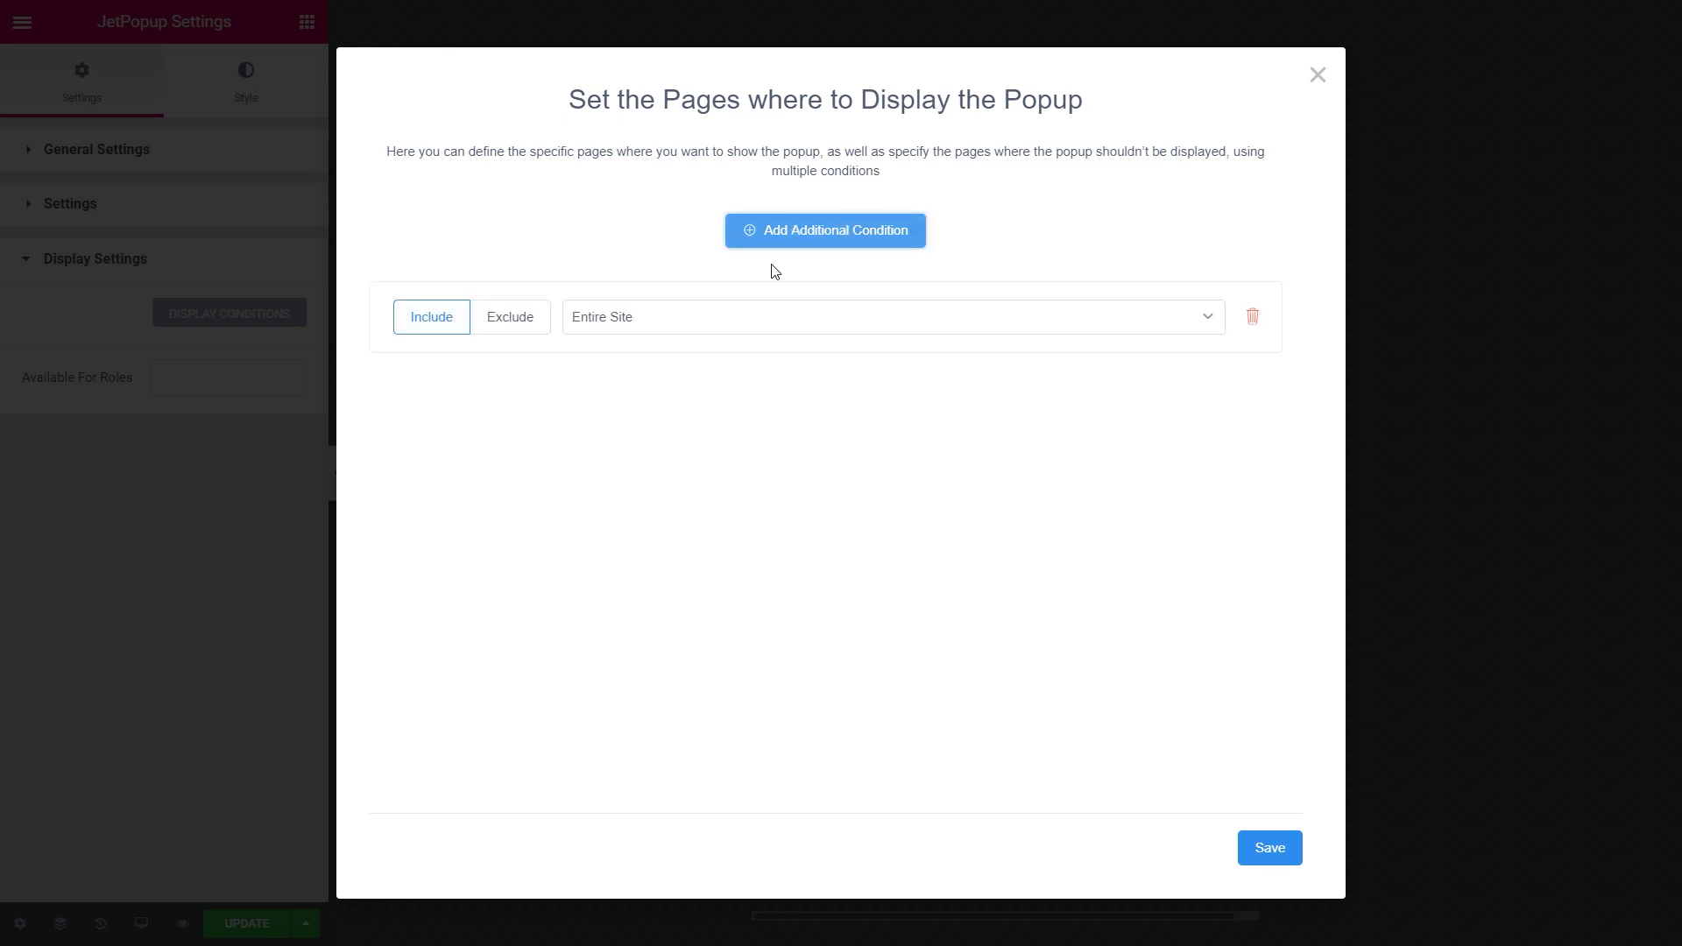
left_click(760, 323)
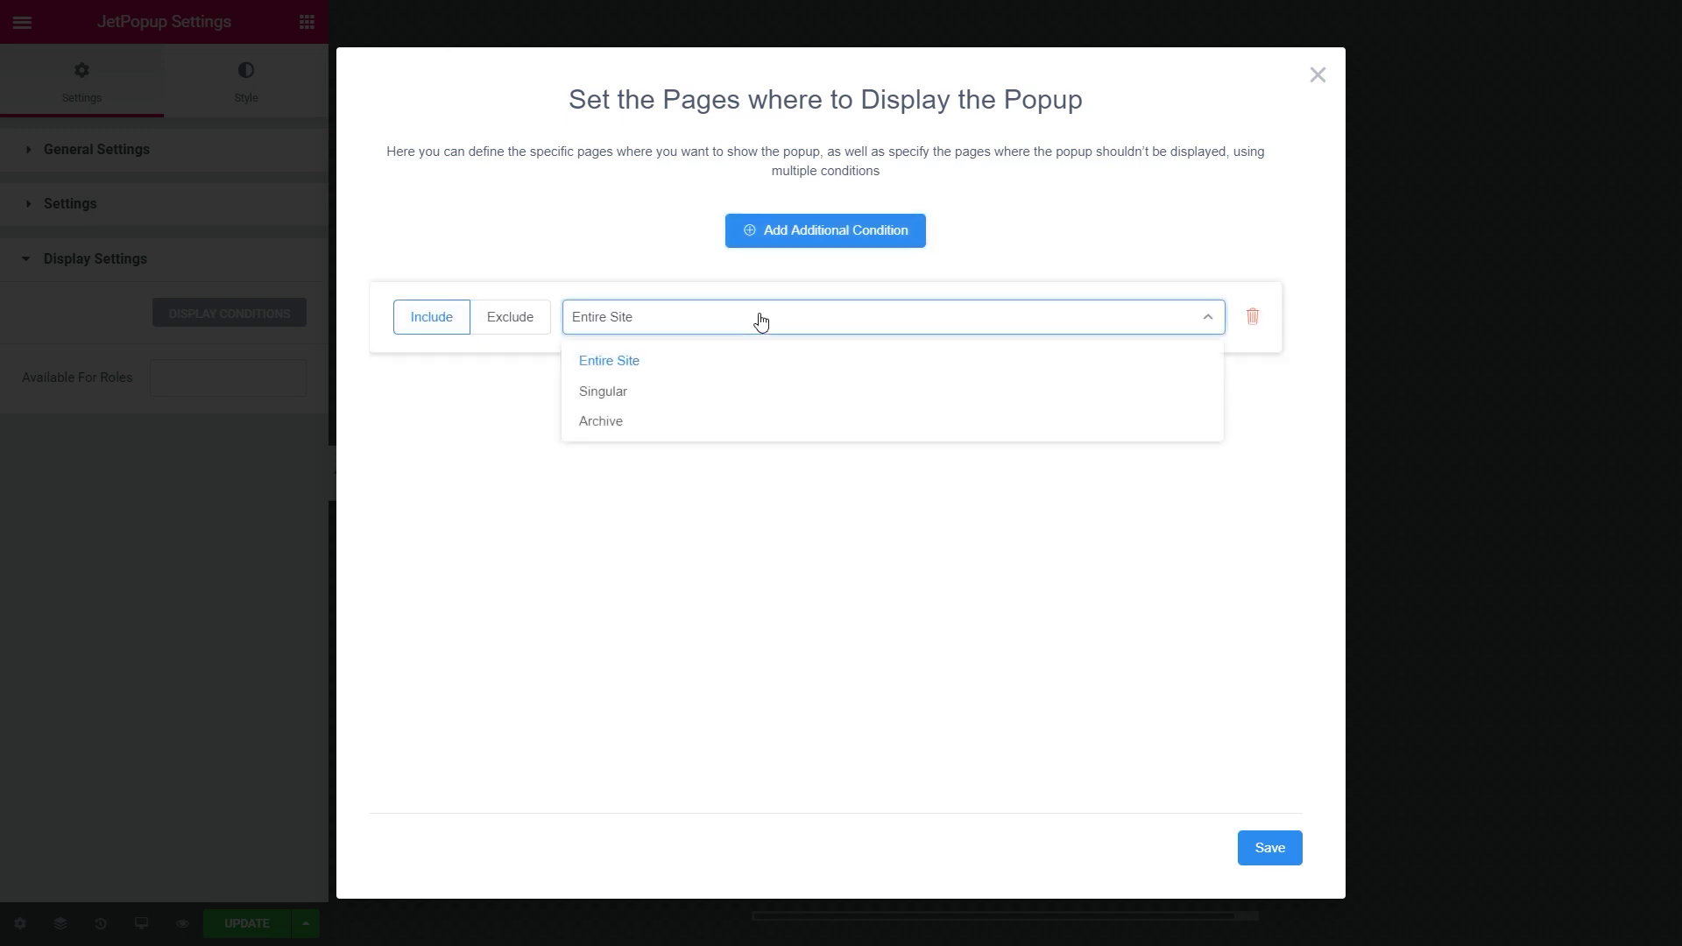
left_click(624, 370)
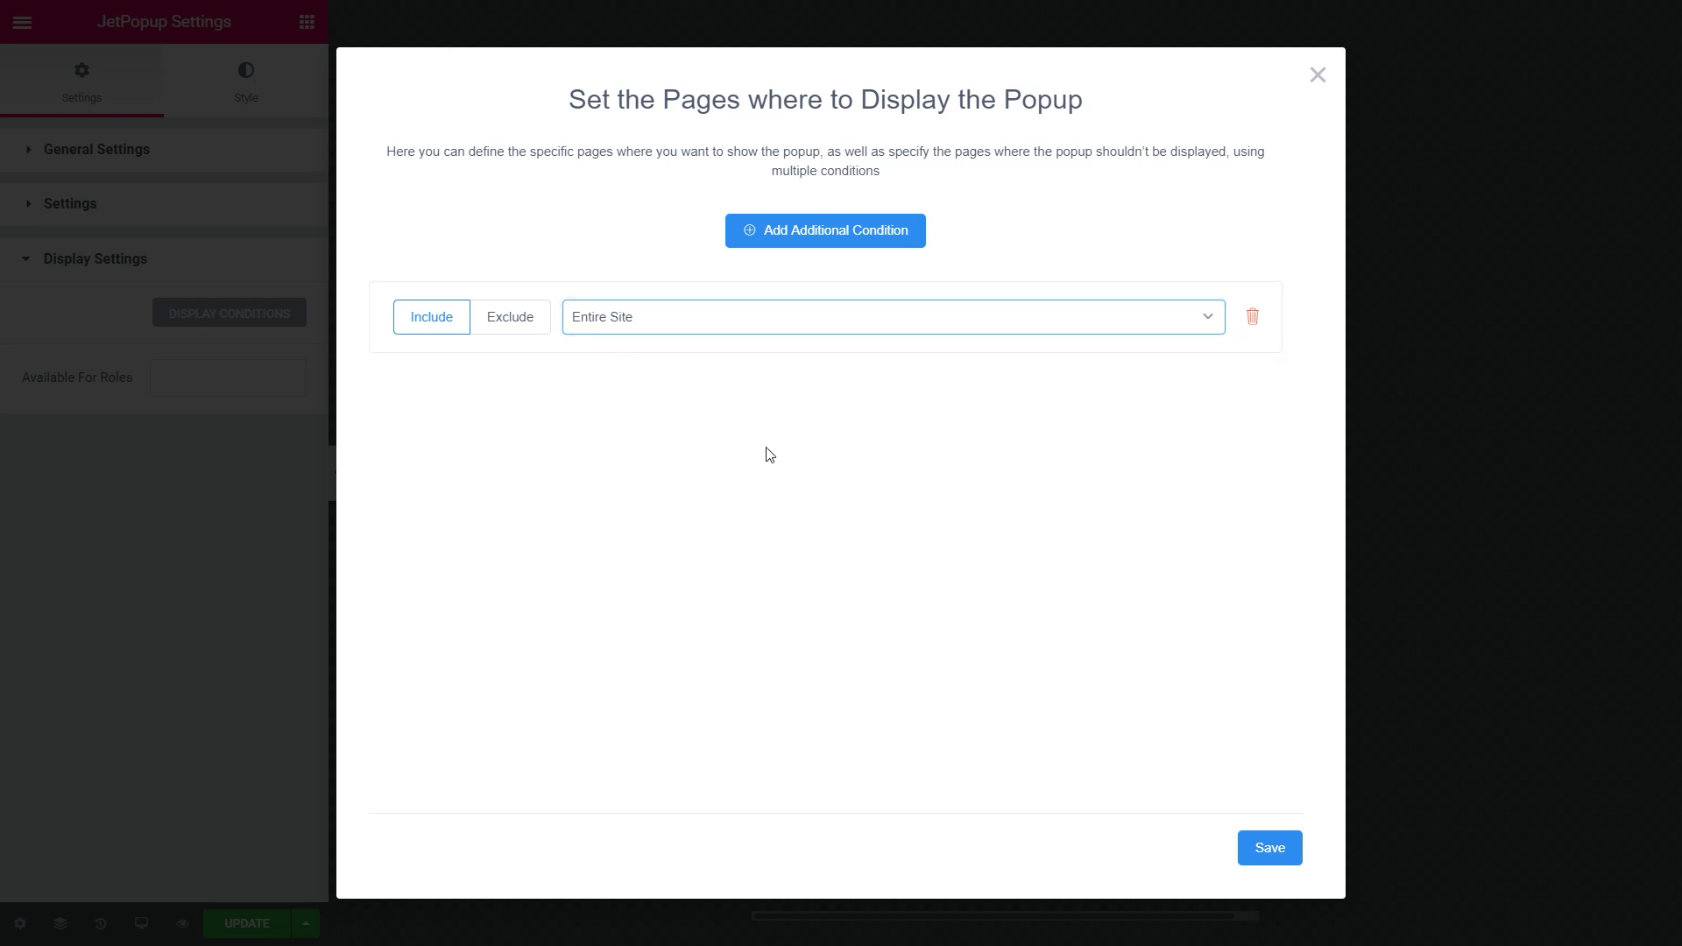
left_click(1274, 851)
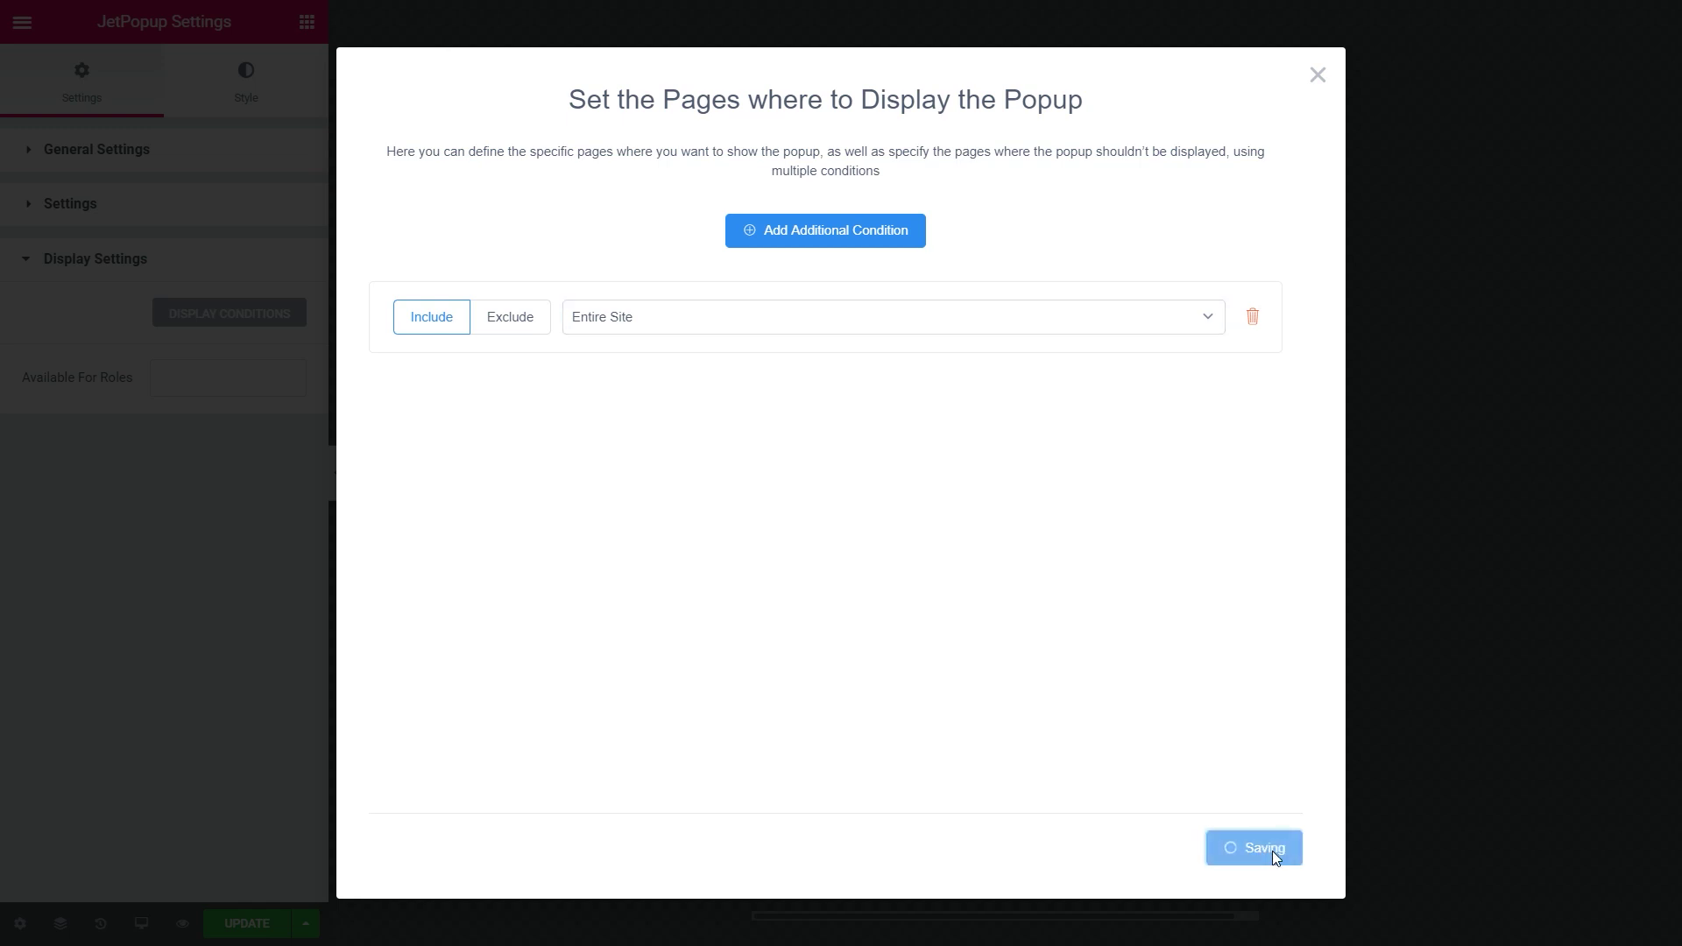
left_click(1438, 431)
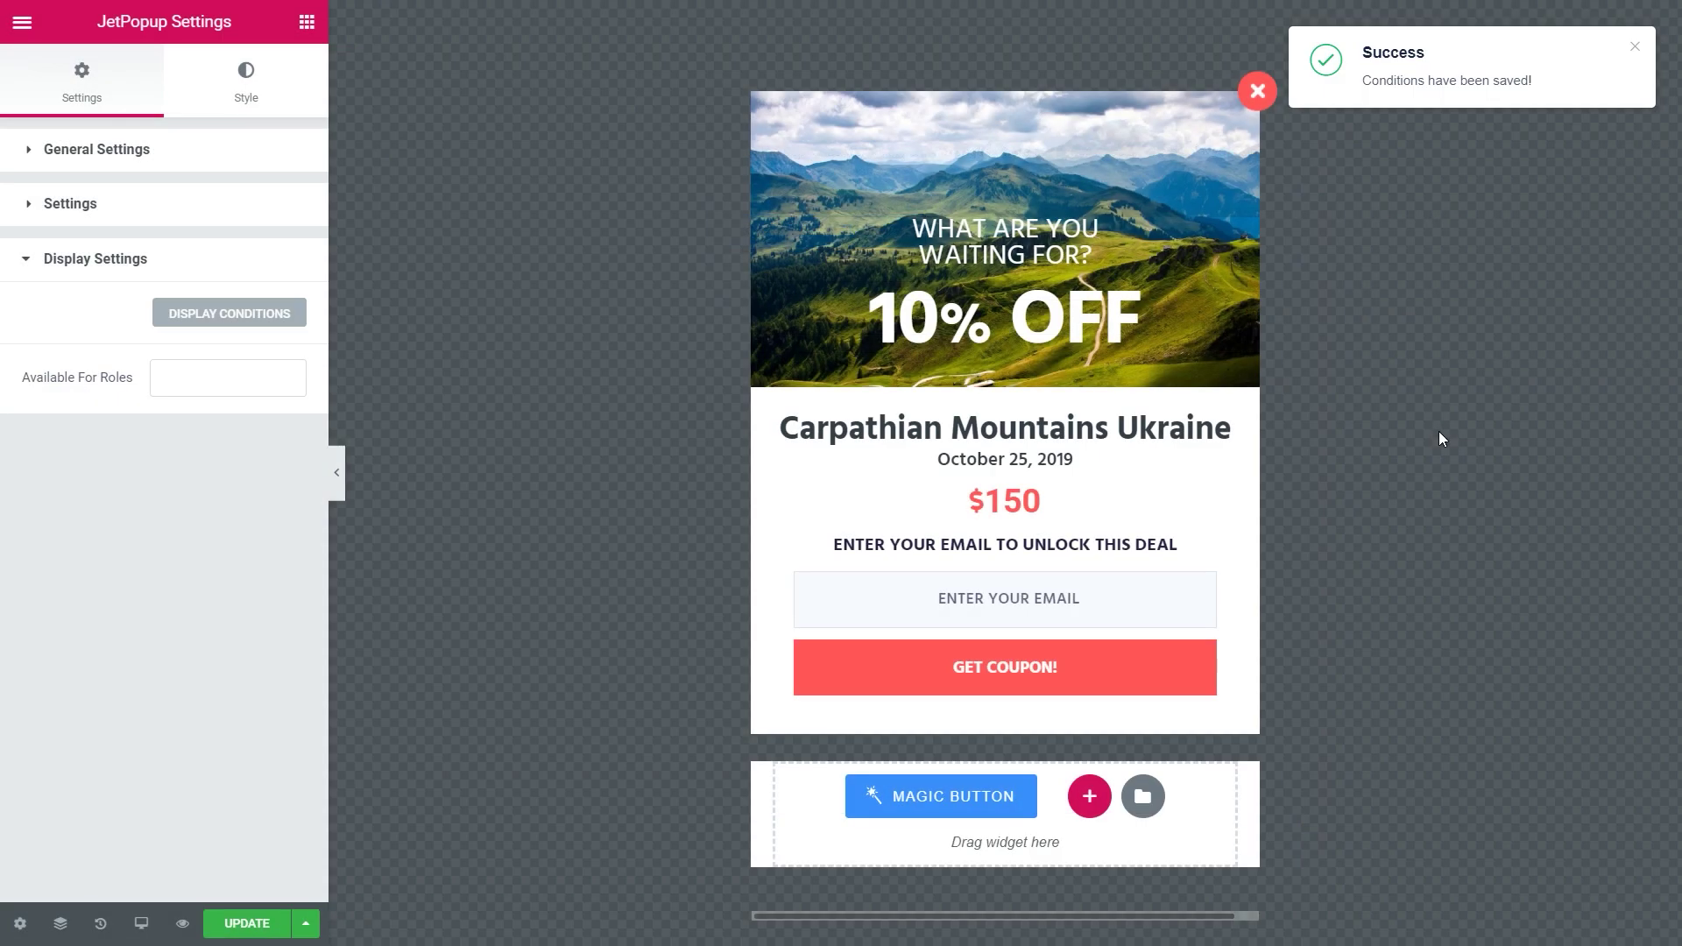
Step: Update the popup, then scroll the Travengo homepage until the Carpathian Mountains Ukraine 10% OFF popup appears
left_click(272, 926)
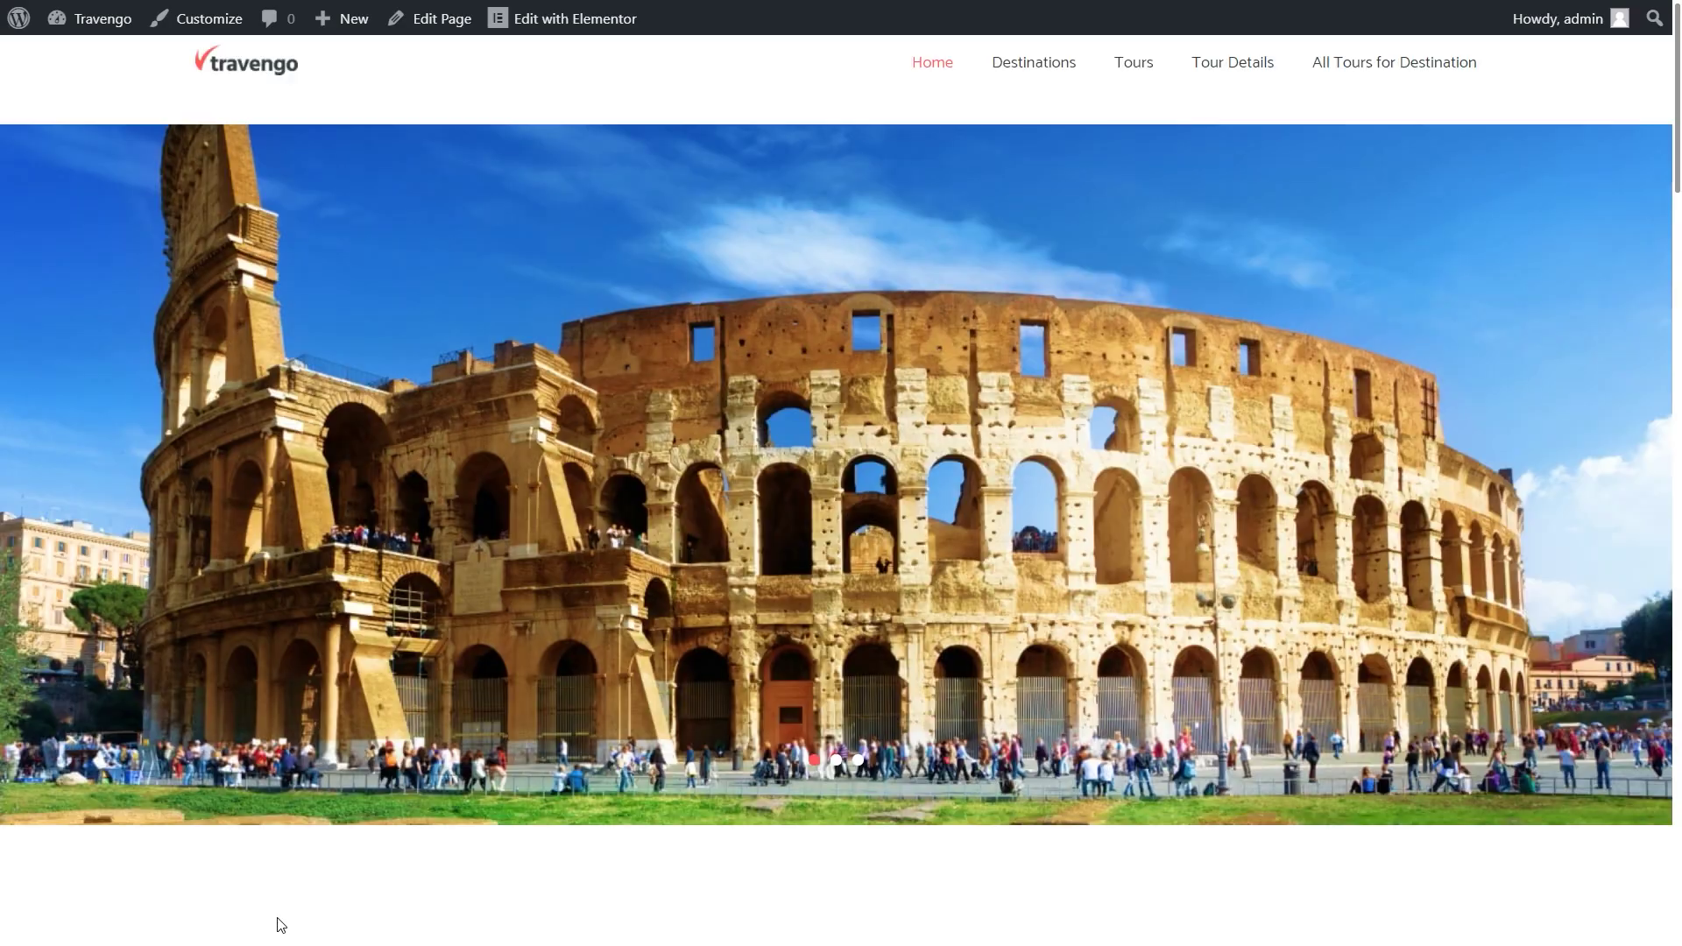
scroll(276, 924, "down", 6)
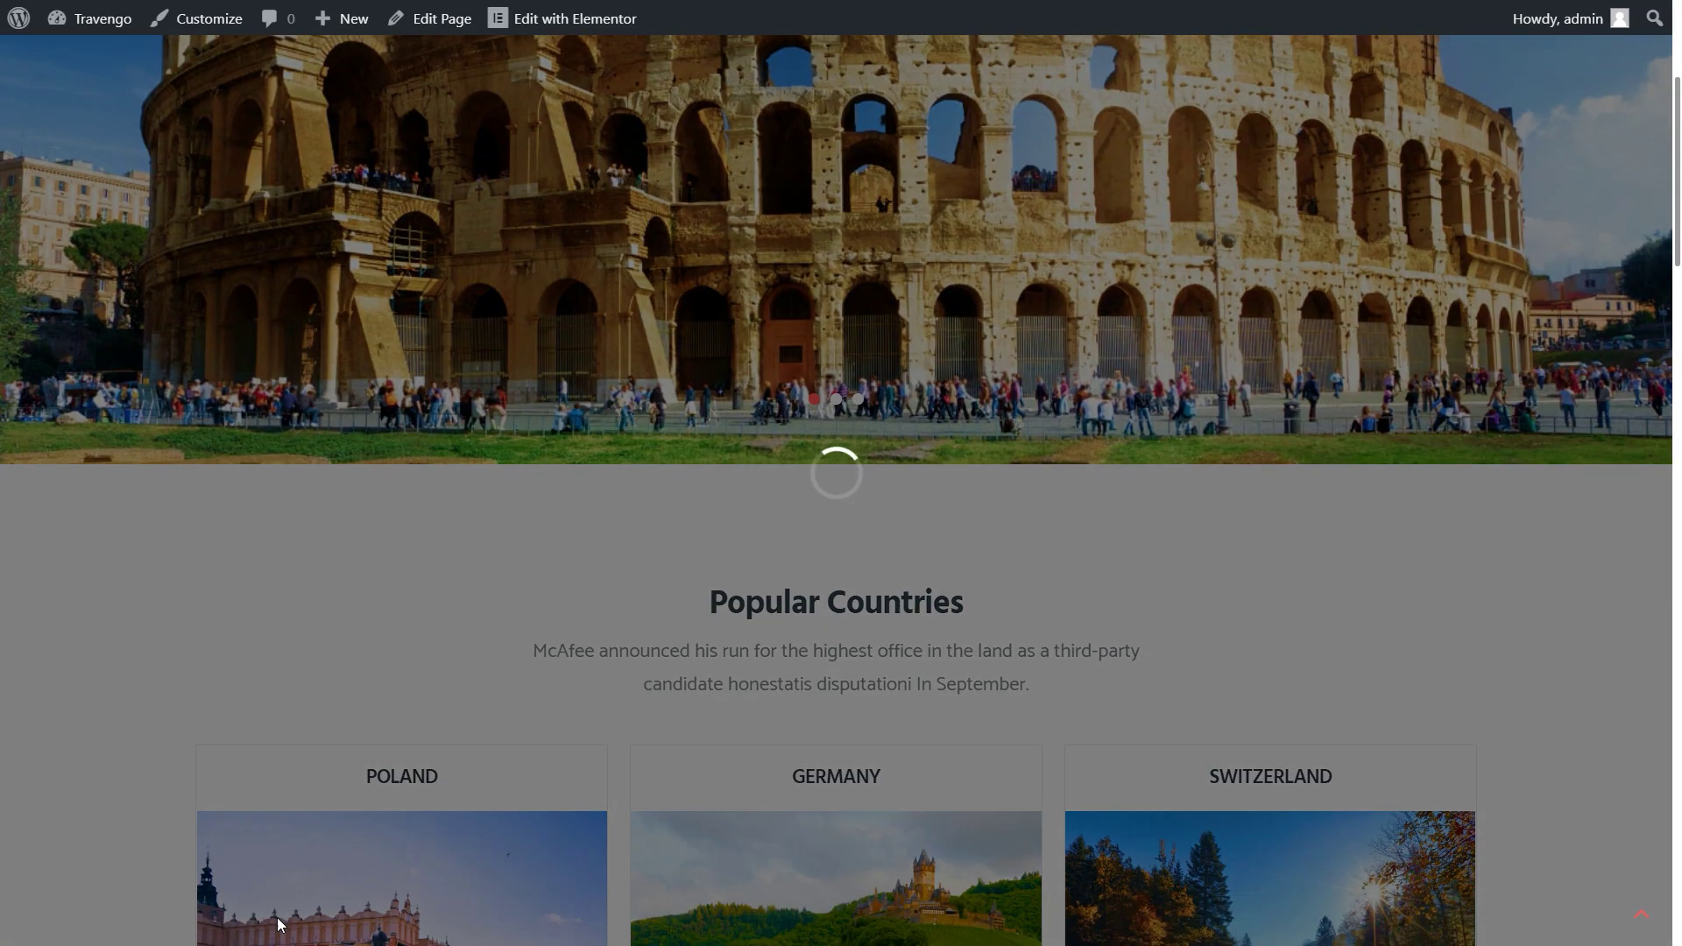
scroll(279, 924, "down", 3)
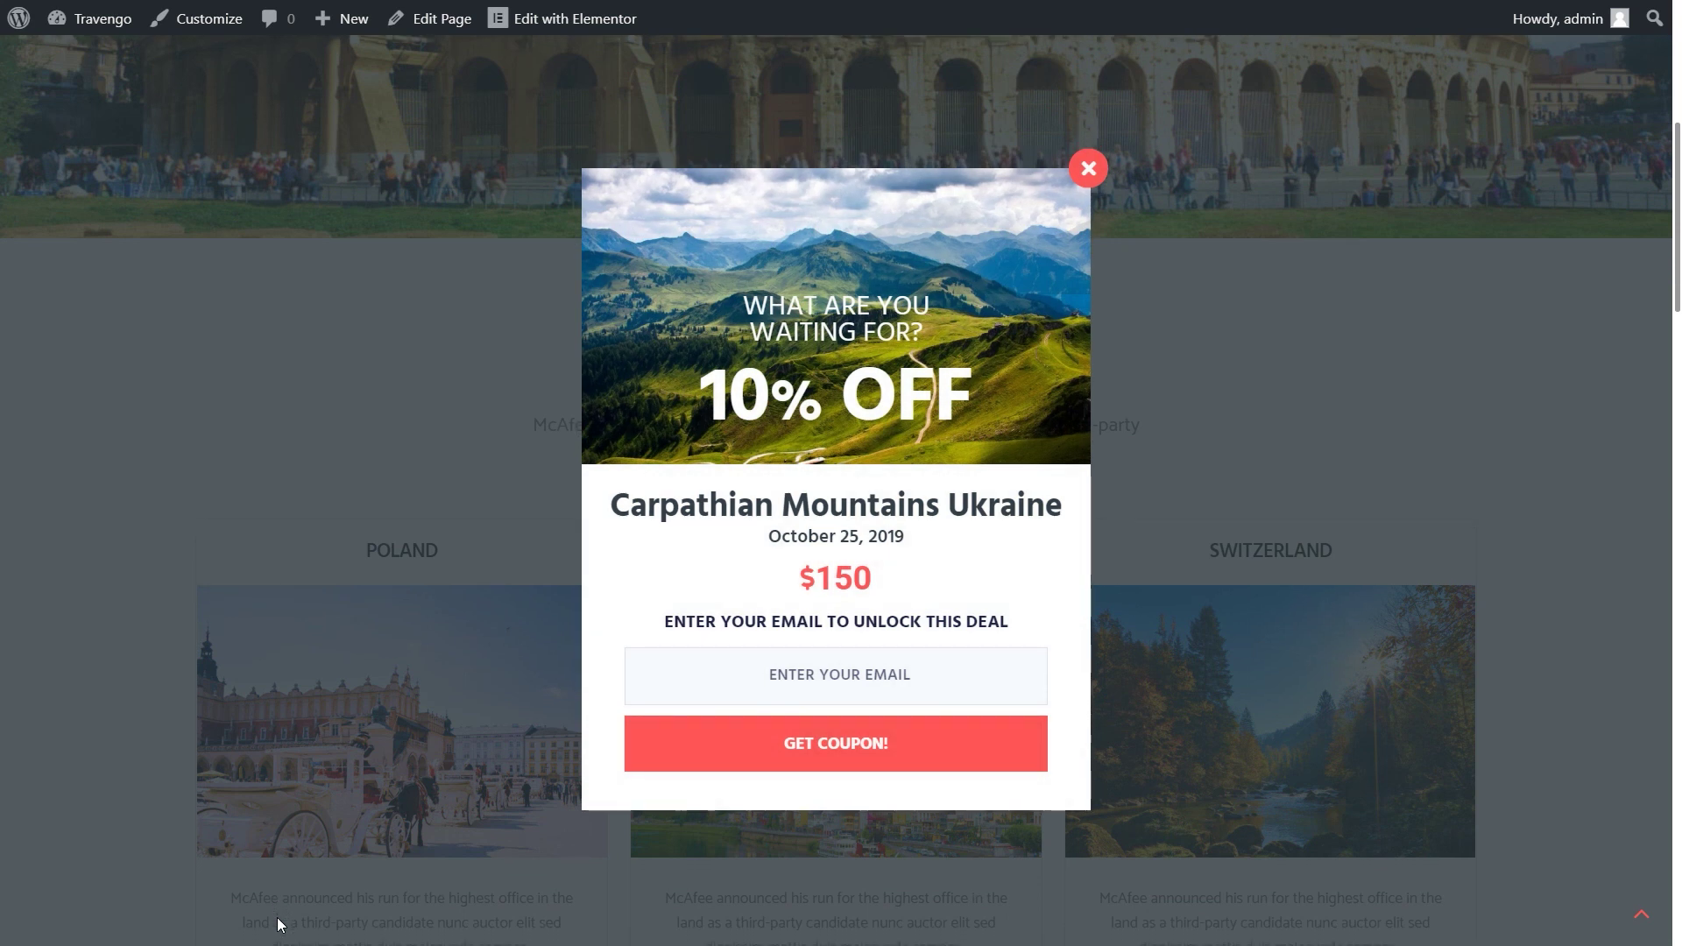